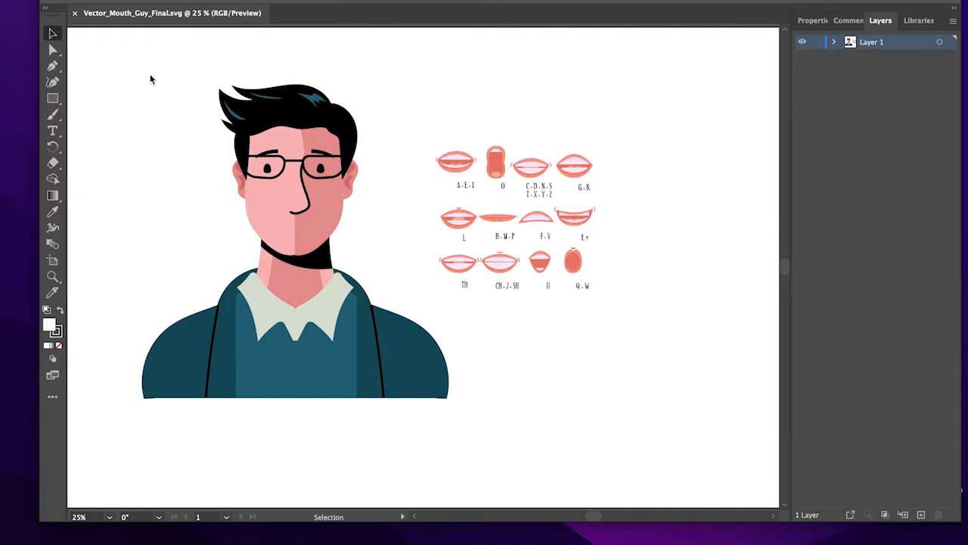
# - Examine the character artwork, the labelled mouth shapes and the named sublayers inside Layer 1
pyautogui.click(53, 50)
pyautogui.moveTo(129, 85); pyautogui.dragTo(438, 425)
pyautogui.click(536, 139)
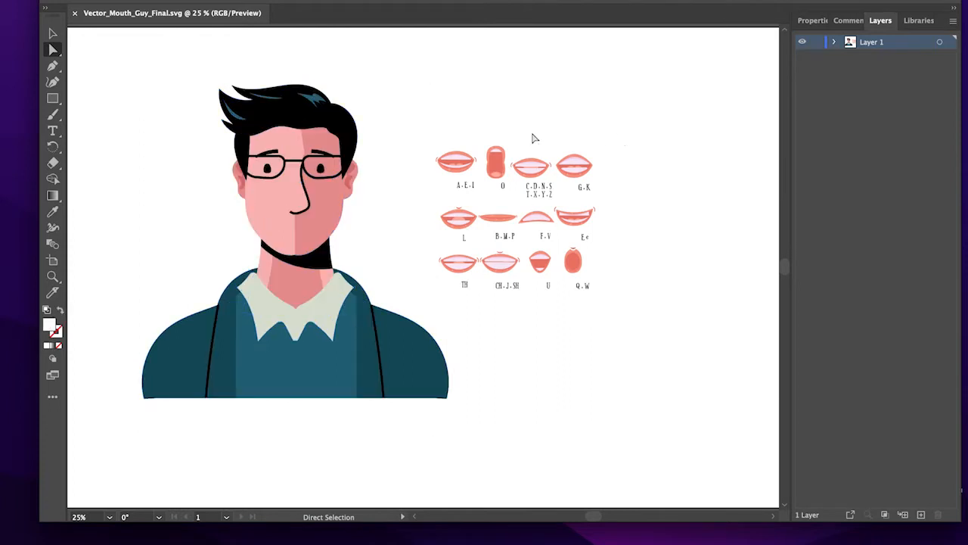
pyautogui.moveTo(431, 121); pyautogui.dragTo(659, 324)
pyautogui.click(671, 234)
pyautogui.click(833, 44)
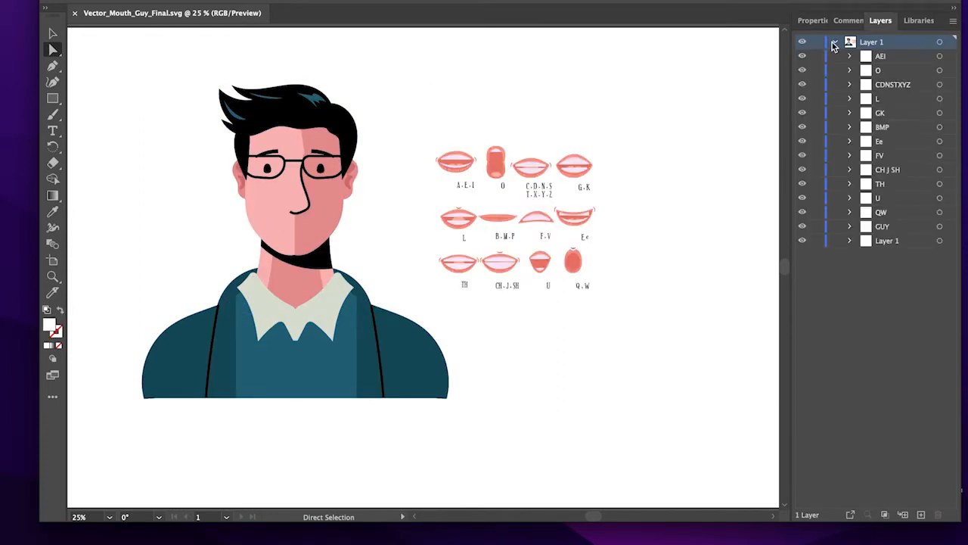
pyautogui.click(833, 43)
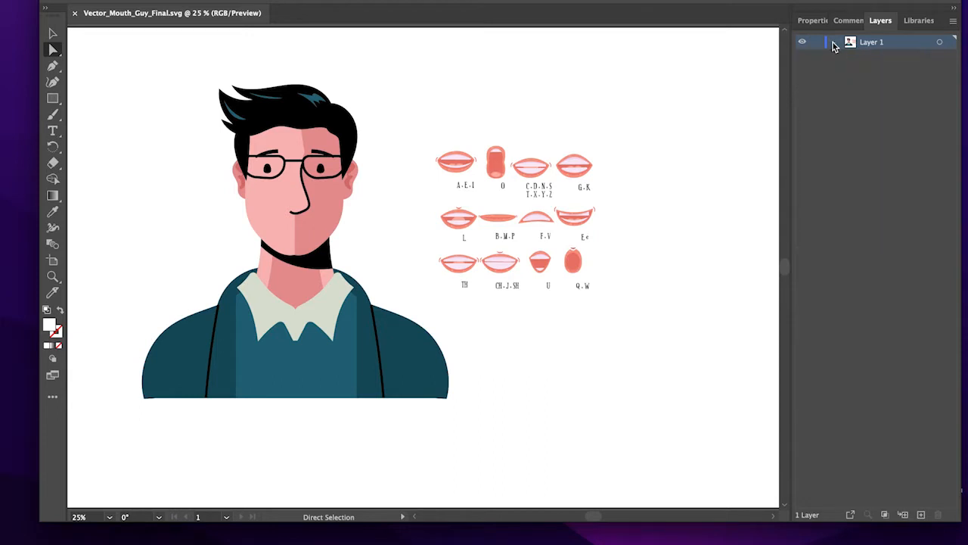
# - Select all paths of the A-E-I mouth, move them together slightly right and down, and deselect them
pyautogui.moveTo(433, 136); pyautogui.dragTo(479, 168)
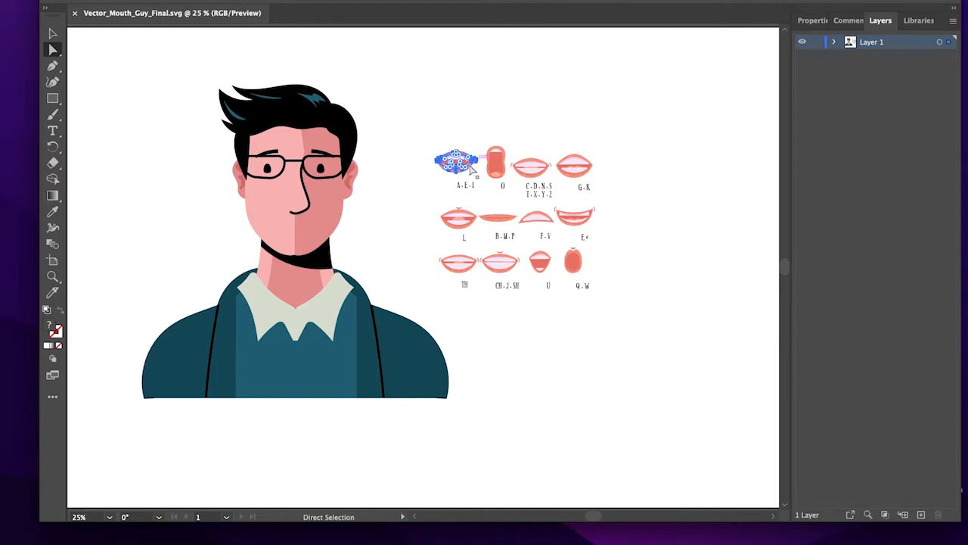
pyautogui.click(53, 34)
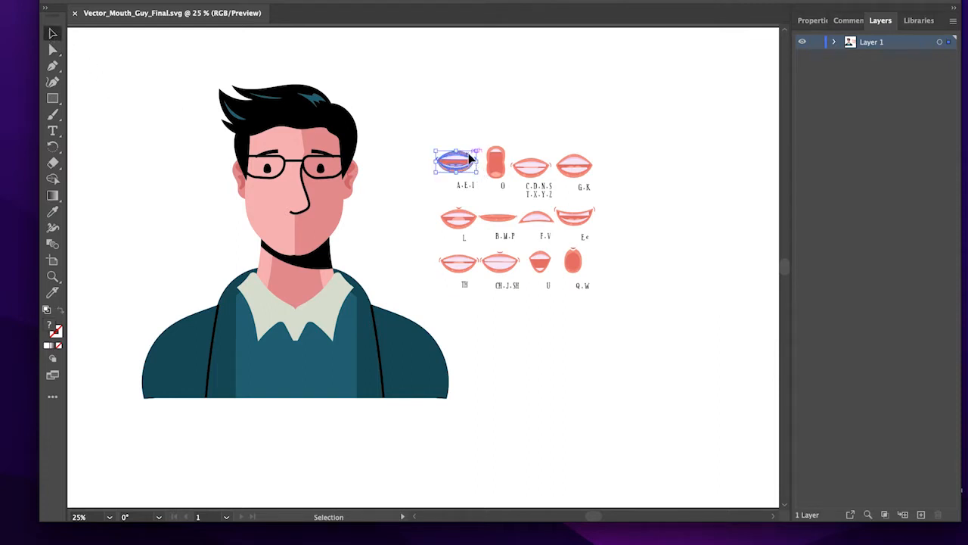
pyautogui.moveTo(469, 158)
pyautogui.mouseDown()
pyautogui.moveTo(296, 215)
pyautogui.moveTo(310, 228)
pyautogui.moveTo(437, 163)
pyautogui.moveTo(477, 165)
pyautogui.mouseUp()
pyautogui.click(440, 140)
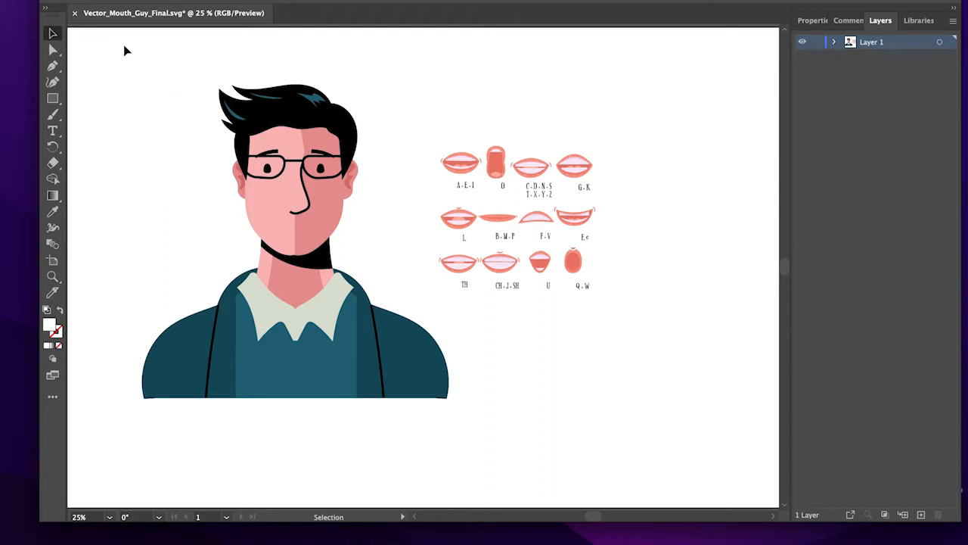
pyautogui.moveTo(503, 539)
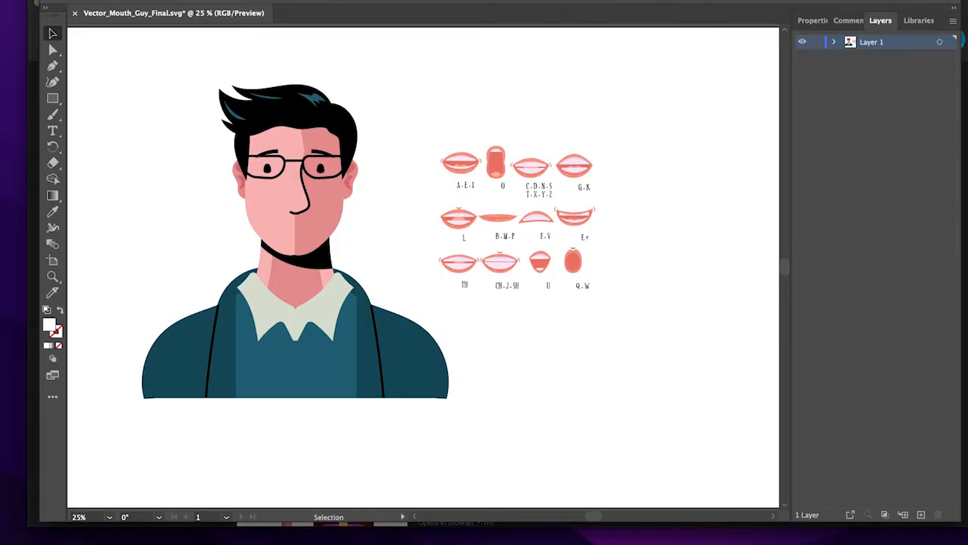
pyautogui.click(92, 0)
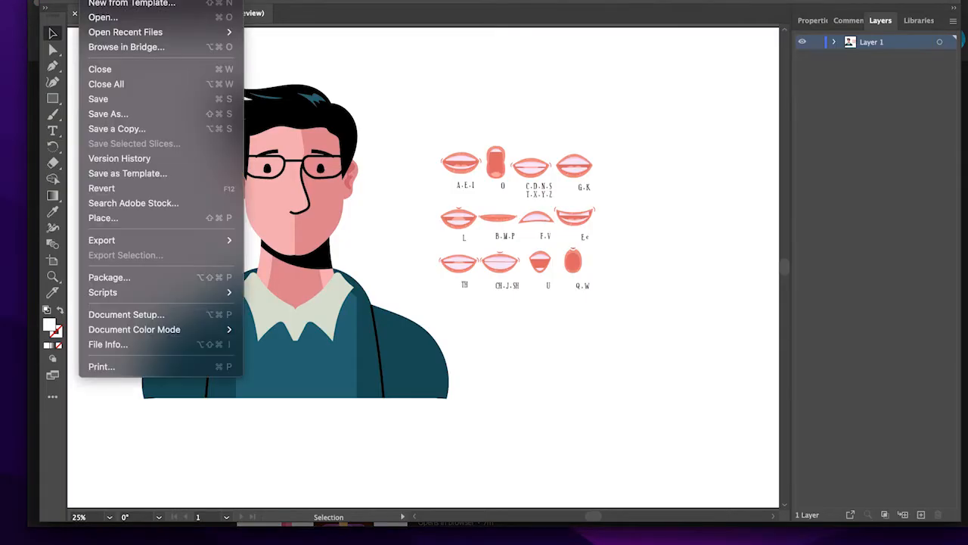
pyautogui.click(119, 116)
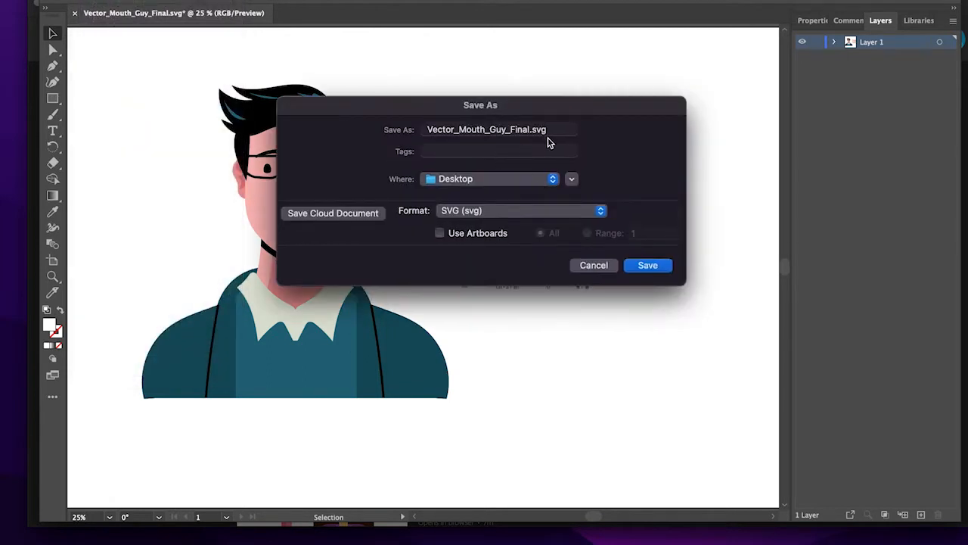
pyautogui.click(476, 210)
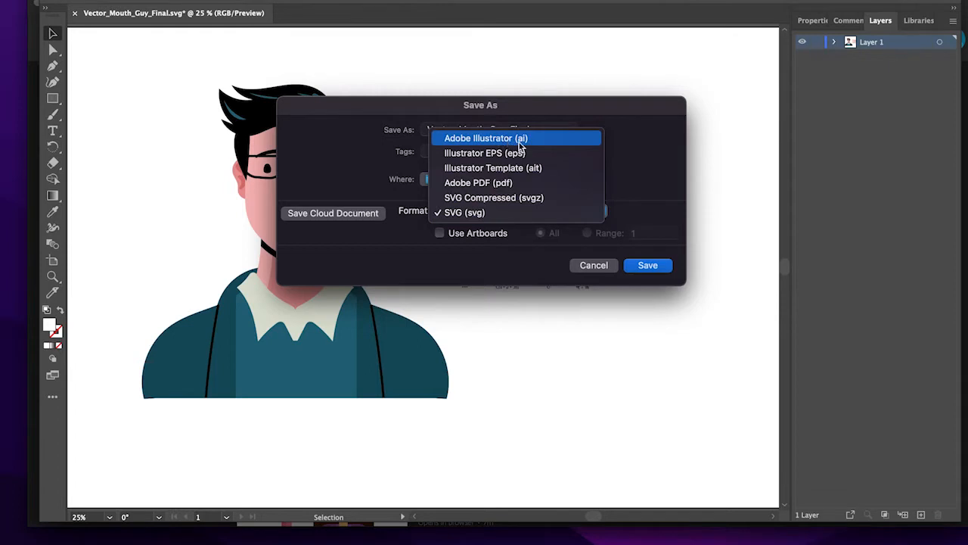
pyautogui.click(637, 156)
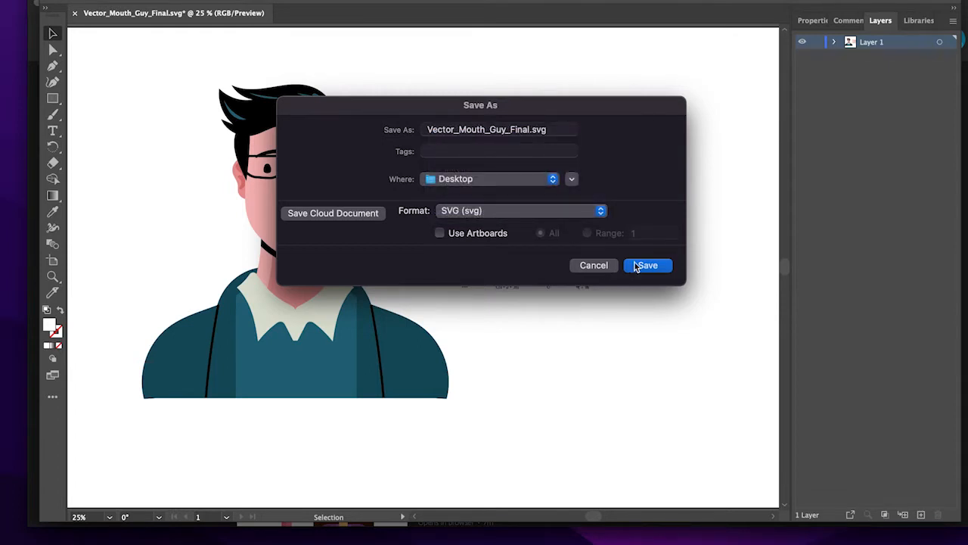
pyautogui.click(608, 266)
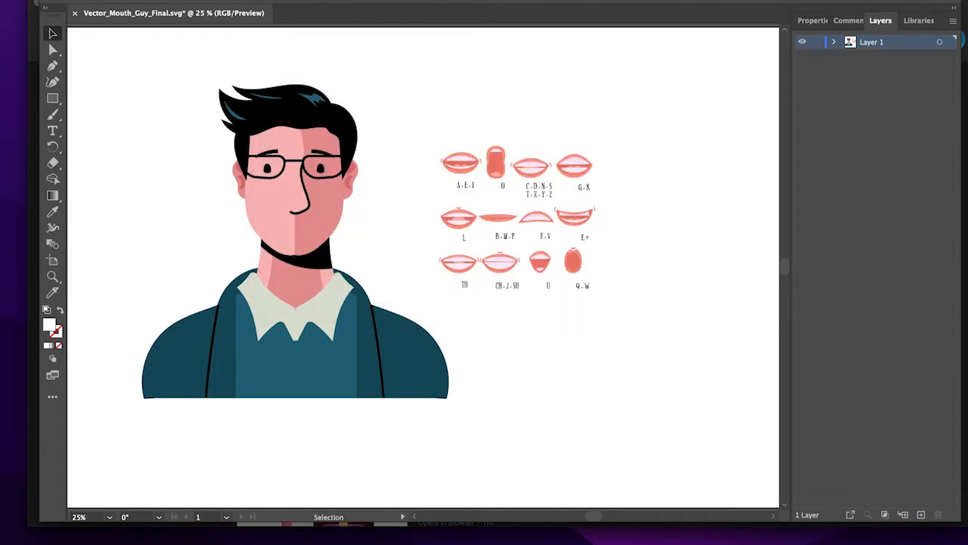
# - Switch to Adobe Animate and create an HD character animation document, 1280 x 720 at 30 fps, ActionScript 3.0
pyautogui.click(48, 2)
pyautogui.click(519, 288)
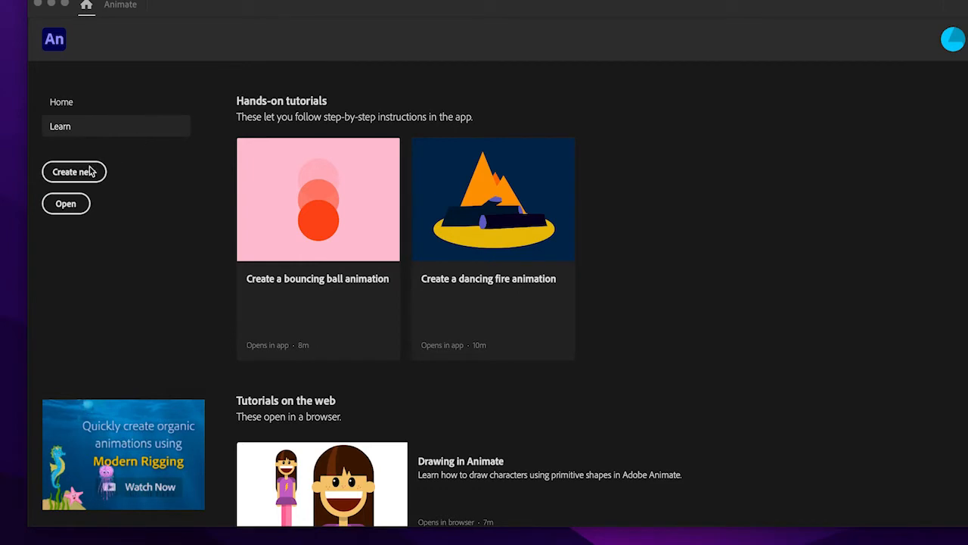
pyautogui.click(72, 175)
pyautogui.click(62, 175)
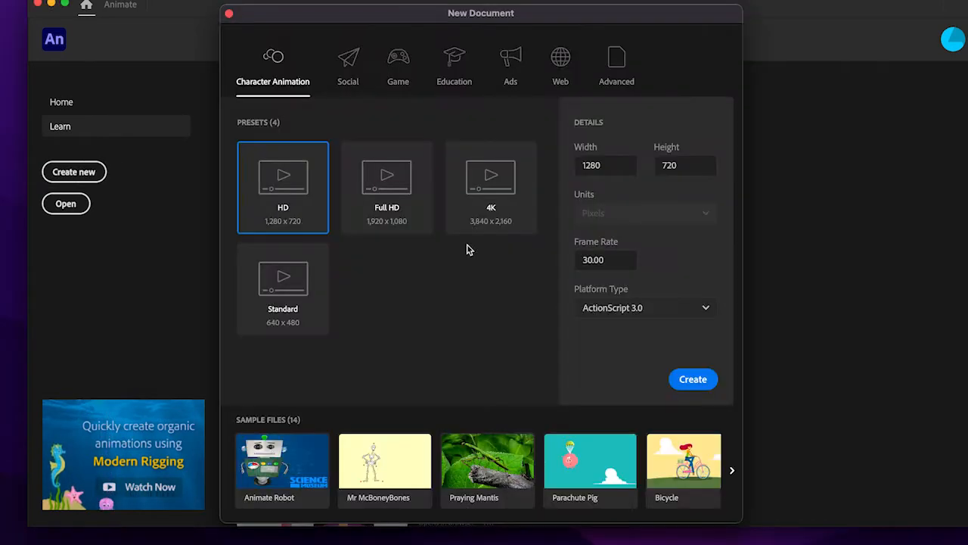
pyautogui.click(694, 380)
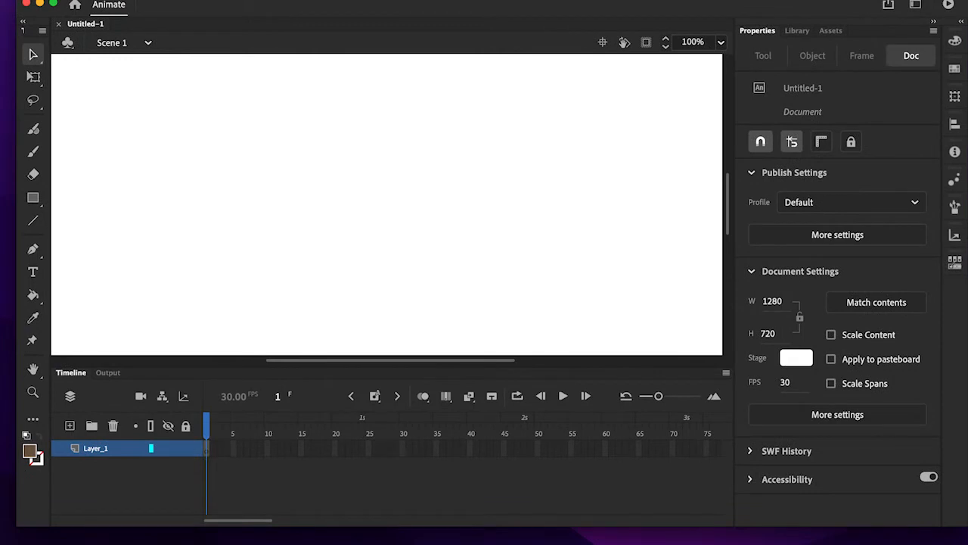
# - Import Vector_Mouth_Guy_Final.svg from the Desktop to the stage with all paths in the same layer and frame
pyautogui.click(88, 0)
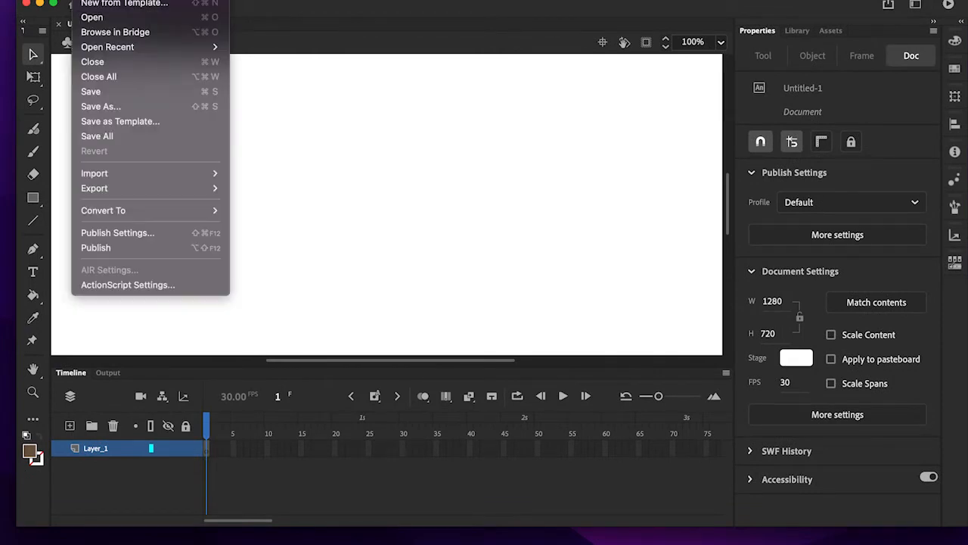
pyautogui.moveTo(184, 174)
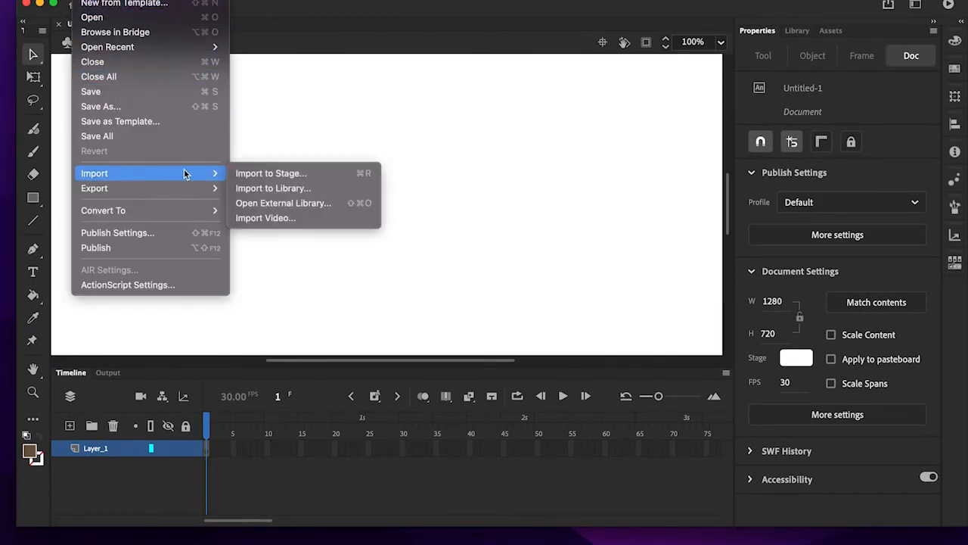
pyautogui.click(248, 177)
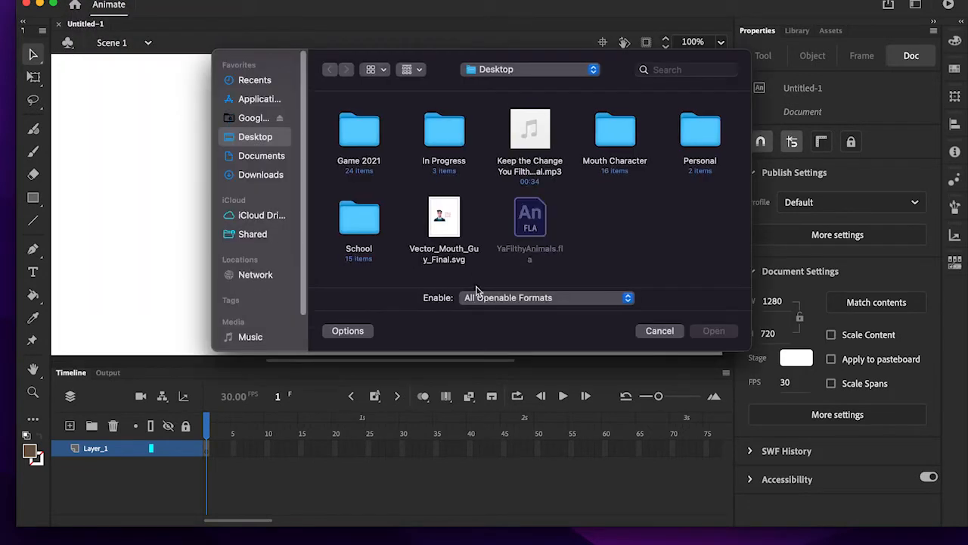
pyautogui.click(450, 217)
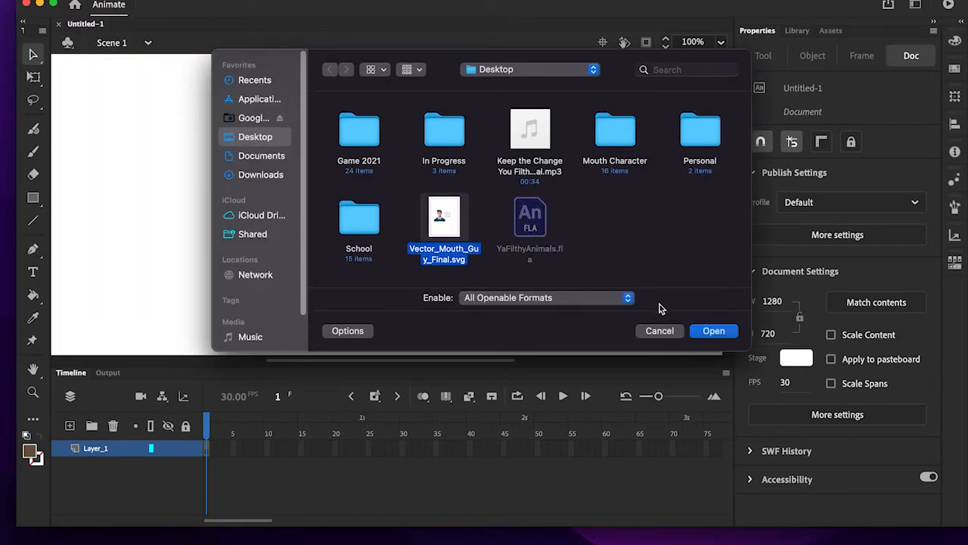
pyautogui.click(713, 330)
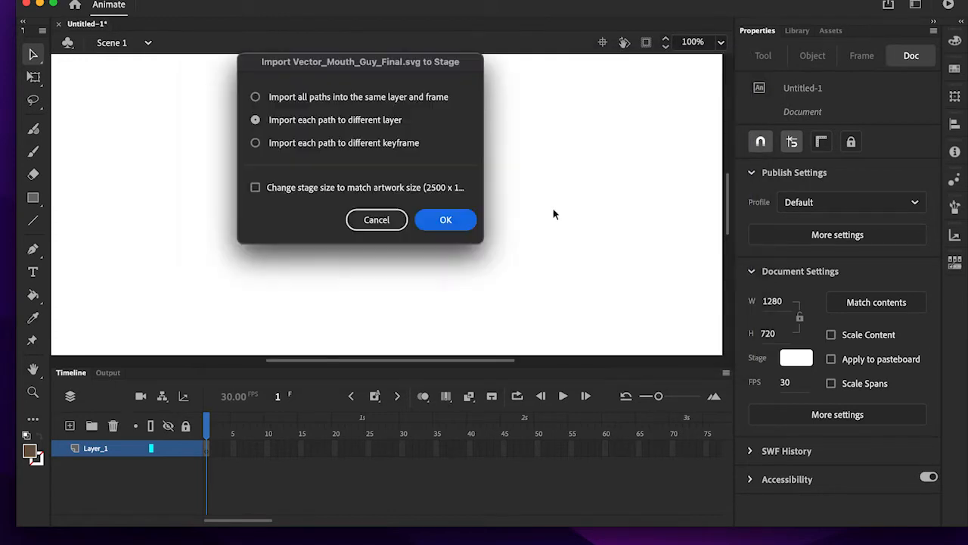
pyautogui.click(357, 97)
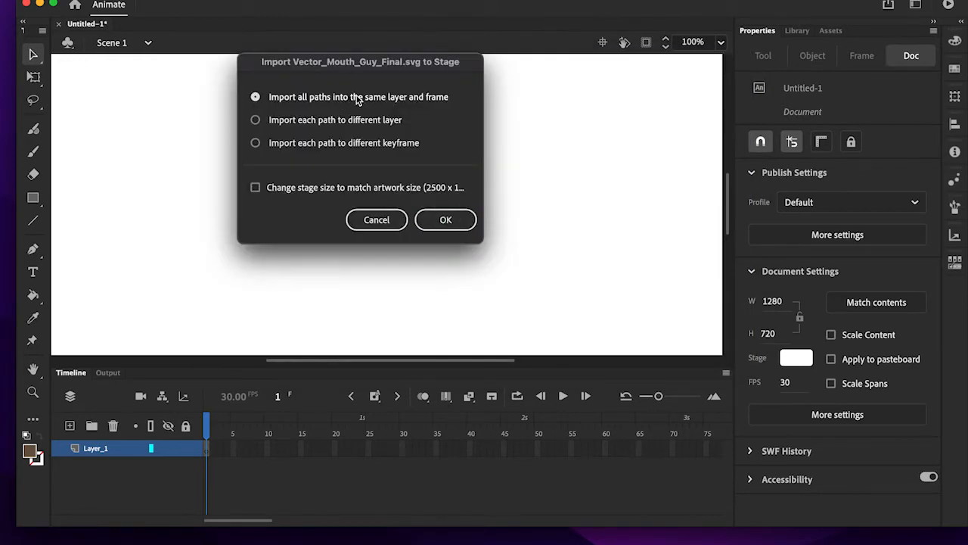
pyautogui.click(443, 219)
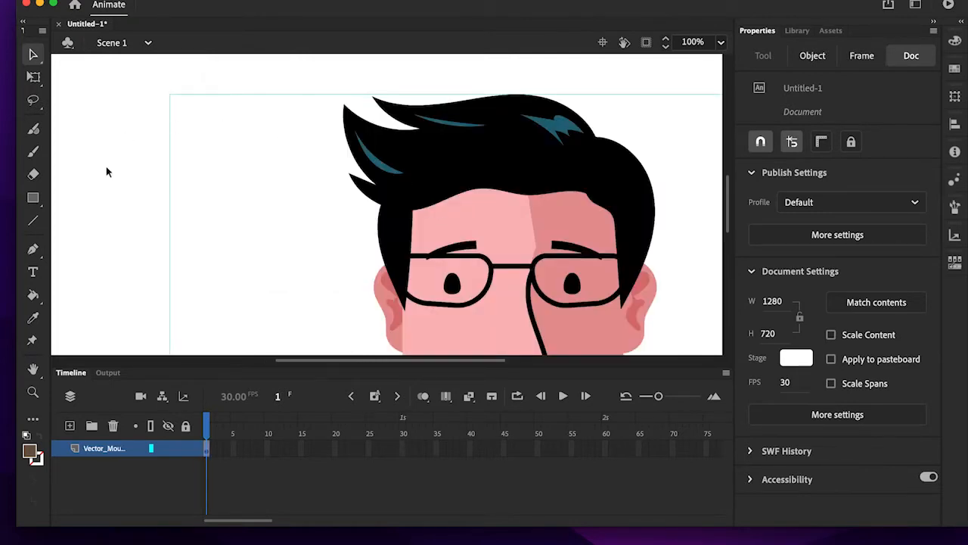
# - Move the whole imported artwork onto the stage and scale it down to about 934 x 648 px so it fits inside
pyautogui.press('super+minus')
pyautogui.press('super+minus')
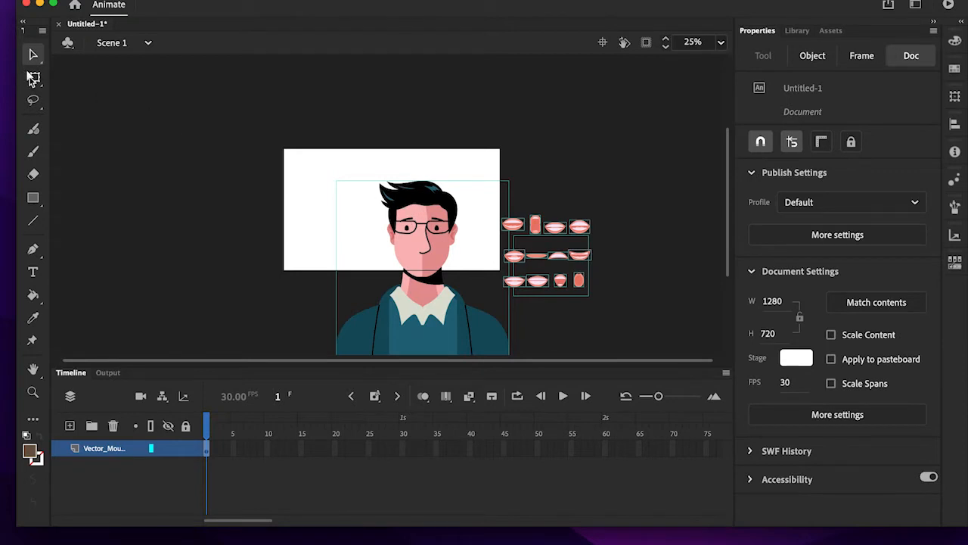
pyautogui.click(33, 78)
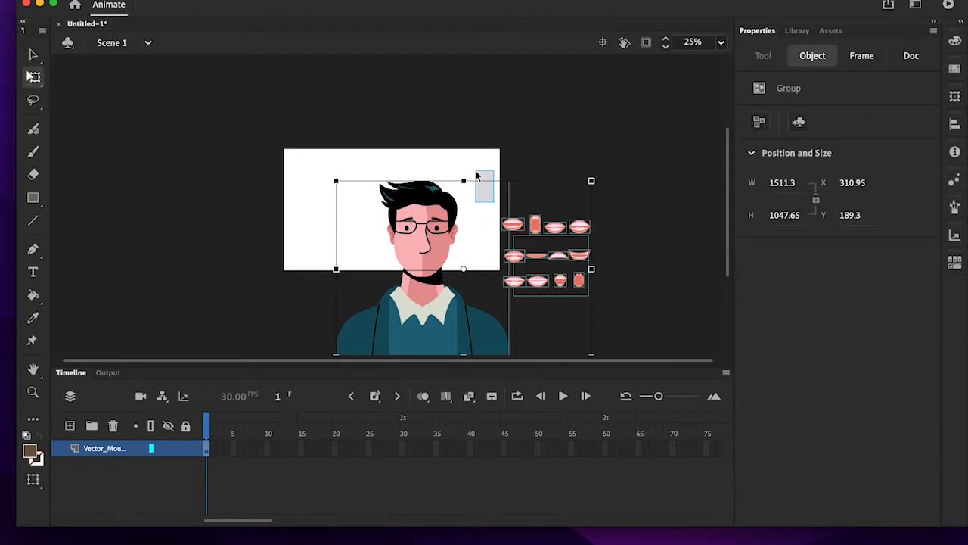
pyautogui.click(481, 175)
pyautogui.click(428, 211)
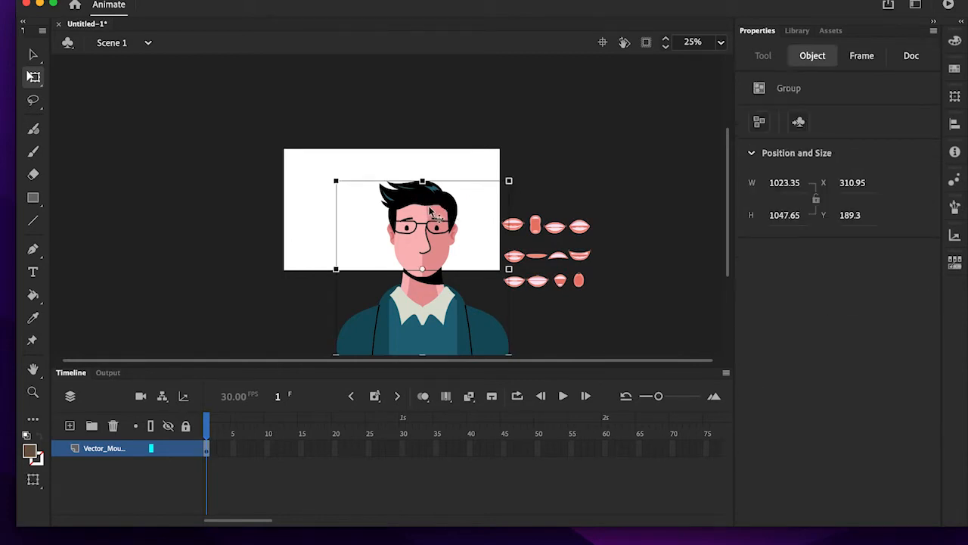
pyautogui.click(292, 162)
pyautogui.moveTo(260, 149); pyautogui.dragTo(652, 355)
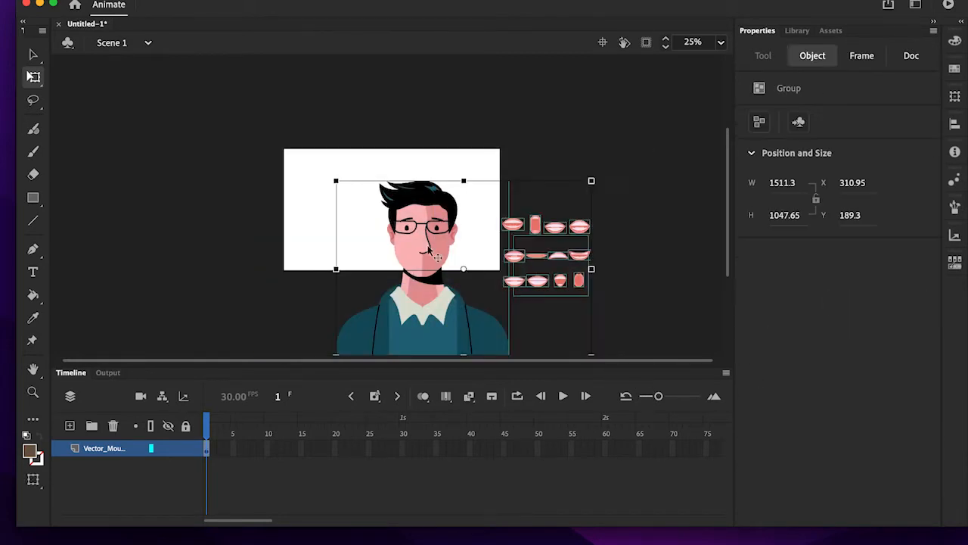
pyautogui.moveTo(420, 212); pyautogui.dragTo(356, 153)
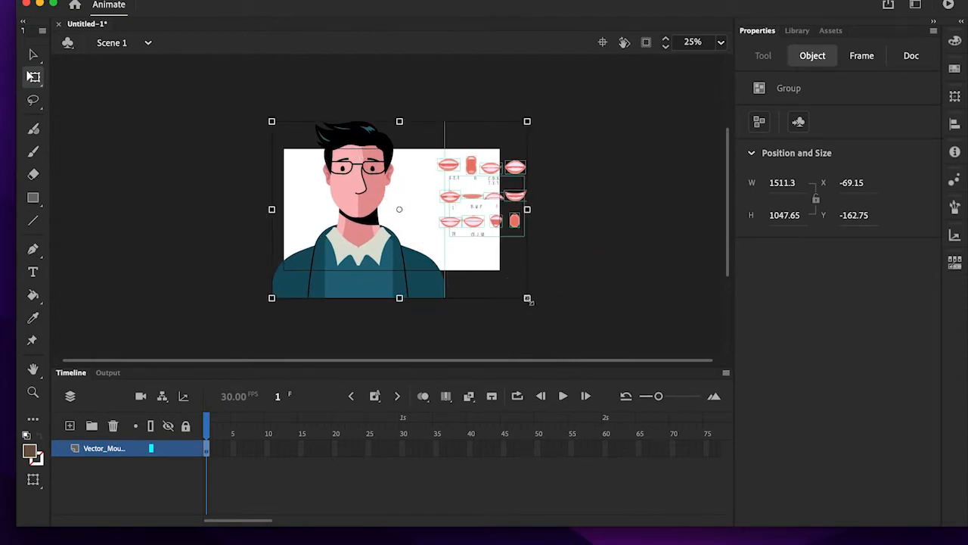
pyautogui.moveTo(528, 298); pyautogui.dragTo(489, 267)
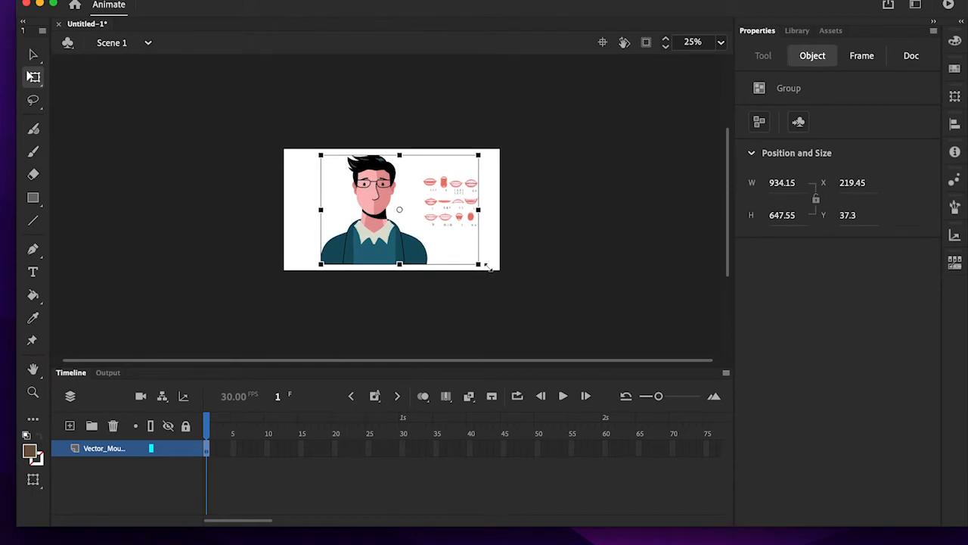
pyautogui.click(595, 233)
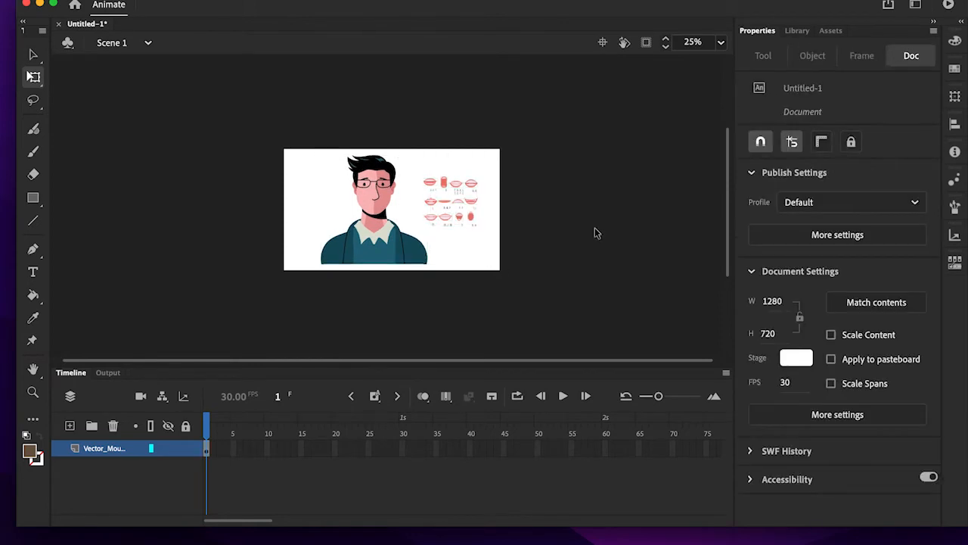
# - Select all twelve mouth shapes beside the character, leaving their letter labels out of the selection
pyautogui.press('super+minus')
pyautogui.press('super+equal')
pyautogui.press('super+equal')
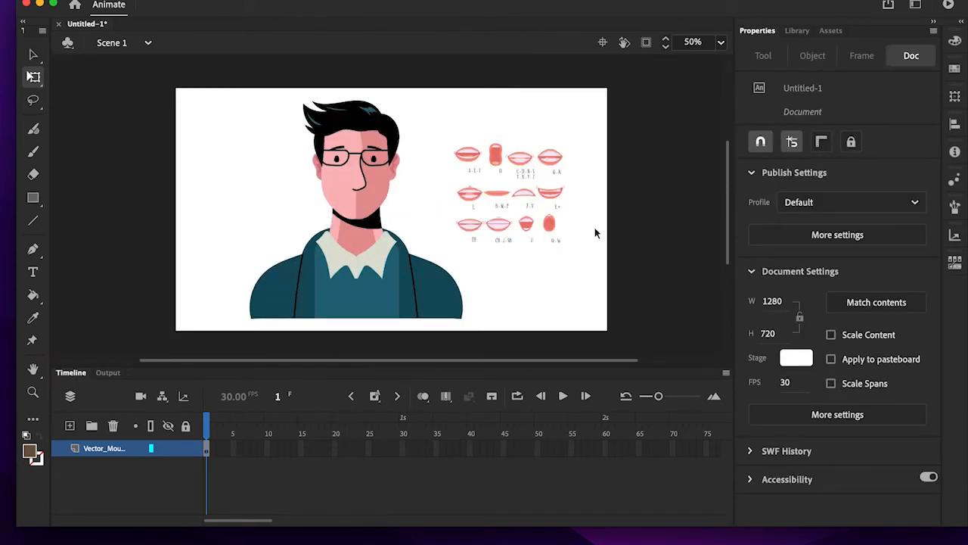
pyautogui.press('super+equal')
pyautogui.press('super+minus')
pyautogui.click(720, 43)
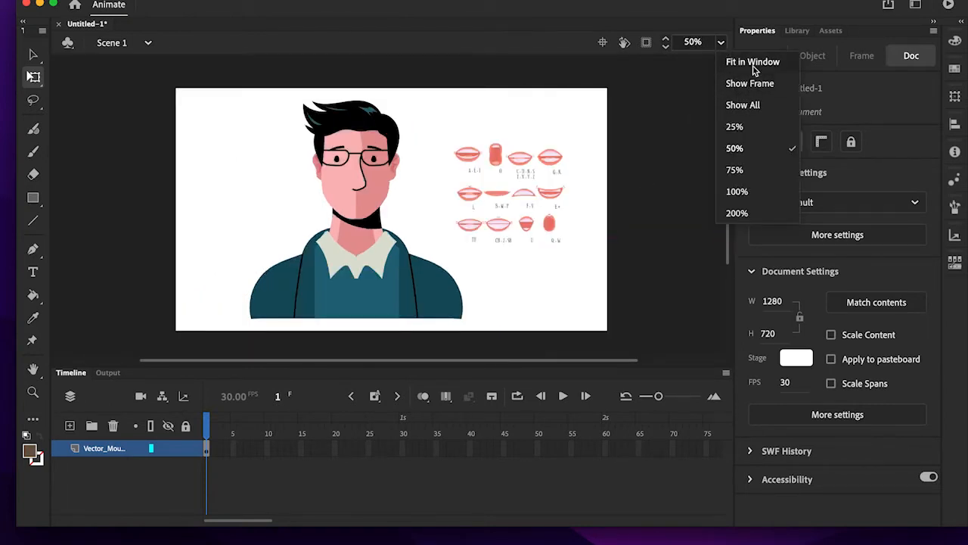
pyautogui.click(753, 67)
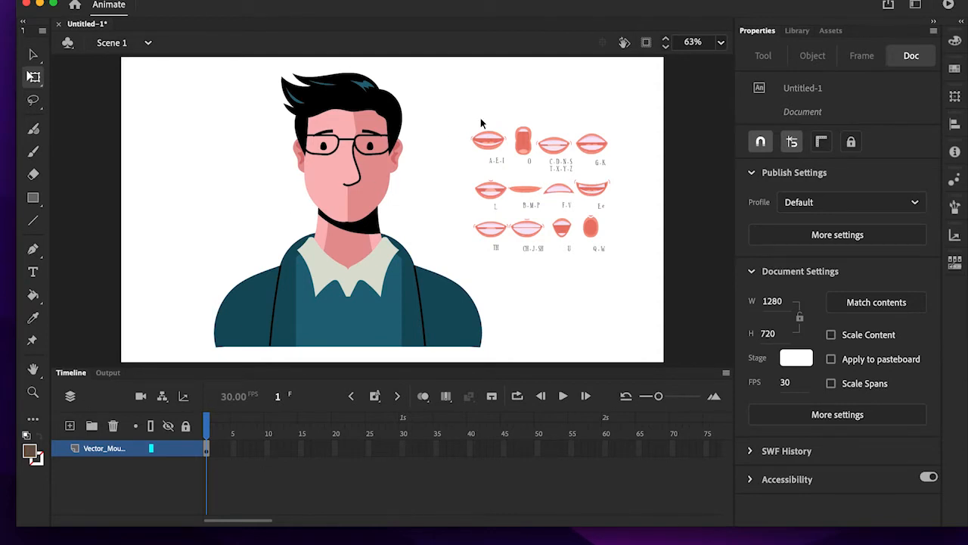
pyautogui.moveTo(463, 117); pyautogui.dragTo(620, 147)
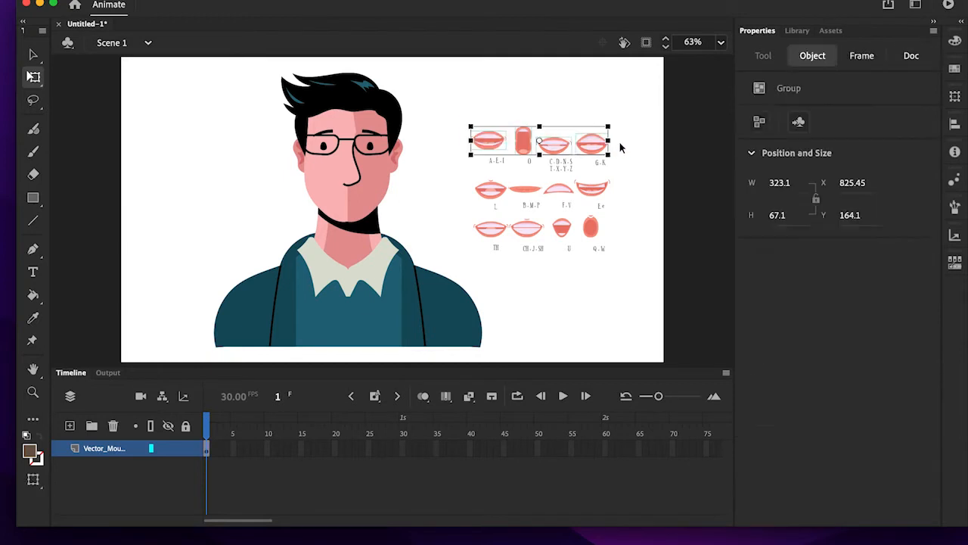
pyautogui.keyDown('shift'); pyautogui.click(499, 191); pyautogui.keyUp('shift')
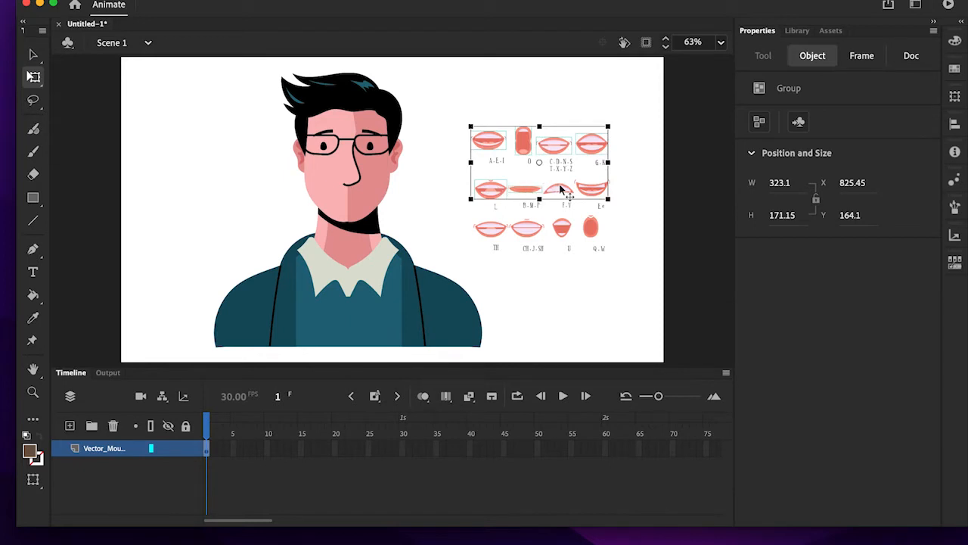
pyautogui.keyDown('shift'); pyautogui.click(591, 187); pyautogui.keyUp('shift')
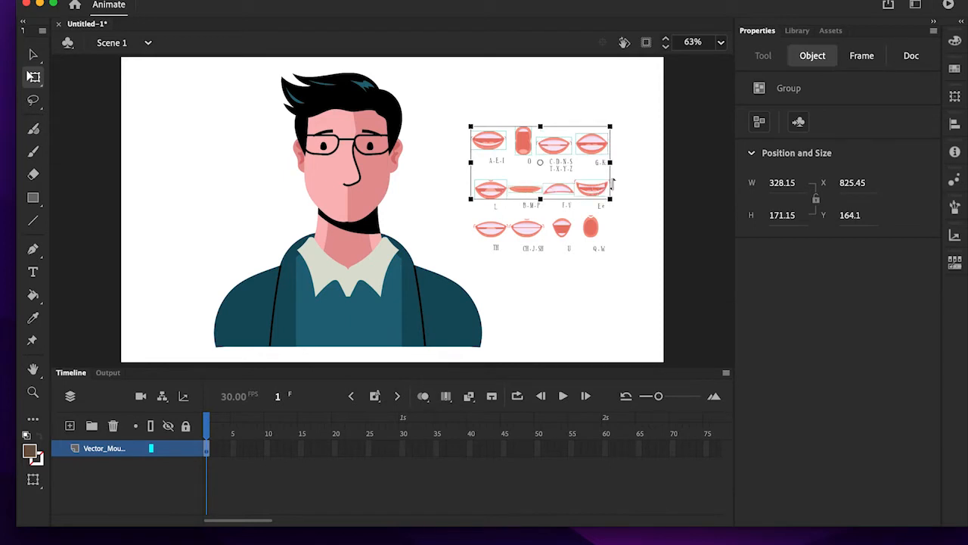
pyautogui.keyDown('shift'); pyautogui.click(497, 232); pyautogui.keyUp('shift')
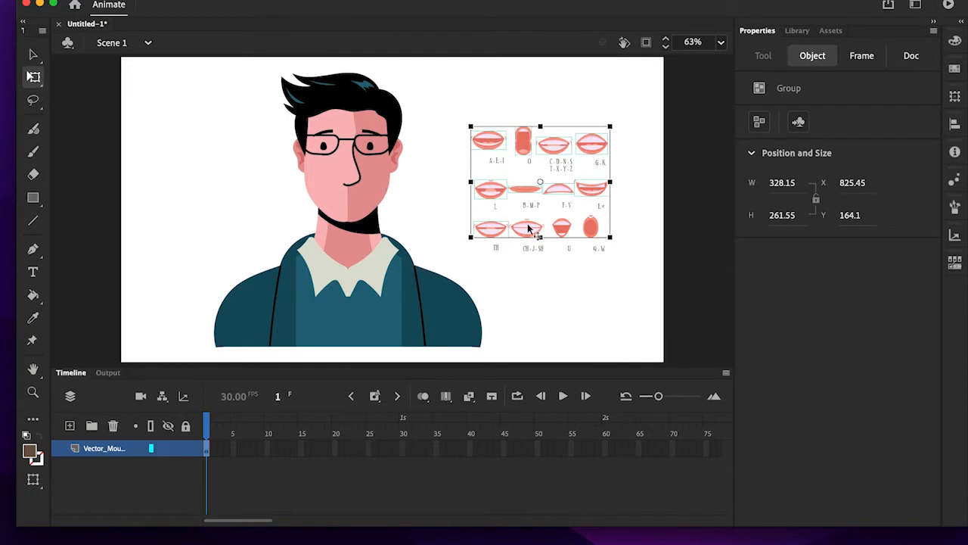
pyautogui.keyDown('shift'); pyautogui.click(528, 227); pyautogui.keyUp('shift')
pyautogui.keyDown('shift'); pyautogui.click(564, 227); pyautogui.keyUp('shift')
pyautogui.keyDown('shift'); pyautogui.click(592, 227); pyautogui.keyUp('shift')
# - Convert the selected mouth shapes into a Graphic symbol named LipSync
pyautogui.rightClick(493, 142)
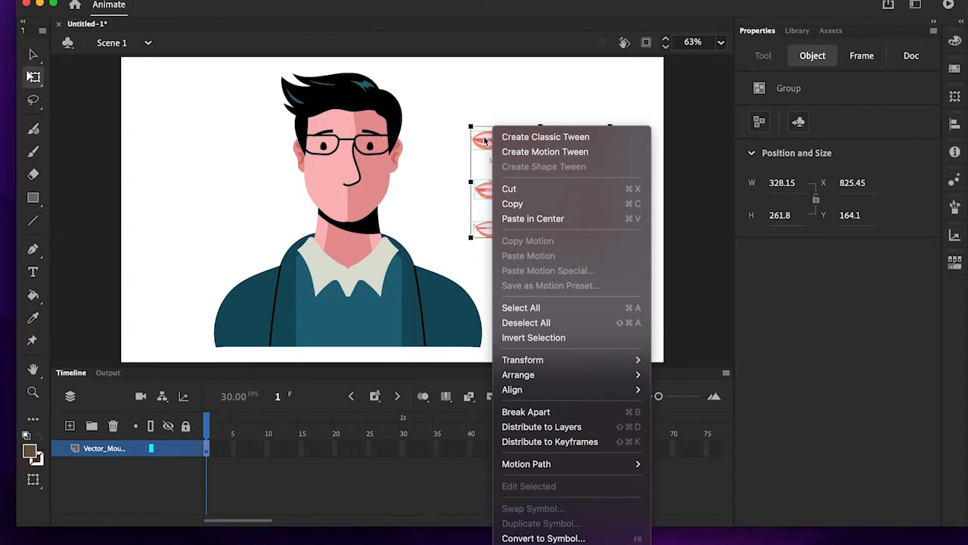
pyautogui.click(596, 538)
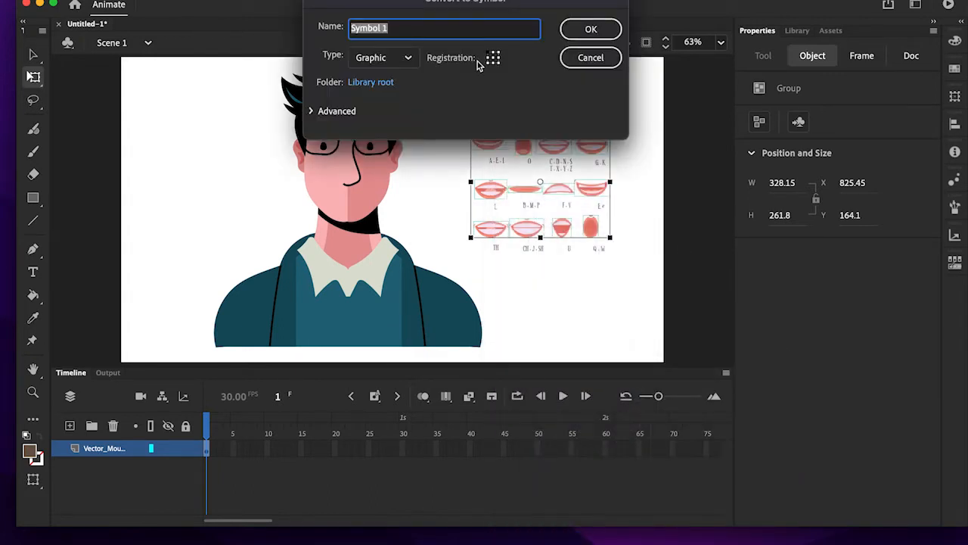
pyautogui.click(406, 58)
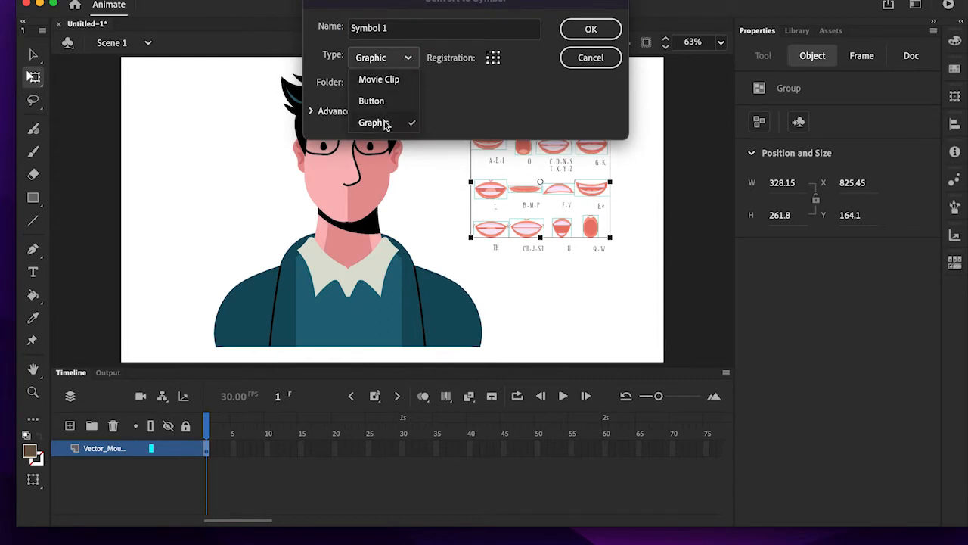
pyautogui.click(413, 31)
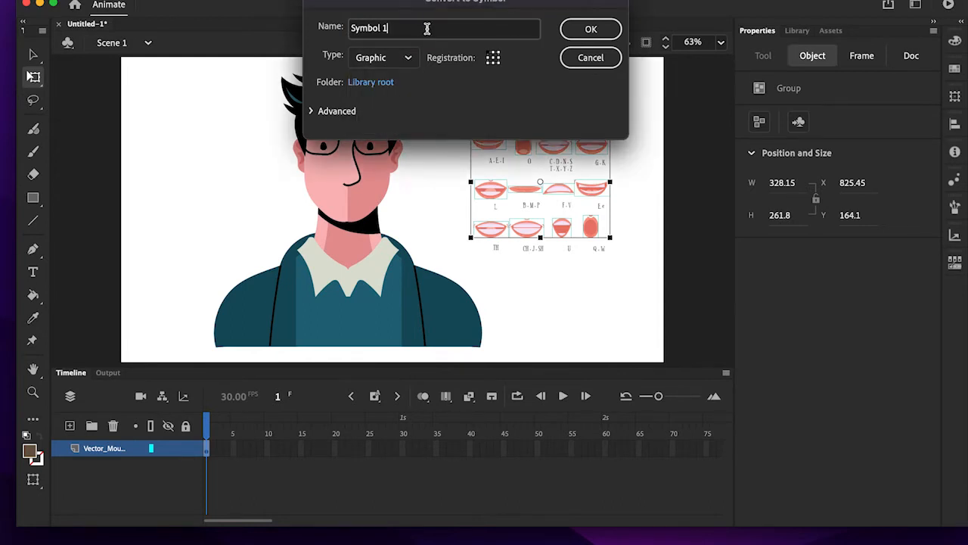
pyautogui.press('super+a')
pyautogui.write('L')
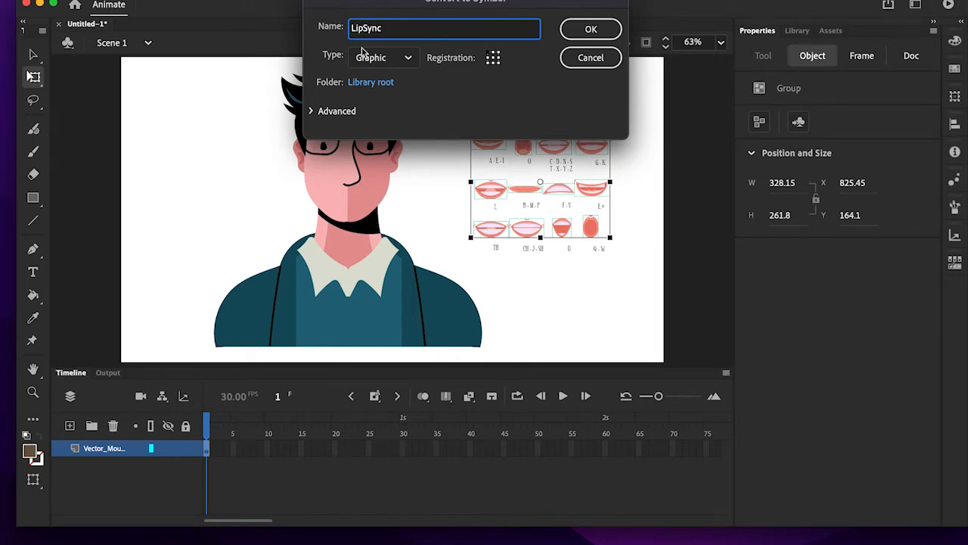
pyautogui.click(591, 29)
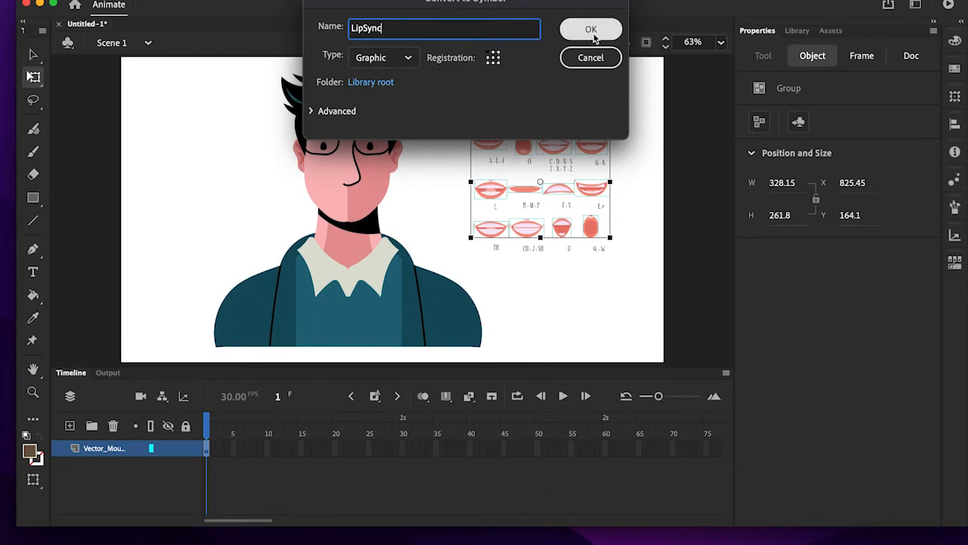
pyautogui.click(596, 36)
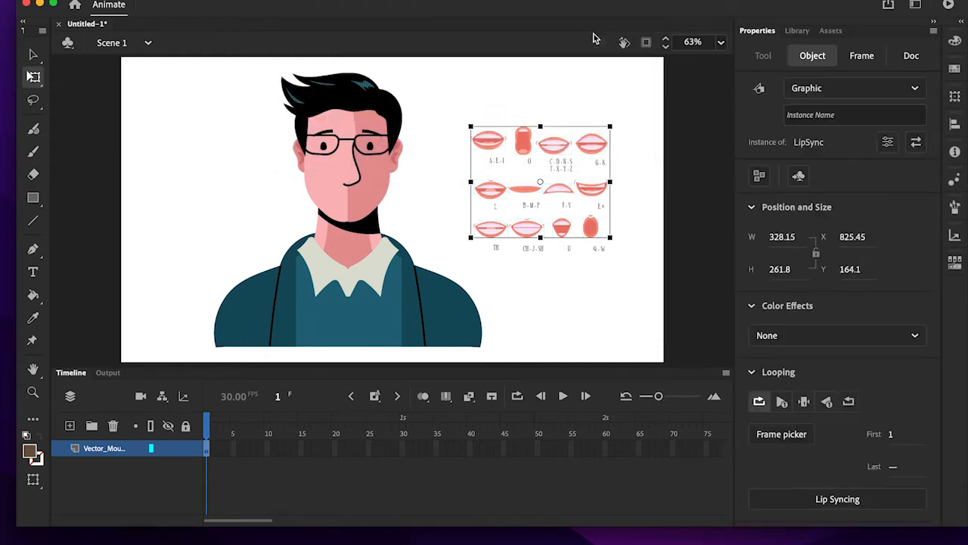
pyautogui.click(564, 306)
pyautogui.doubleClick(491, 145)
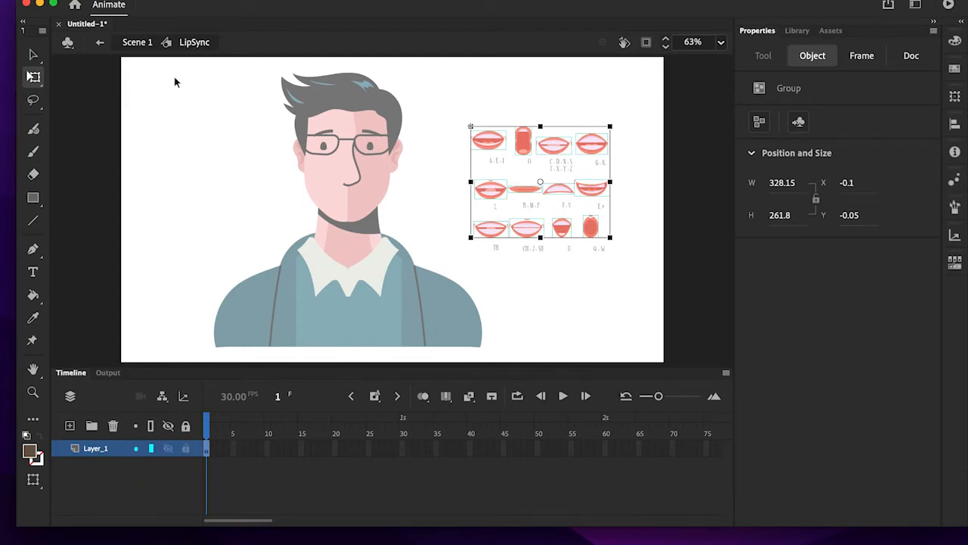
pyautogui.click(137, 42)
pyautogui.click(206, 199)
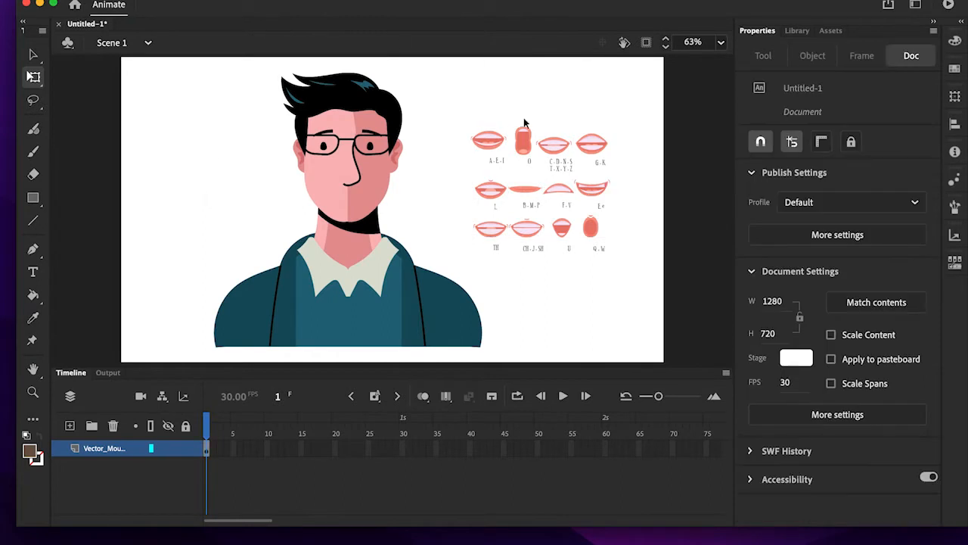
# - Open the LipSync symbol for editing and insert a keyframe at frame 2 of Layer_1
pyautogui.doubleClick(487, 144)
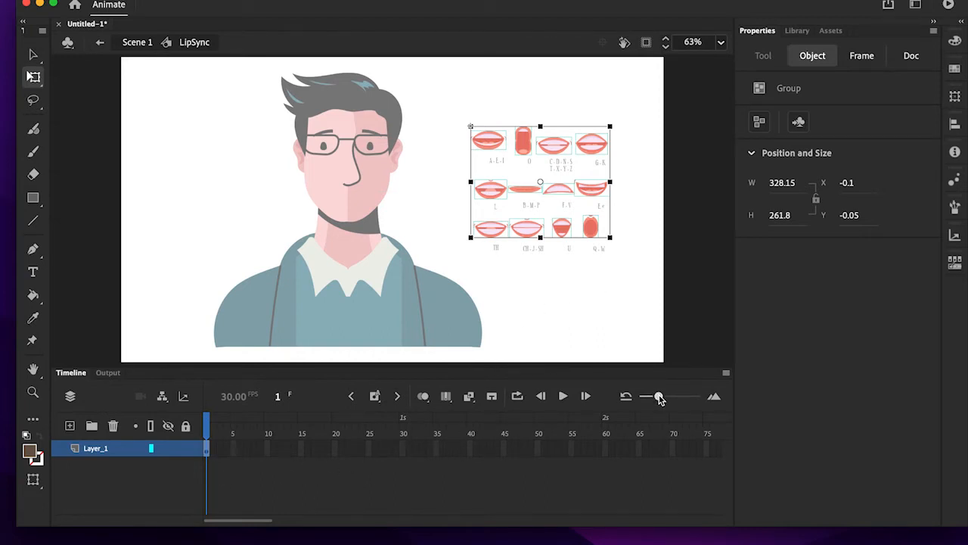
pyautogui.moveTo(659, 398); pyautogui.dragTo(692, 399)
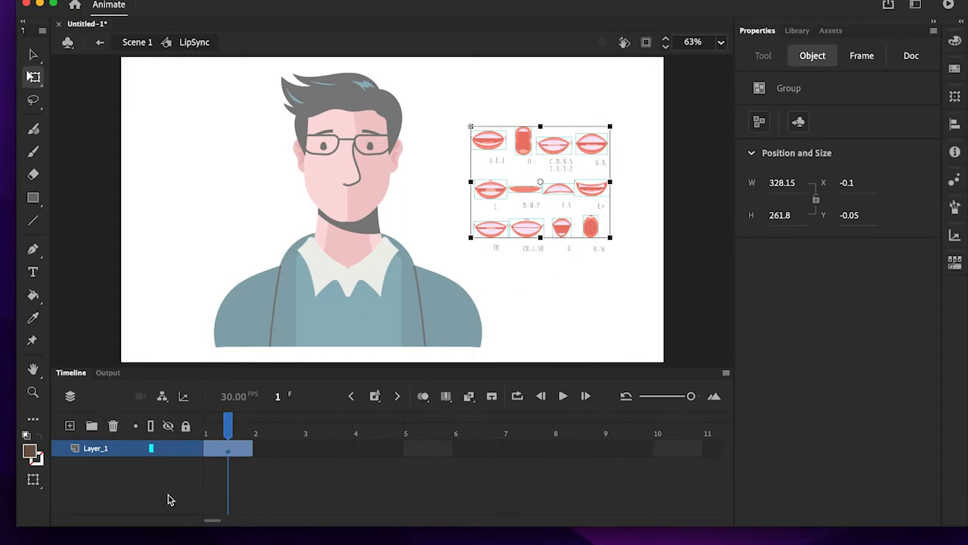
pyautogui.rightClick(241, 448)
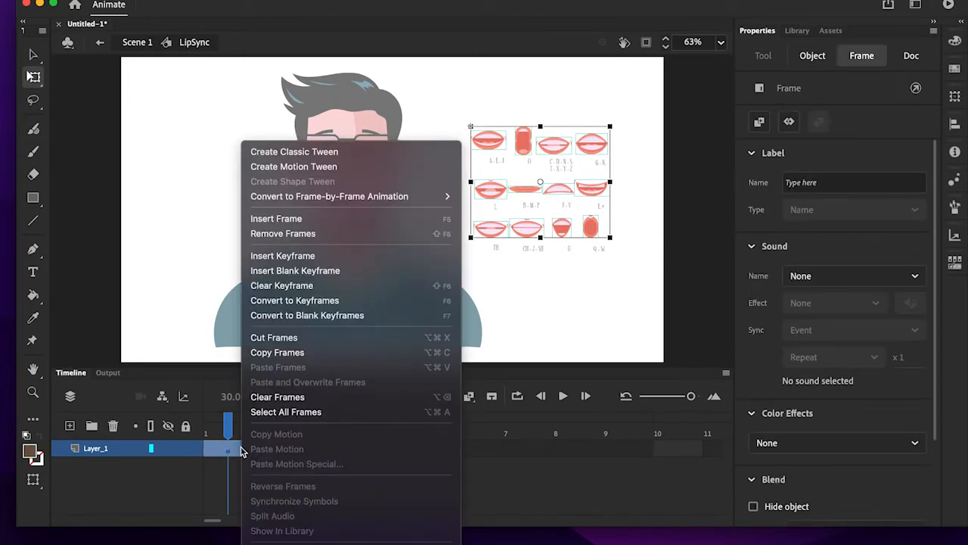
pyautogui.click(339, 261)
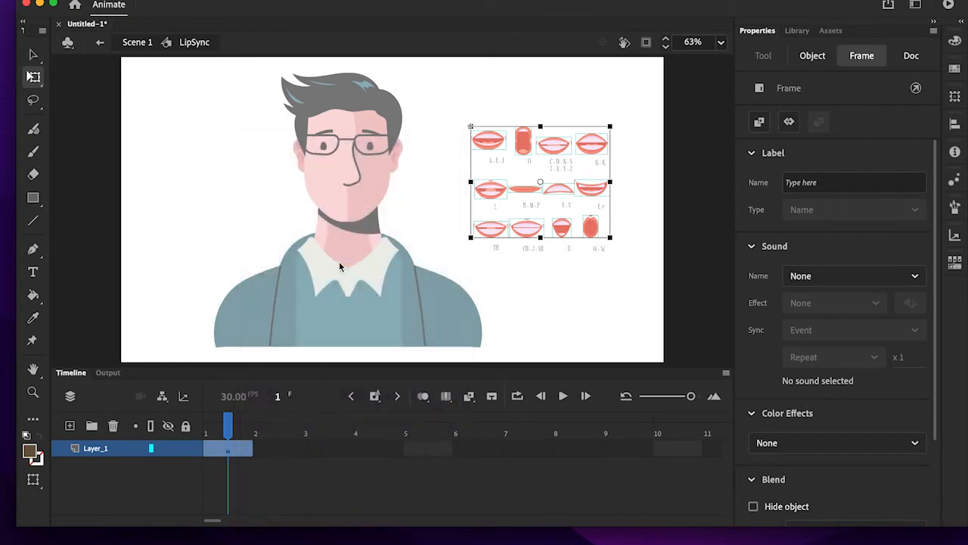
# - On frame 1, move the A-E-I mouth onto the character's face below the nose, at about X -333, Y 148
pyautogui.click(238, 451)
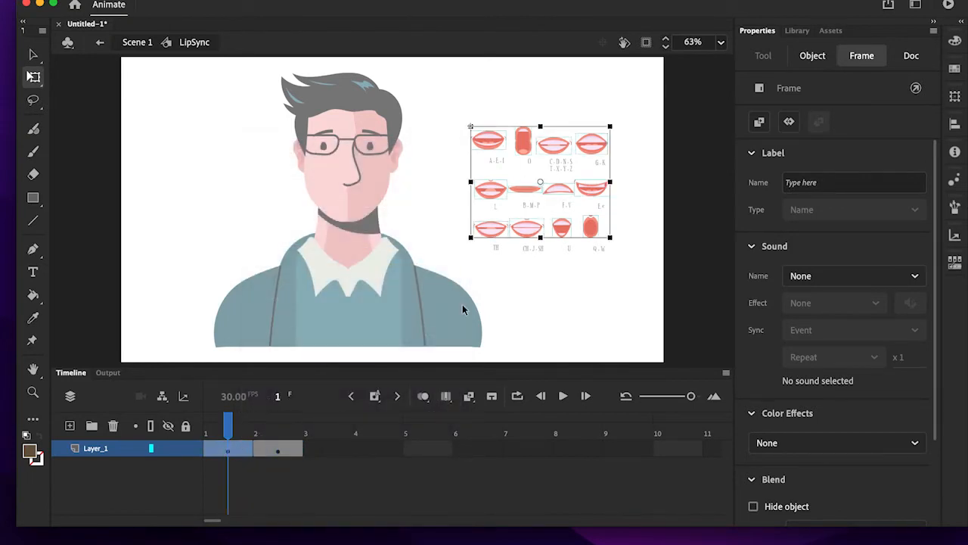
pyautogui.click(631, 273)
pyautogui.click(493, 140)
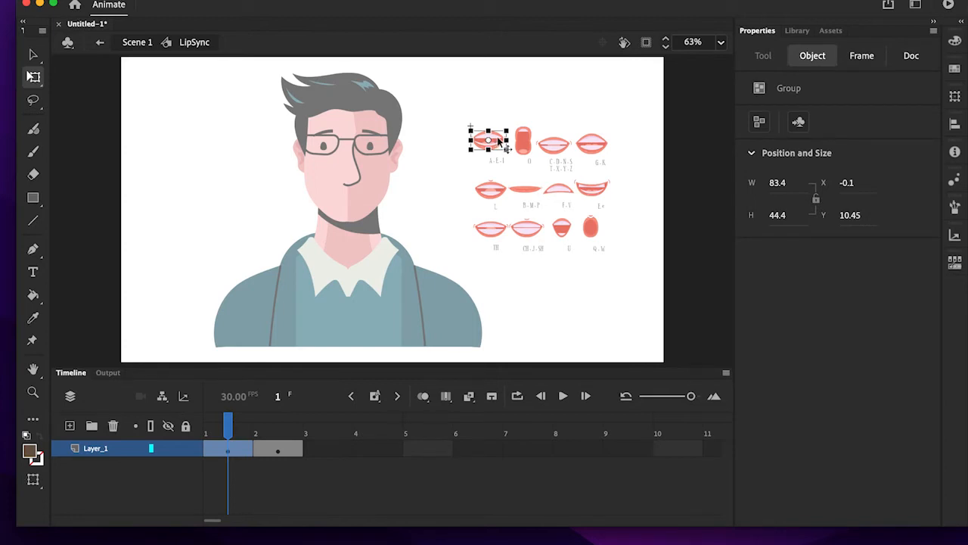
pyautogui.click(274, 451)
pyautogui.click(312, 451)
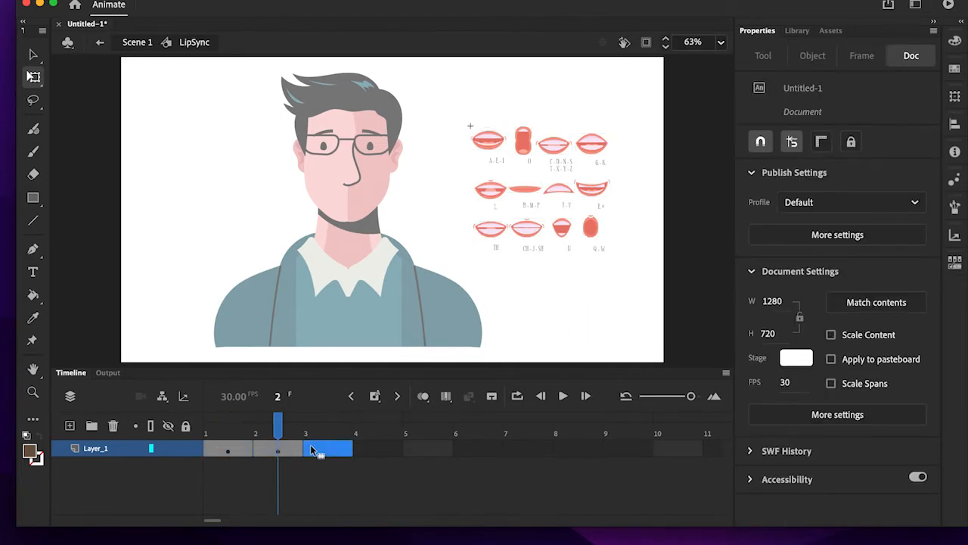
pyautogui.moveTo(276, 423); pyautogui.dragTo(228, 425)
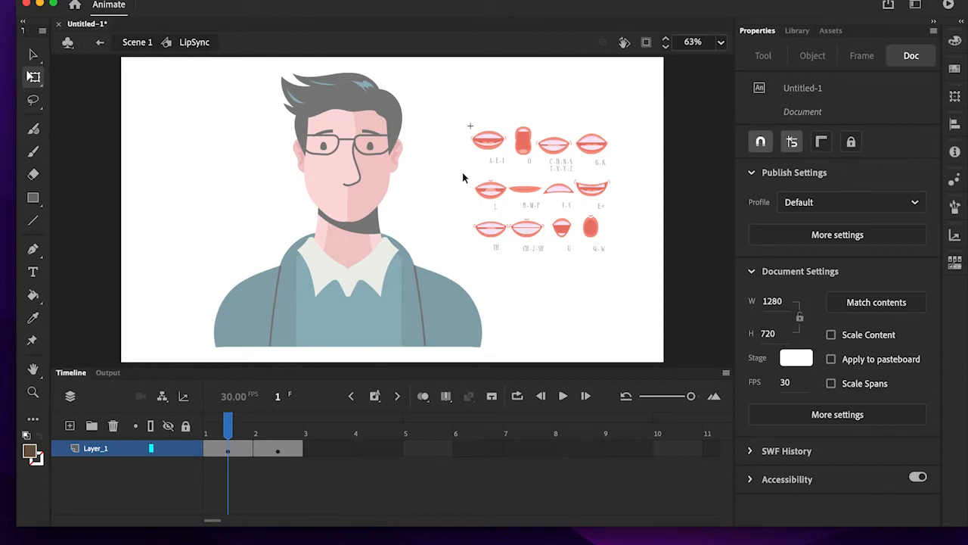
pyautogui.click(249, 452)
pyautogui.click(436, 150)
pyautogui.click(490, 141)
pyautogui.moveTo(491, 143); pyautogui.dragTo(354, 198)
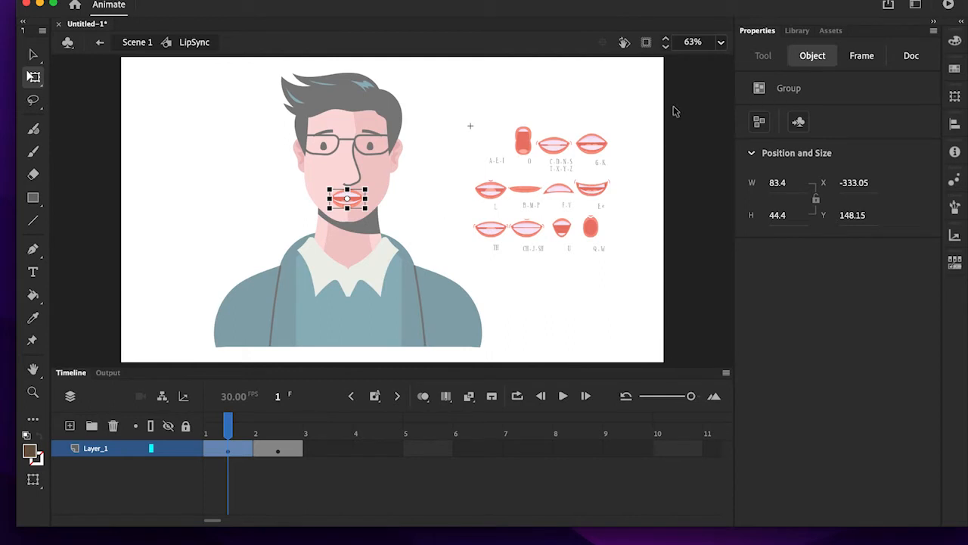
pyautogui.click(439, 189)
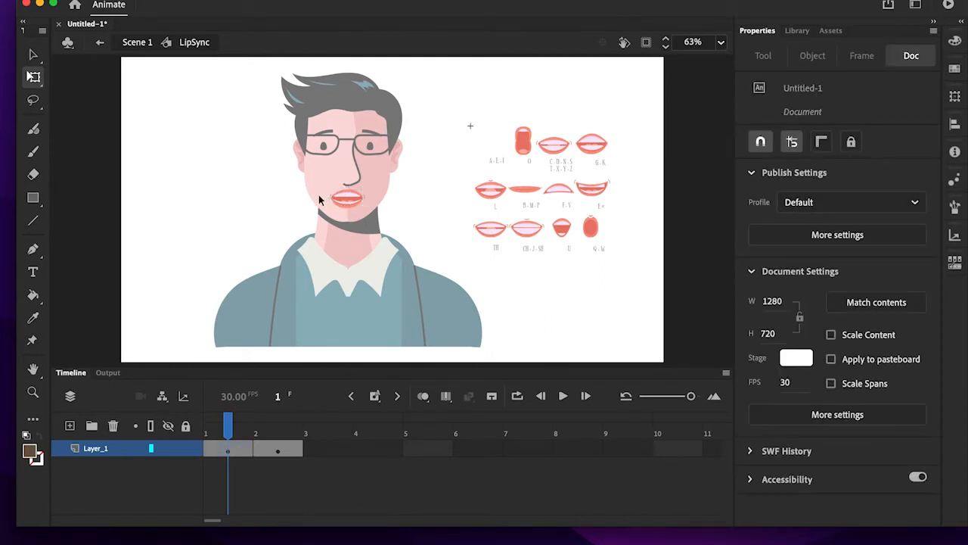
# - Give frame 1 of the LipSync symbol the frame label AEI
pyautogui.click(344, 200)
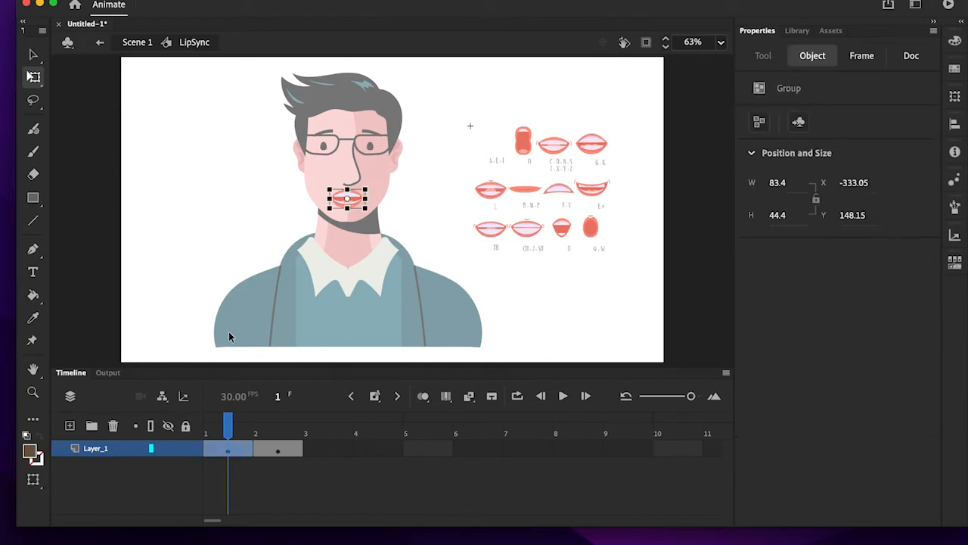
pyautogui.click(228, 449)
pyautogui.moveTo(228, 451); pyautogui.dragTo(246, 452)
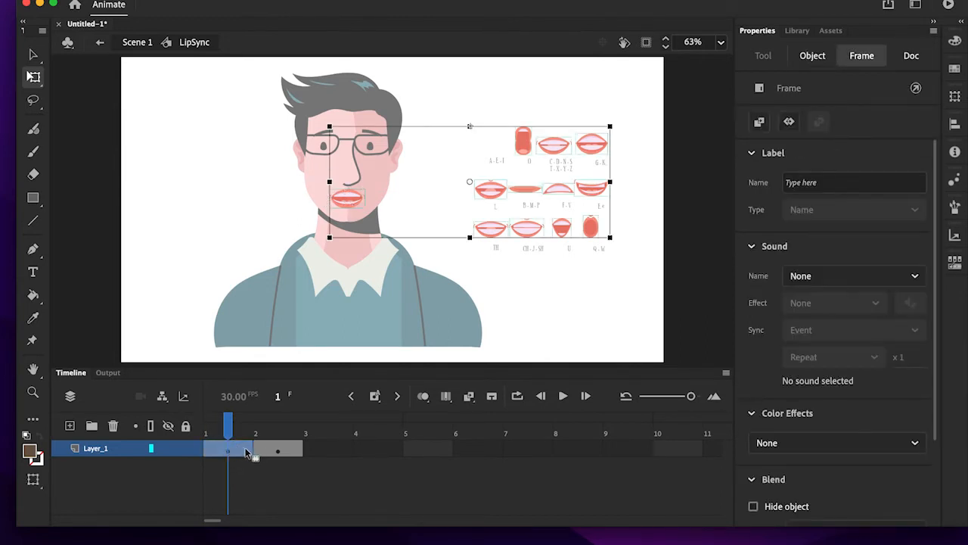
pyautogui.click(818, 187)
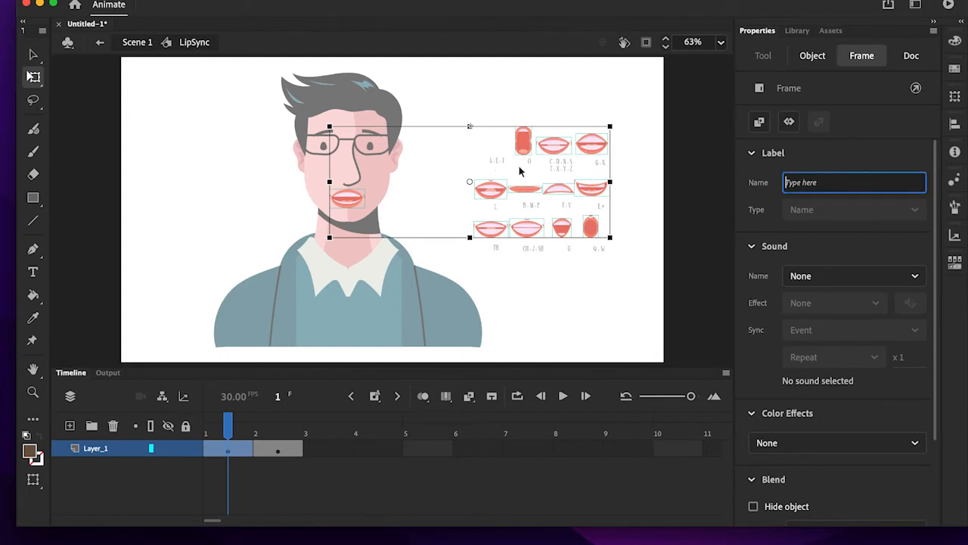
pyautogui.write('AEI')
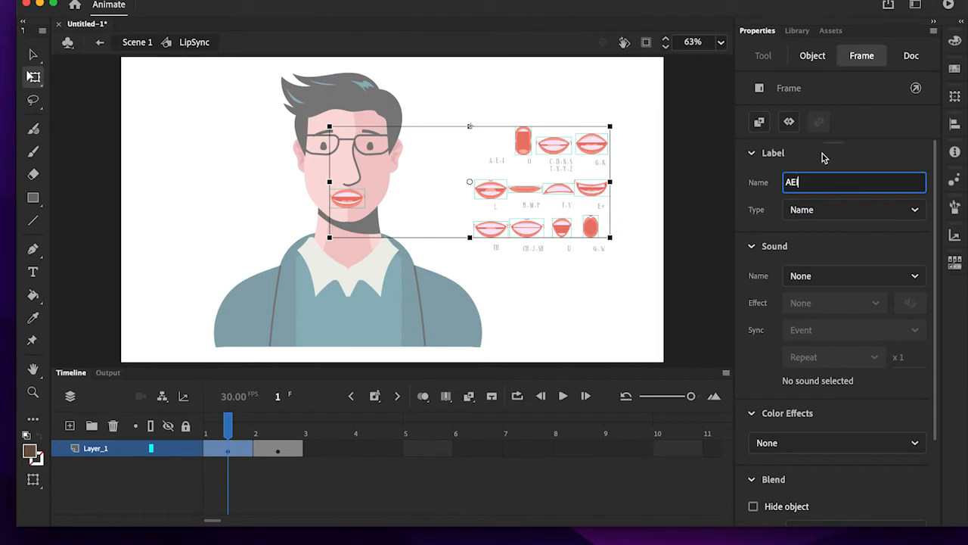
pyautogui.moveTo(815, 180); pyautogui.dragTo(720, 173)
pyautogui.click(707, 208)
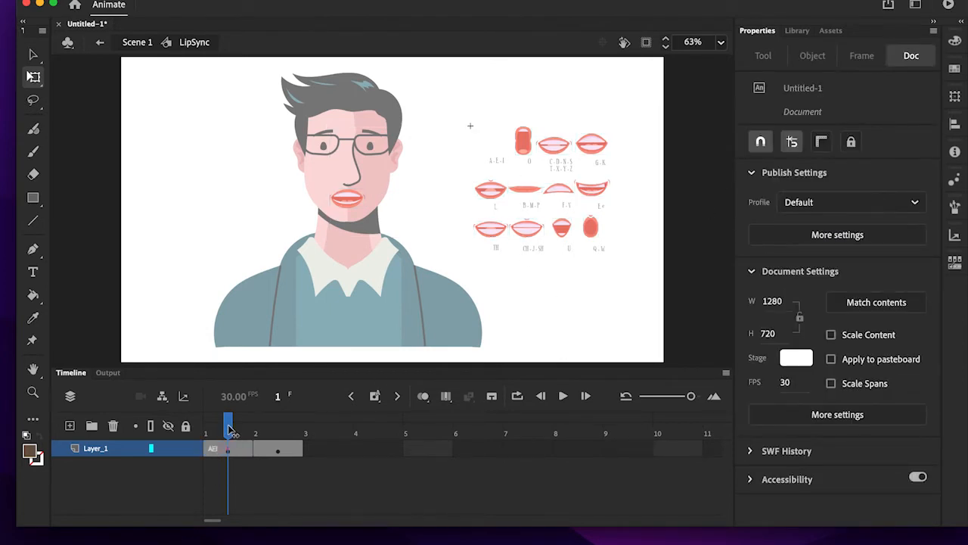
# - On frame 2, move the O mouth onto the character's face below the nose, at about X -310, Y 149
pyautogui.moveTo(230, 430); pyautogui.dragTo(278, 429)
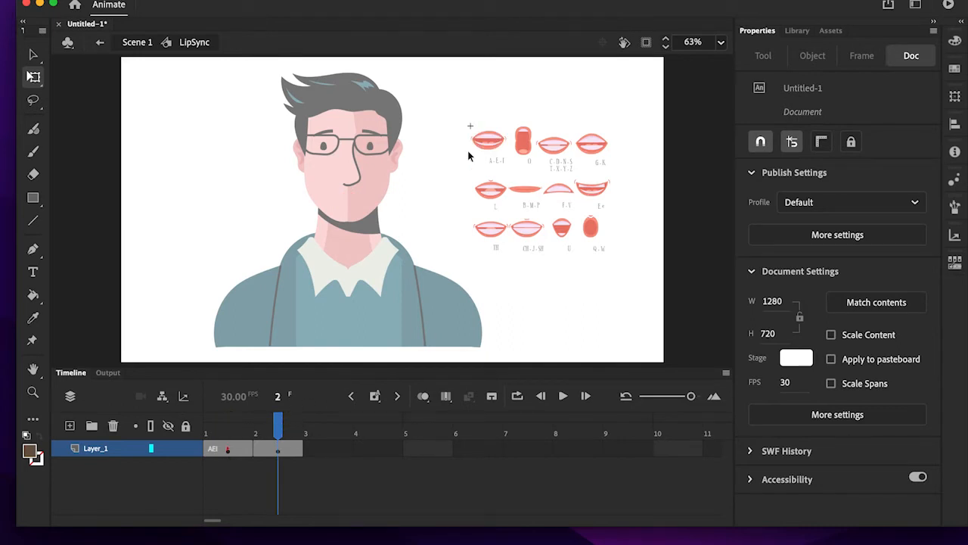
pyautogui.click(528, 136)
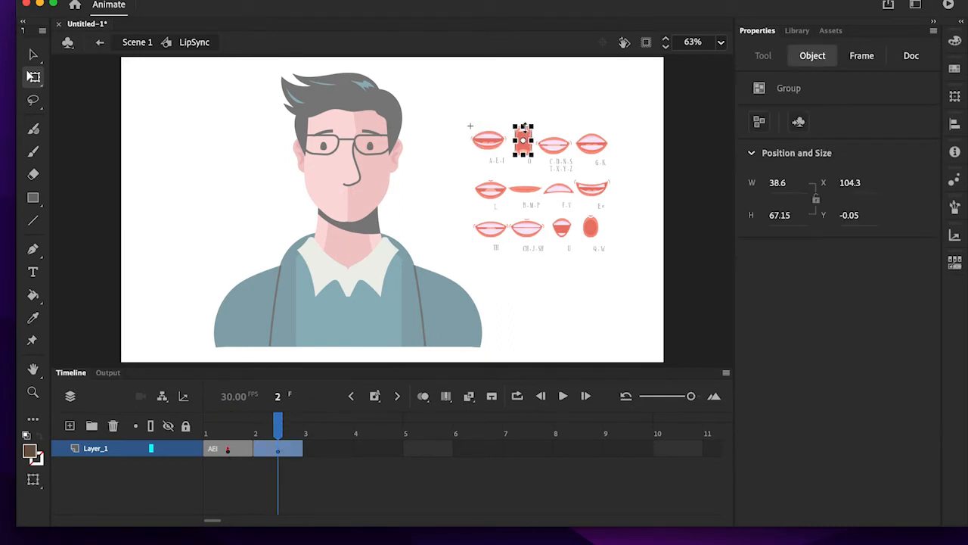
pyautogui.moveTo(524, 128); pyautogui.dragTo(351, 199)
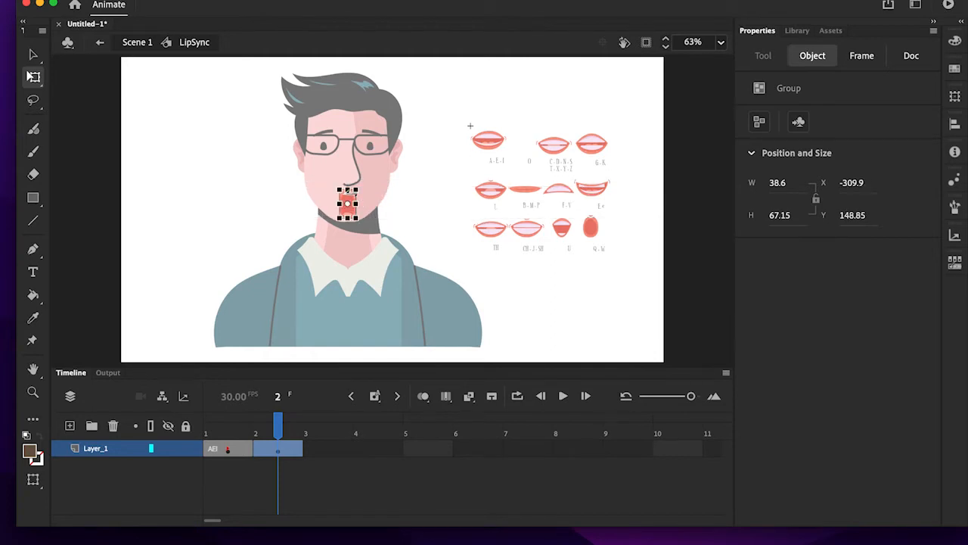
pyautogui.click(444, 209)
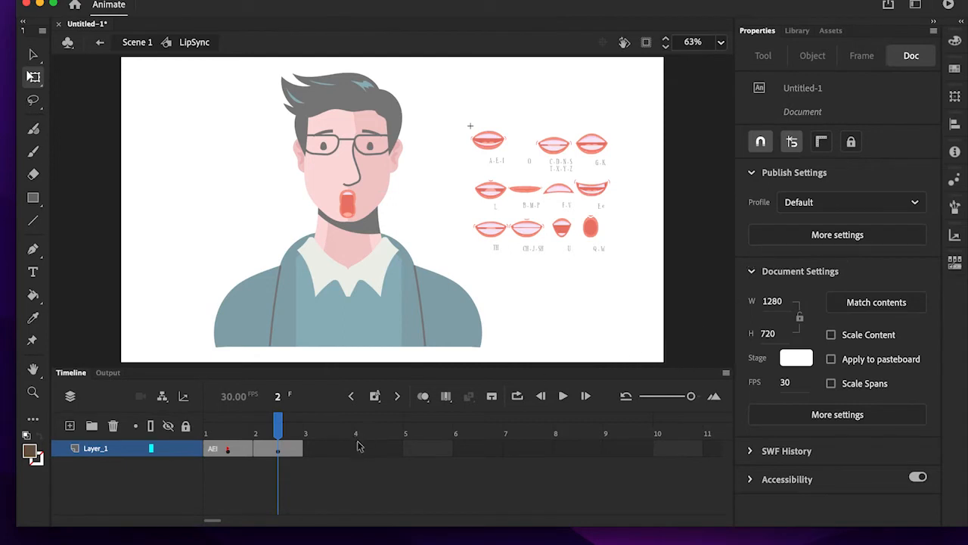
# - Give frame 2 of the LipSync symbol the frame label O
pyautogui.click(299, 450)
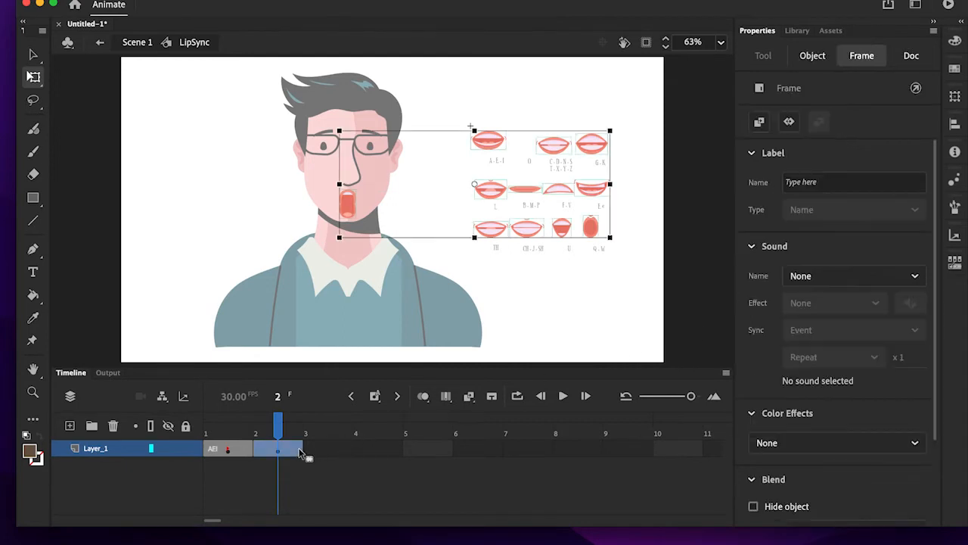
pyautogui.click(850, 185)
pyautogui.write('O')
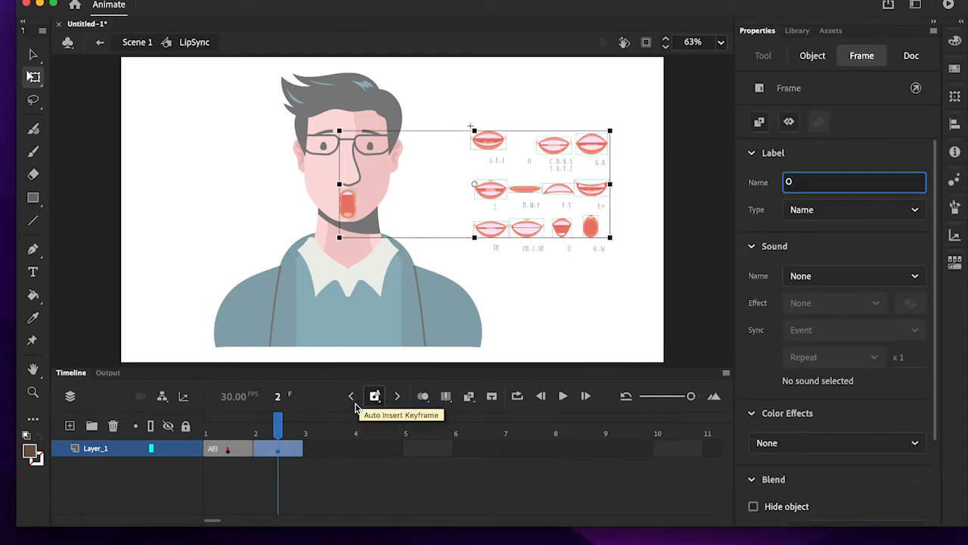
pyautogui.click(357, 476)
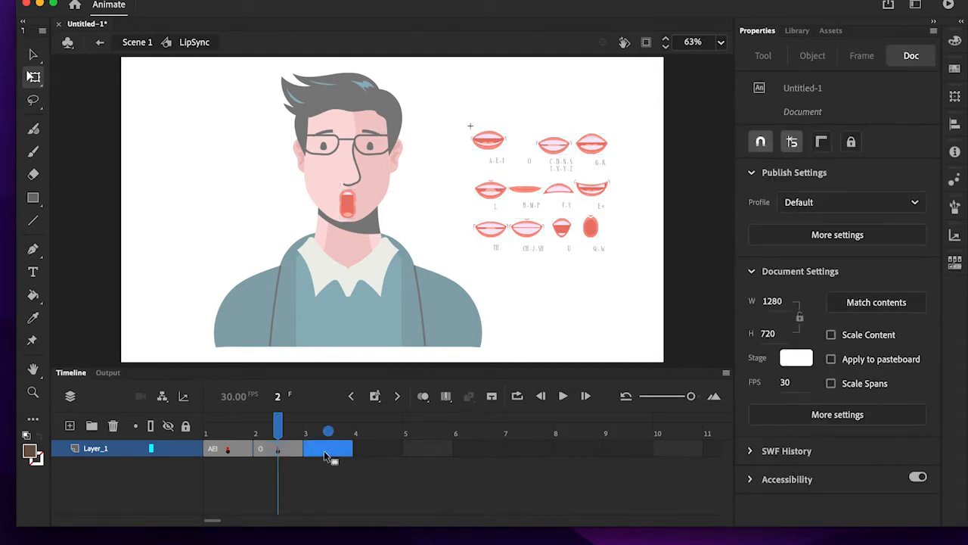
# - Insert a keyframe at frame 3 and move the O mouth back to the mouth chart, at about X 116, Y -12
pyautogui.rightClick(324, 450)
pyautogui.click(403, 255)
pyautogui.click(331, 453)
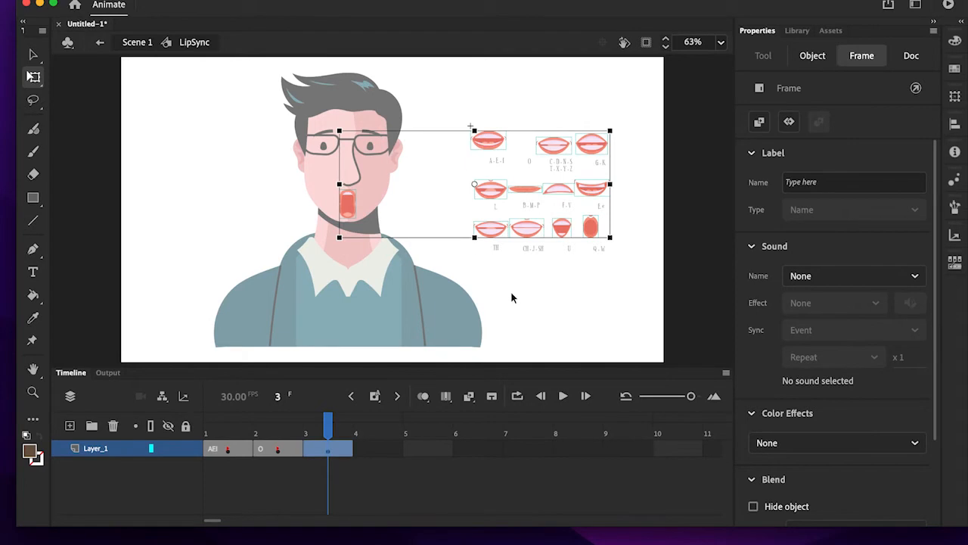
pyautogui.click(511, 297)
pyautogui.click(350, 204)
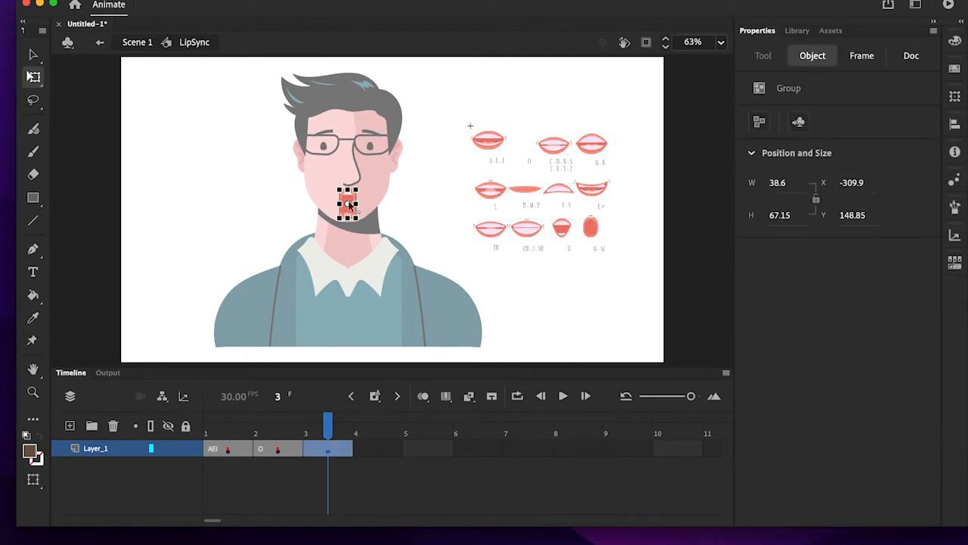
pyautogui.moveTo(349, 203); pyautogui.dragTo(532, 134)
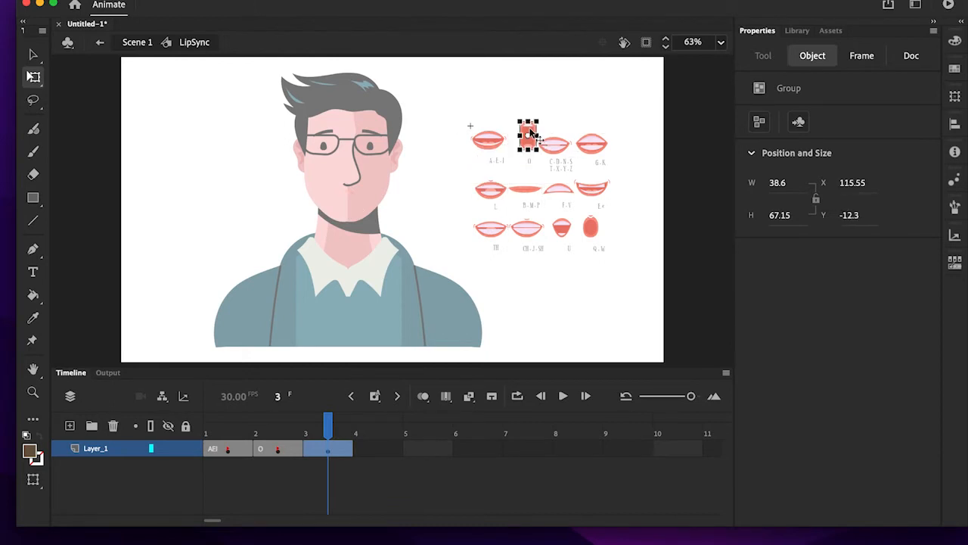
pyautogui.click(560, 117)
# - On frame 3, move the C-D-N-S-T-X-Y-Z mouth onto the character's face below the nose, at about X -332, Y 150
pyautogui.click(558, 144)
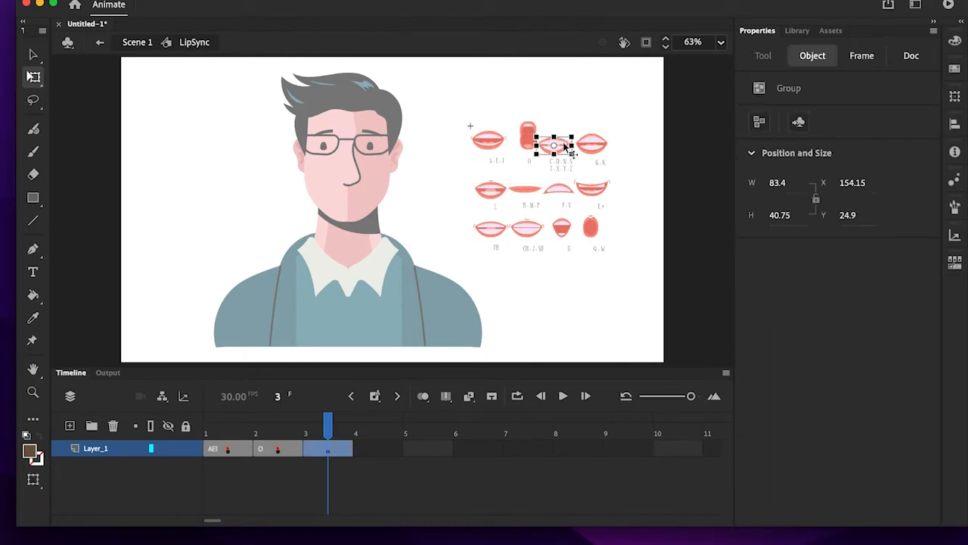
pyautogui.moveTo(567, 146); pyautogui.dragTo(360, 205)
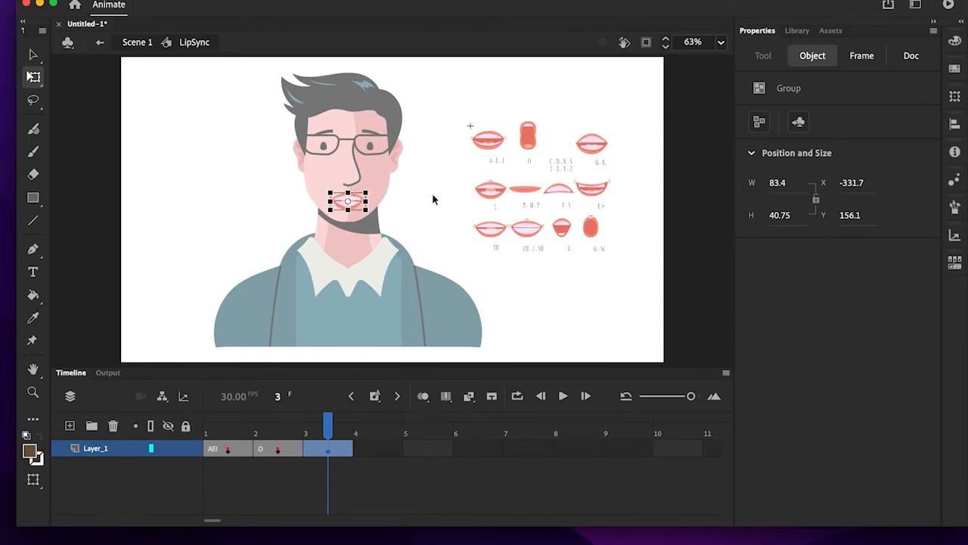
pyautogui.press('Up')
pyautogui.press('Up')
pyautogui.press('Up')
pyautogui.press('Up')
pyautogui.press('Up')
pyautogui.press('Up')
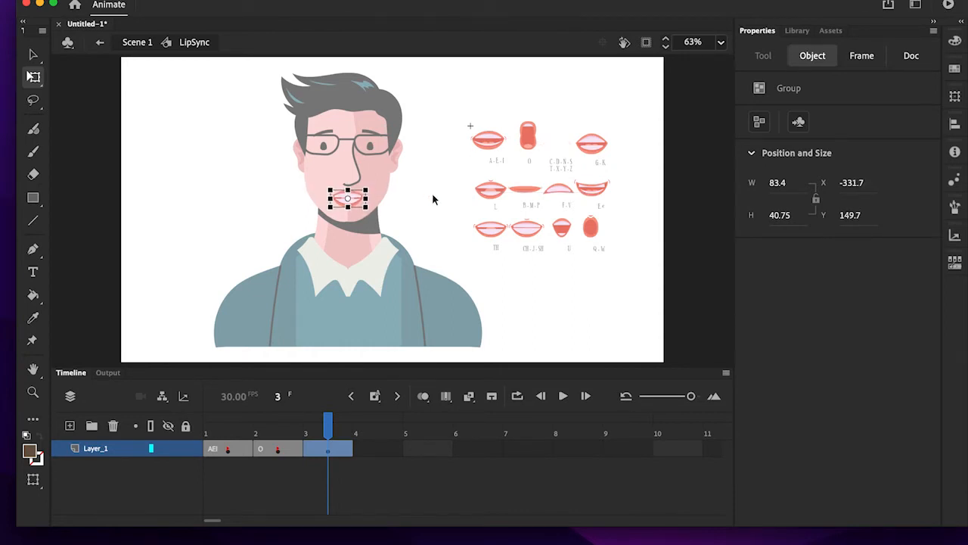
pyautogui.click(359, 479)
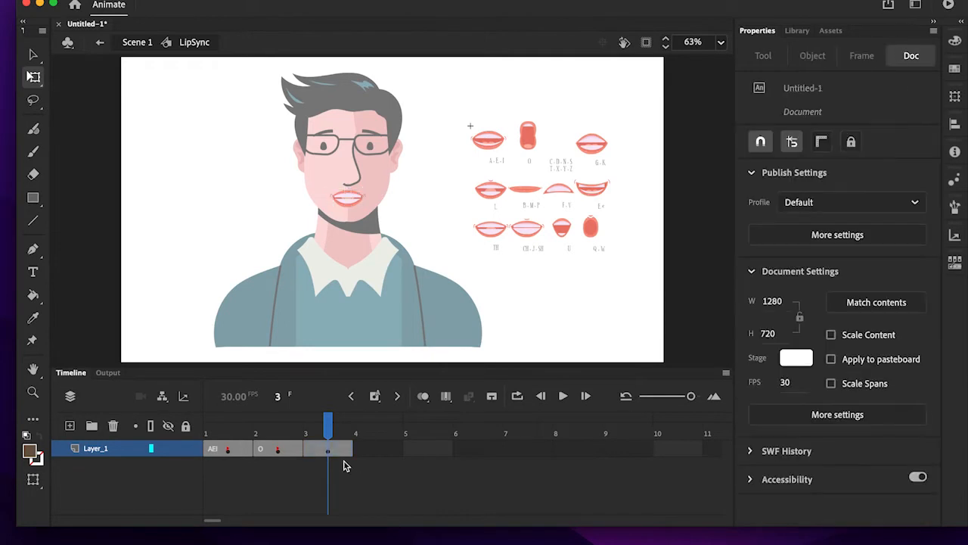
# - Give frame 3 of the LipSync symbol the frame label CDNSTXYZ
pyautogui.click(342, 451)
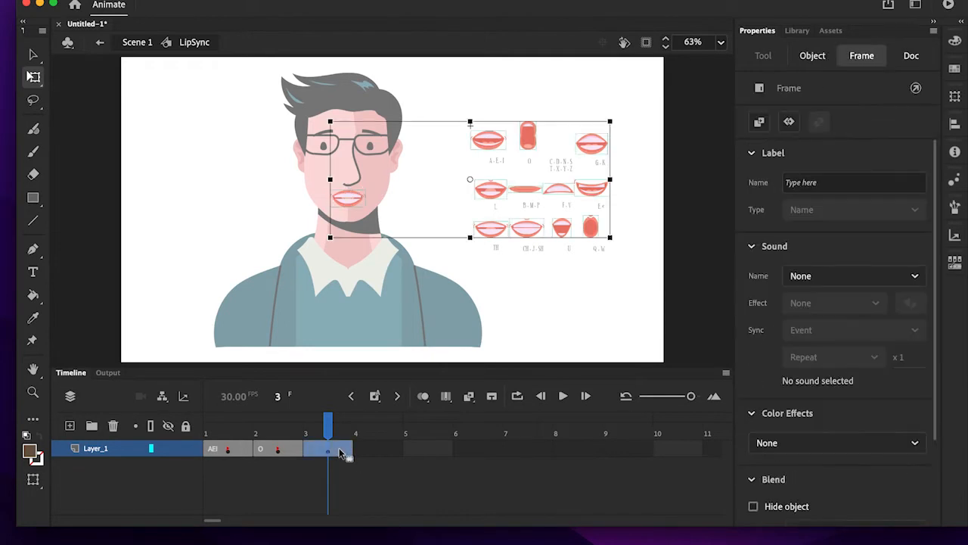
pyautogui.click(832, 183)
pyautogui.write('CDNS')
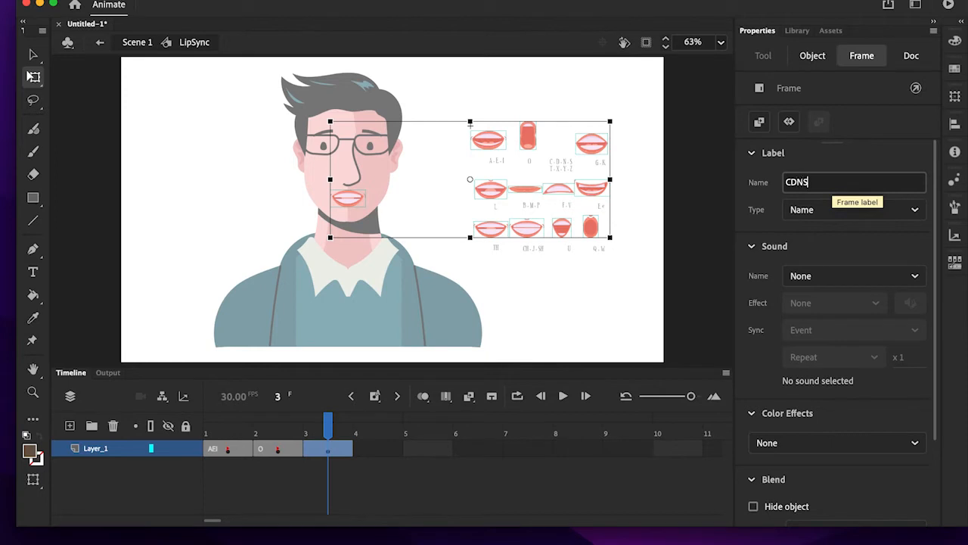
pyautogui.write('TXY')
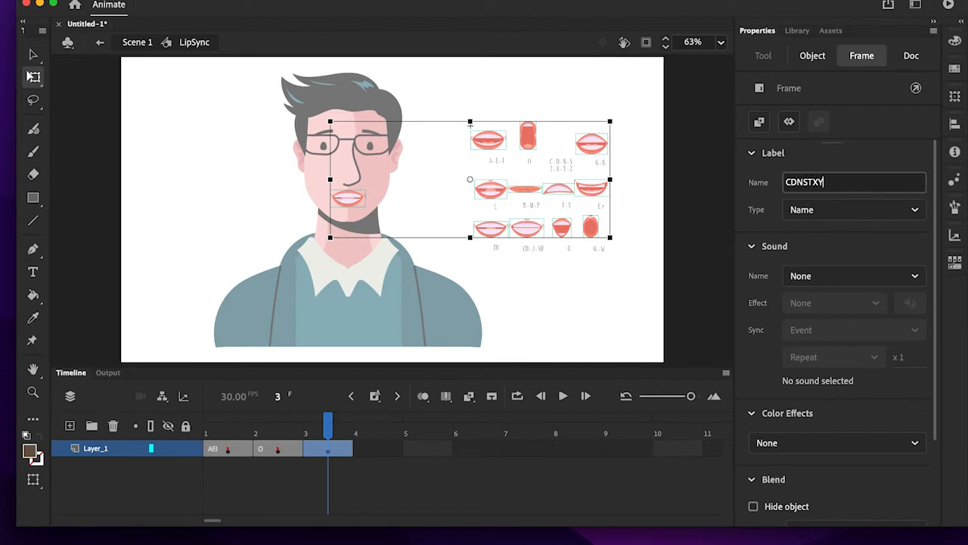
pyautogui.write('Z')
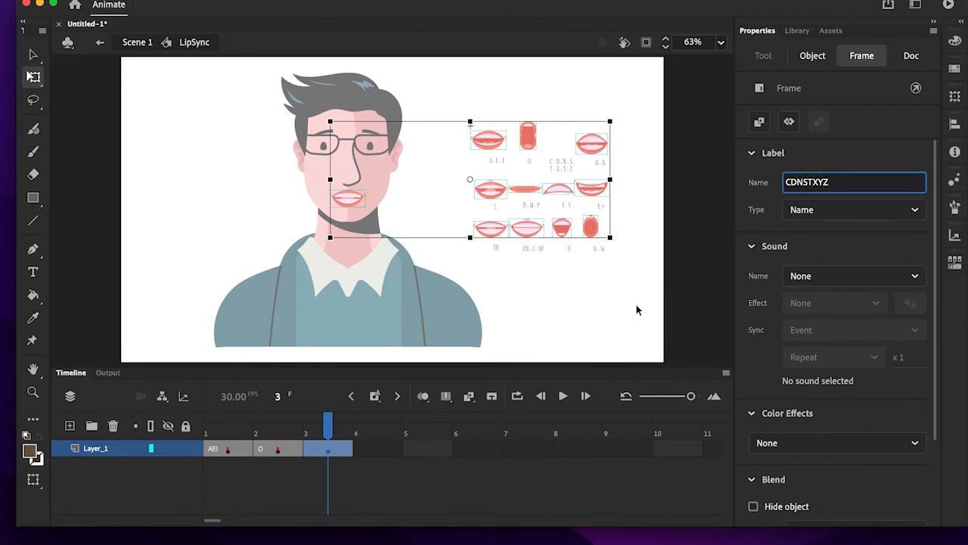
pyautogui.press('Return')
pyautogui.click(609, 305)
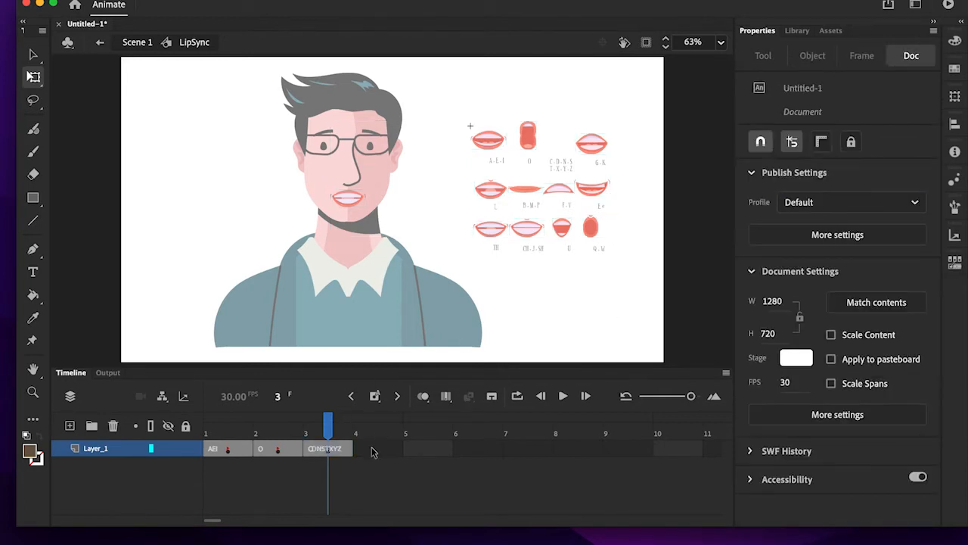
# - Insert a keyframe at frame 4 and move the C-D-N-S-T-X-Y-Z mouth back above its caption in the mouth chart
pyautogui.click(371, 451)
pyautogui.rightClick(372, 452)
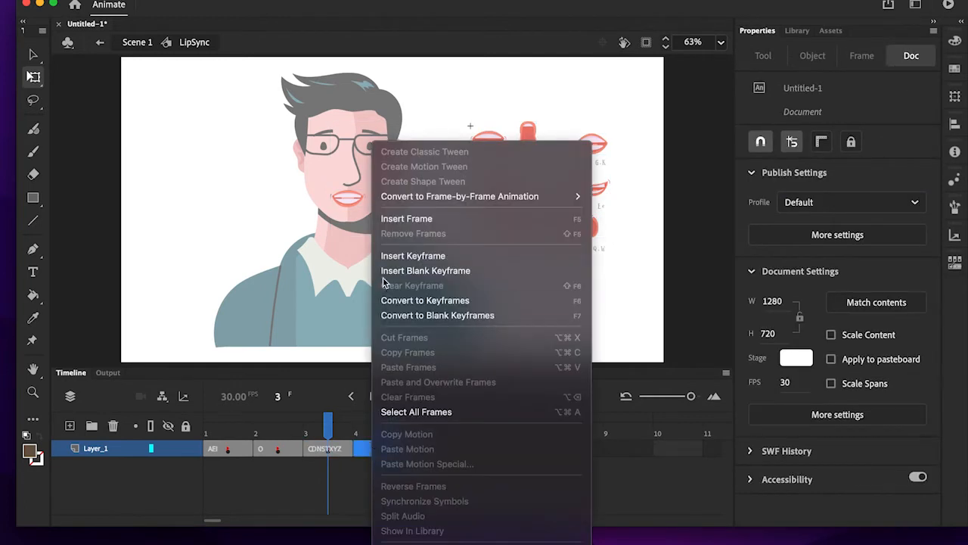
pyautogui.click(408, 258)
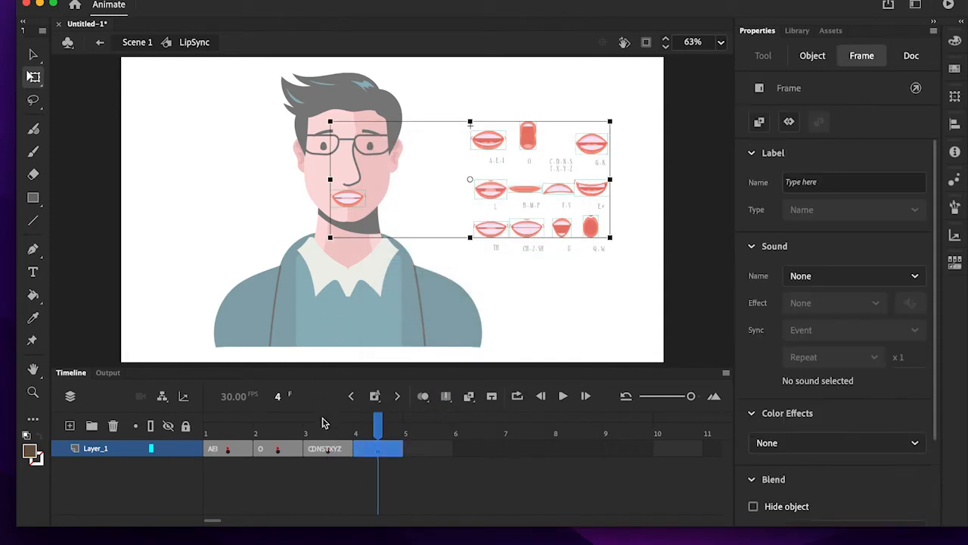
pyautogui.click(475, 285)
pyautogui.click(347, 201)
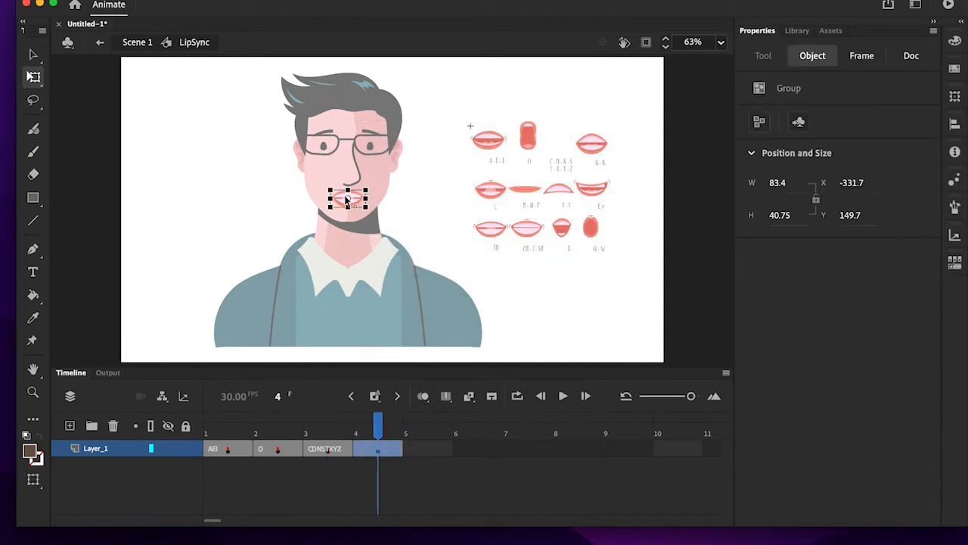
pyautogui.moveTo(345, 201); pyautogui.dragTo(559, 138)
pyautogui.click(625, 175)
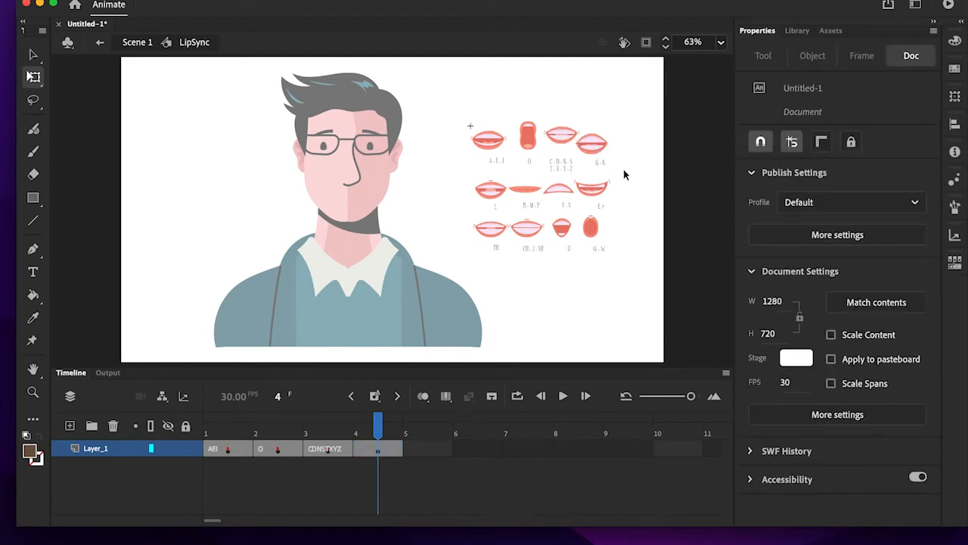
# - On frame 4, move the G-K mouth onto the character's face below the nose, at about X -332, Y 149
pyautogui.doubleClick(602, 151)
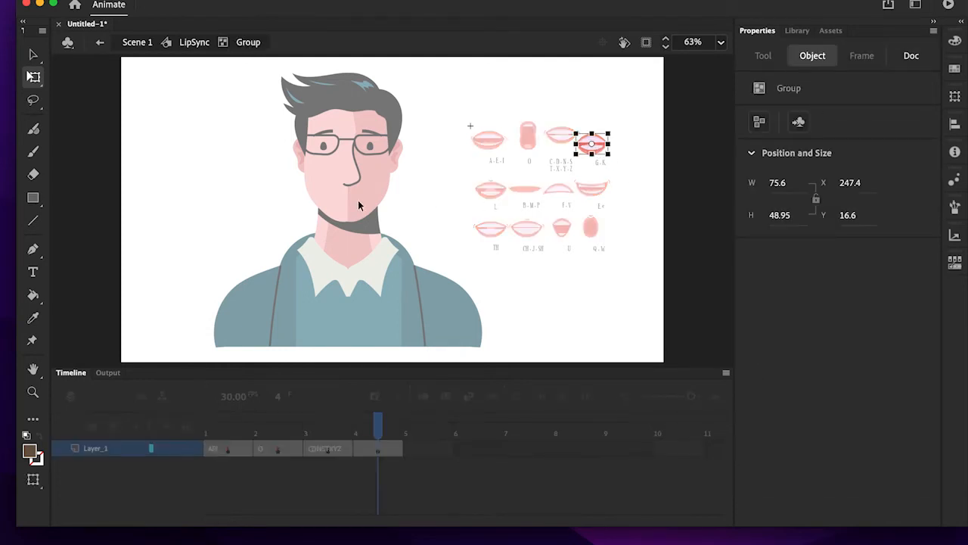
pyautogui.moveTo(606, 150); pyautogui.dragTo(359, 203)
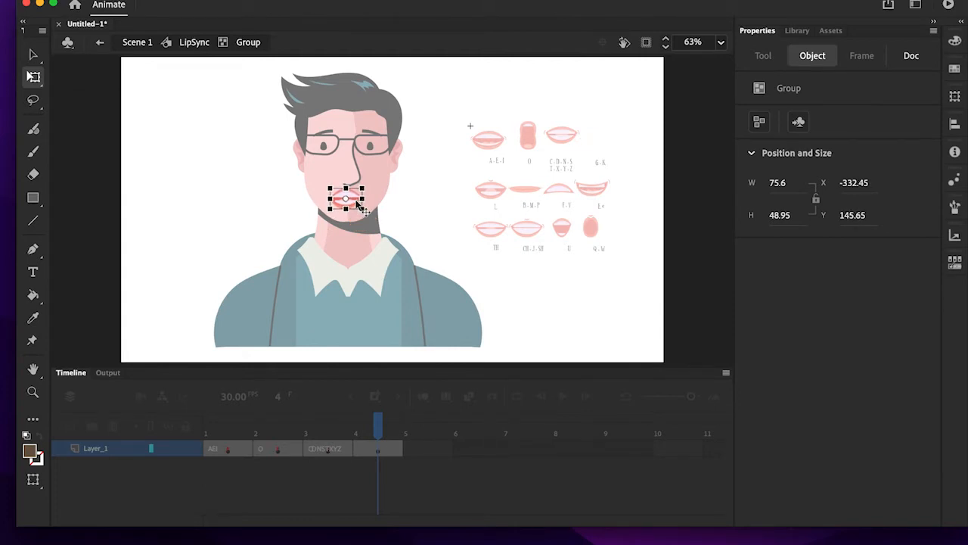
pyautogui.click(436, 210)
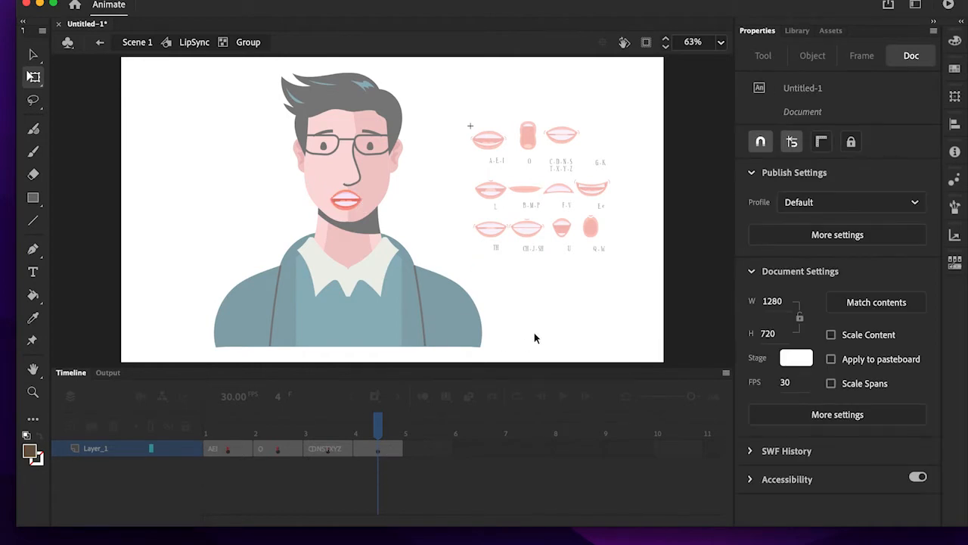
pyautogui.doubleClick(238, 200)
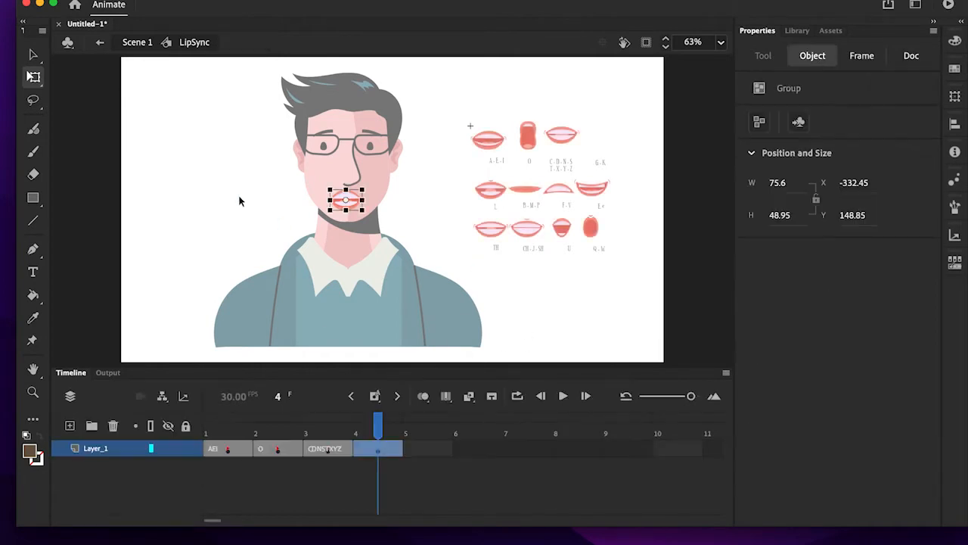
# - Give frame 4 of the LipSync symbol the frame label GK
pyautogui.click(396, 450)
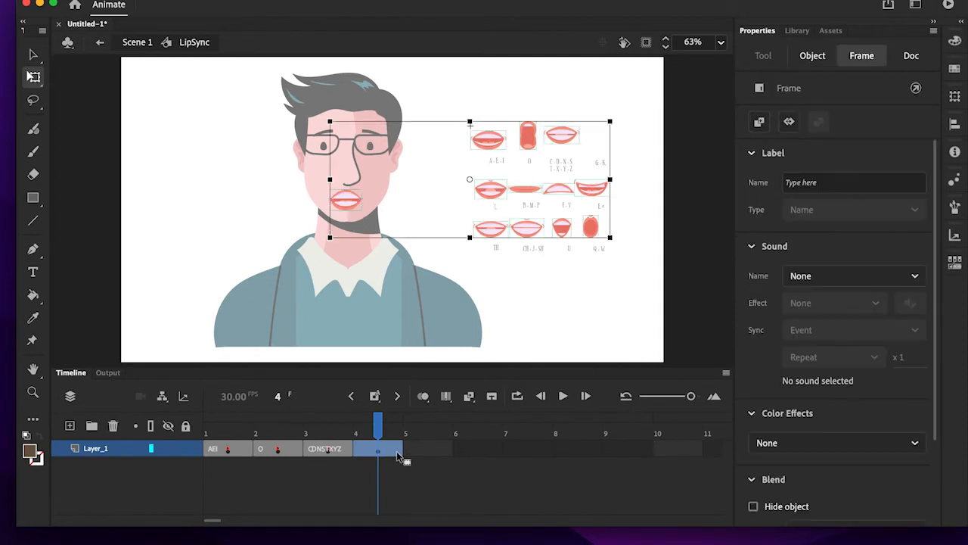
pyautogui.click(840, 183)
pyautogui.write('GK')
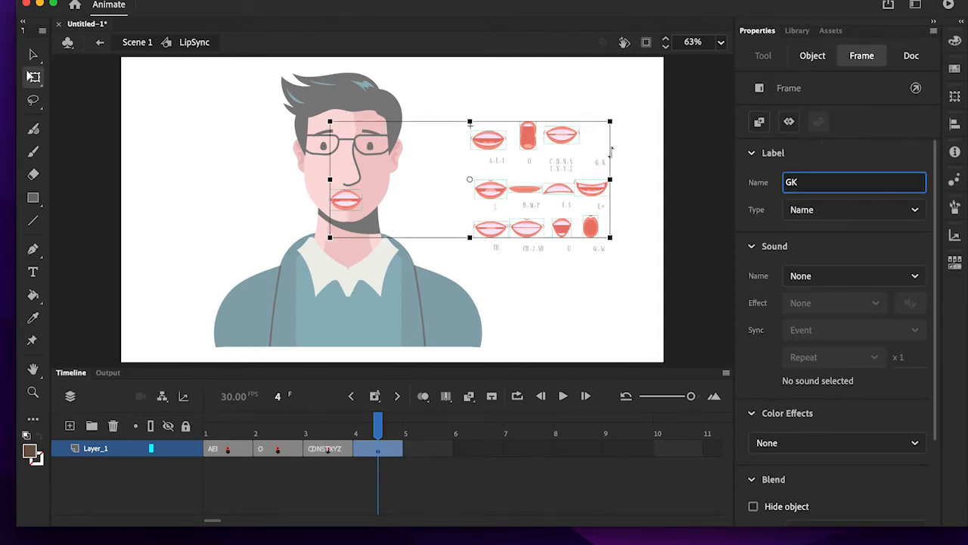
pyautogui.click(577, 322)
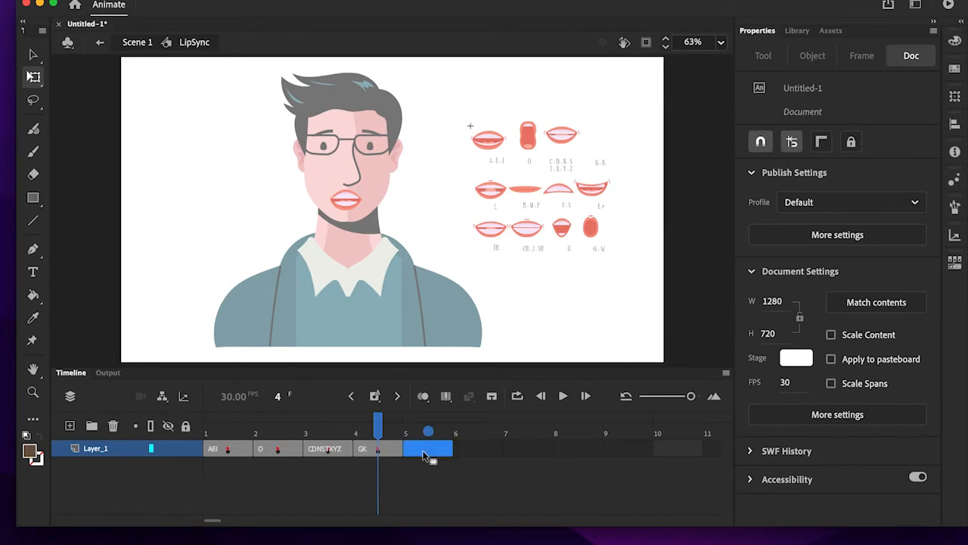
# - In a new keyframe at frame 5, swap the G-K mouth on the face for the L mouth and label the frame L
pyautogui.rightClick(423, 452)
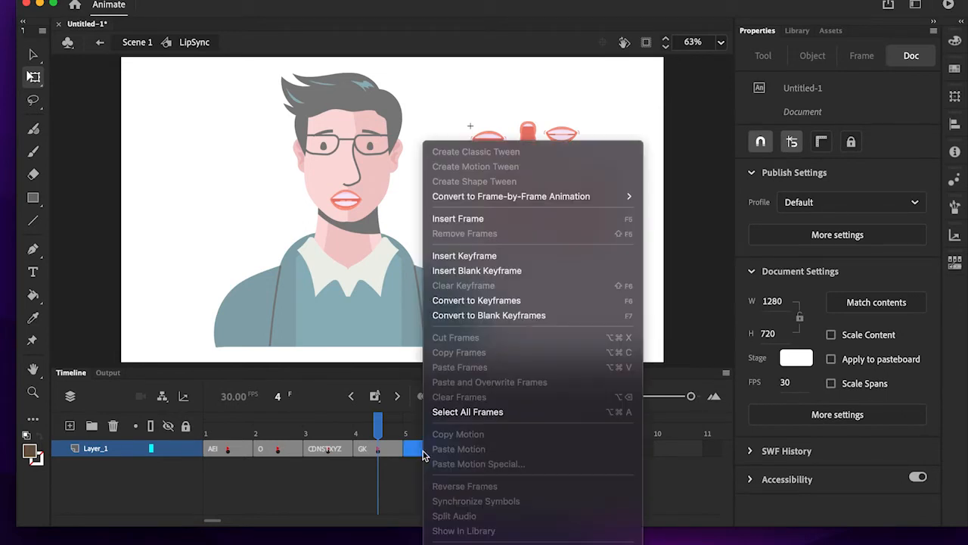
pyautogui.click(484, 258)
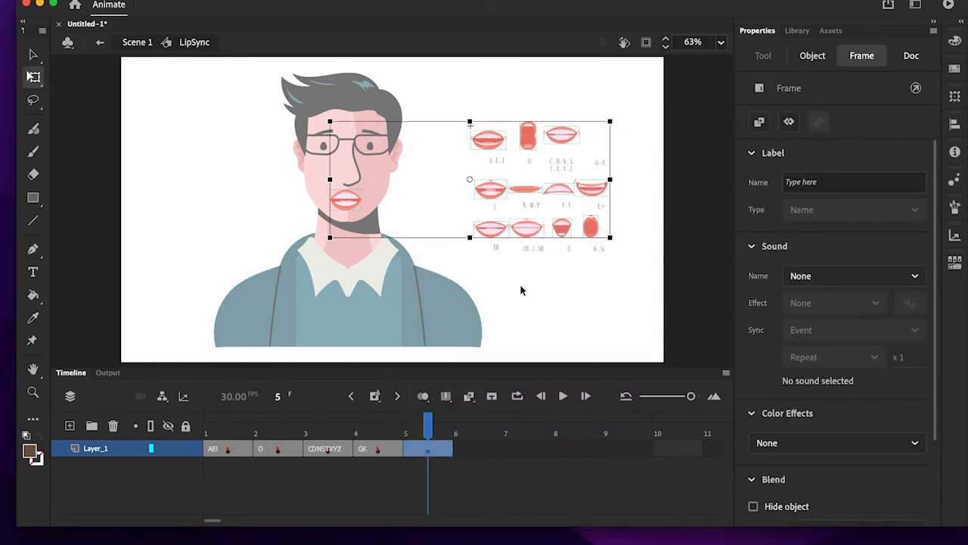
pyautogui.click(520, 284)
pyautogui.moveTo(357, 209); pyautogui.dragTo(621, 145)
pyautogui.moveTo(490, 190)
pyautogui.mouseDown()
pyautogui.moveTo(344, 203)
pyautogui.moveTo(487, 186)
pyautogui.mouseUp()
pyautogui.click(433, 431)
# - Insert a keyframe at frame 6 and move the L mouth back to the mouth chart, at about X 0, Y 114
pyautogui.rightClick(478, 448)
pyautogui.click(522, 241)
pyautogui.click(518, 280)
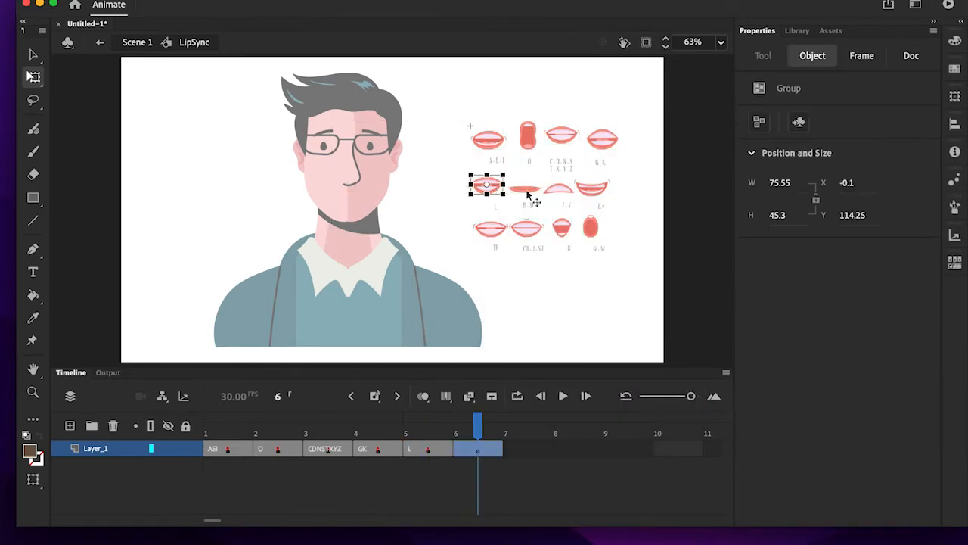
# - On frame 6, move the B-M-P mouth onto the character's face below the nose
pyautogui.click(527, 191)
pyautogui.press('super+equal')
pyautogui.press('super+equal')
pyautogui.press('super+minus')
pyautogui.press('super+minus')
pyautogui.moveTo(396, 208); pyautogui.dragTo(312, 209)
pyautogui.press('super+equal')
pyautogui.press('super+minus')
# - Give frame 6 of the LipSync symbol the frame label BMP
pyautogui.click(477, 448)
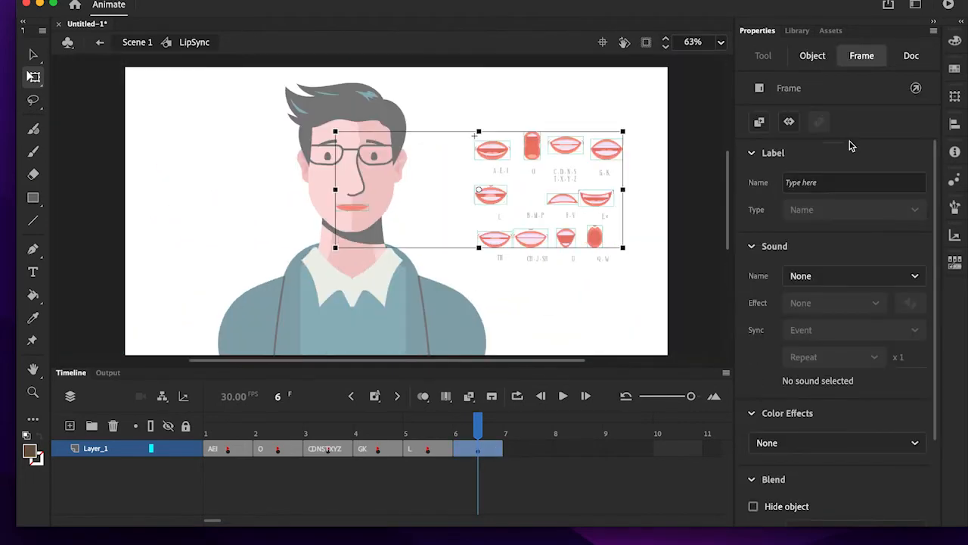
pyautogui.click(843, 182)
pyautogui.write('BMP')
# - Insert a keyframe at frame 7 and move the B-M-P mouth back to the mouth chart, at about X 59, Y 140
pyautogui.click(532, 452)
pyautogui.press('F6')
pyautogui.click(352, 206)
pyautogui.press('super+equal')
pyautogui.moveTo(391, 210); pyautogui.dragTo(718, 189)
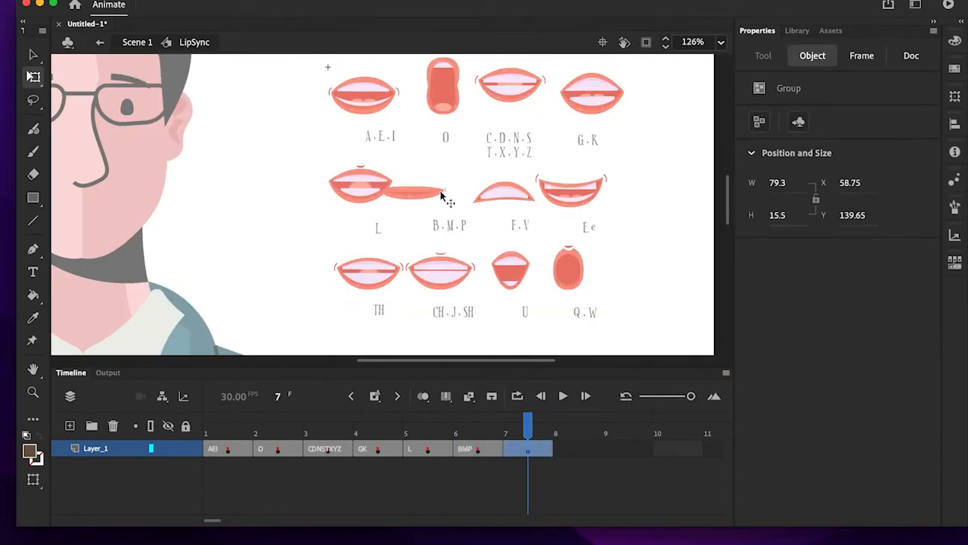
# - On frame 7, move the F-V mouth onto the character's face and give the frame the label FV
pyautogui.click(663, 497)
pyautogui.moveTo(443, 196); pyautogui.dragTo(83, 213)
pyautogui.press('super+minus')
pyautogui.write('FV')
# - Insert a keyframe at frame 8 and swap the F-V mouth on the face for the Ee mouth
pyautogui.rightClick(580, 448)
pyautogui.click(624, 241)
pyautogui.moveTo(237, 210); pyautogui.dragTo(495, 202)
# - Give frame 8 of the LipSync symbol the frame label Ee
pyautogui.click(581, 449)
pyautogui.click(844, 182)
pyautogui.write('Ee')
# - Insert a keyframe at frame 9 and swap the Ee mouth on the face for the TH mouth
pyautogui.rightClick(628, 448)
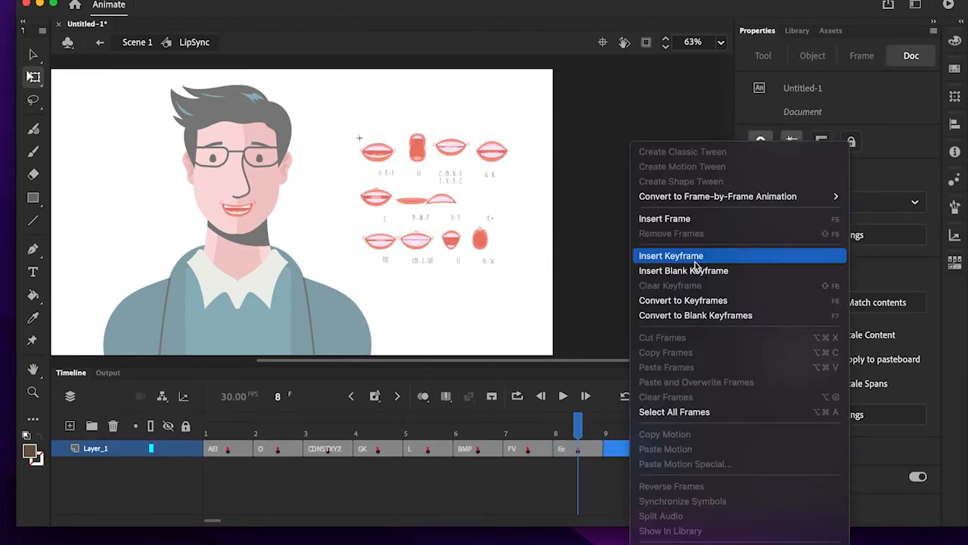
pyautogui.click(759, 255)
pyautogui.moveTo(380, 241)
pyautogui.mouseDown()
pyautogui.moveTo(237, 209)
pyautogui.moveTo(371, 239)
pyautogui.mouseUp()
# - Give frame 9 of the LipSync symbol the frame label TH
pyautogui.click(628, 449)
pyautogui.click(829, 182)
pyautogui.write('TH')
# - Insert a keyframe at frame 10 and move the CH-J-SH mouth onto the character's face in place of the TH mouth
pyautogui.rightClick(669, 446)
pyautogui.click(718, 248)
pyautogui.moveTo(416, 240); pyautogui.dragTo(237, 211)
pyautogui.click(340, 245)
# - Give frame 10 of the LipSync symbol the frame label CH J SH
pyautogui.click(678, 449)
pyautogui.click(837, 182)
pyautogui.write('CH J SH')
# - In a new keyframe at frame 11, swap the CH-J-SH mouth on the face for the U mouth and label the frame U
pyautogui.rightClick(528, 449)
pyautogui.click(573, 255)
pyautogui.click(528, 449)
pyautogui.click(837, 183)
pyautogui.write('U')
# - Insert a keyframe at frame 12 and swap the U mouth for the Q-W mouth on the face, at about X -312, Y 147
pyautogui.click(578, 450)
pyautogui.rightClick(585, 450)
pyautogui.click(638, 255)
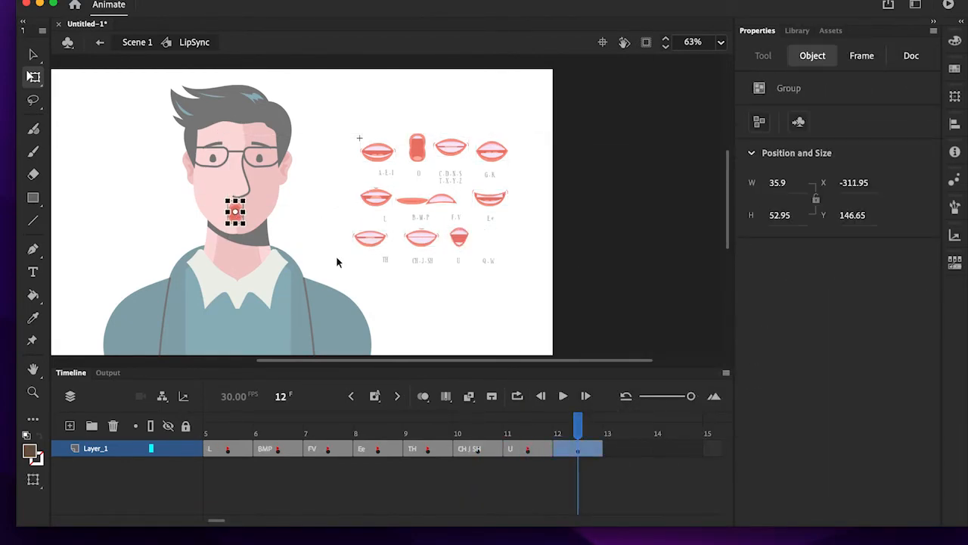
pyautogui.click(337, 262)
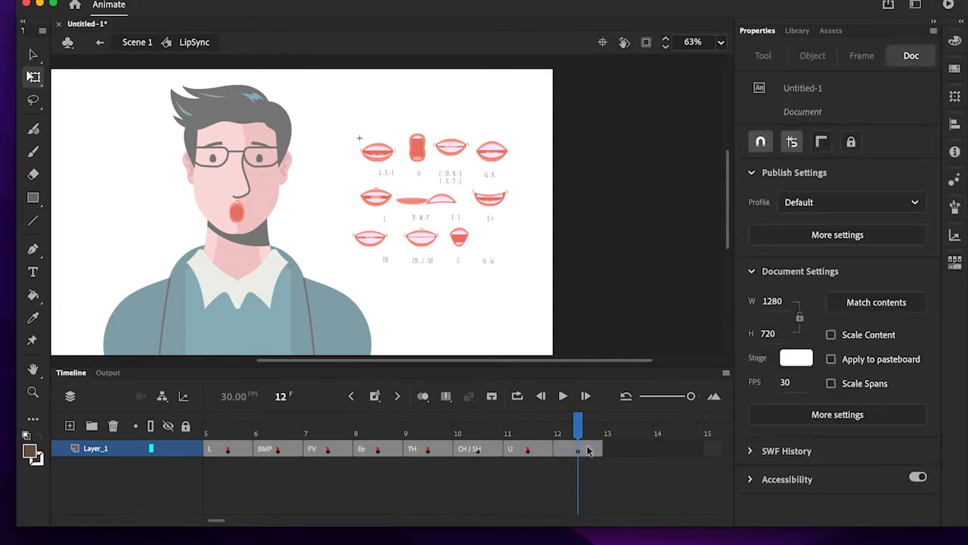
# - Give frame 12 of the LipSync symbol the frame label QW
pyautogui.click(590, 449)
pyautogui.click(837, 180)
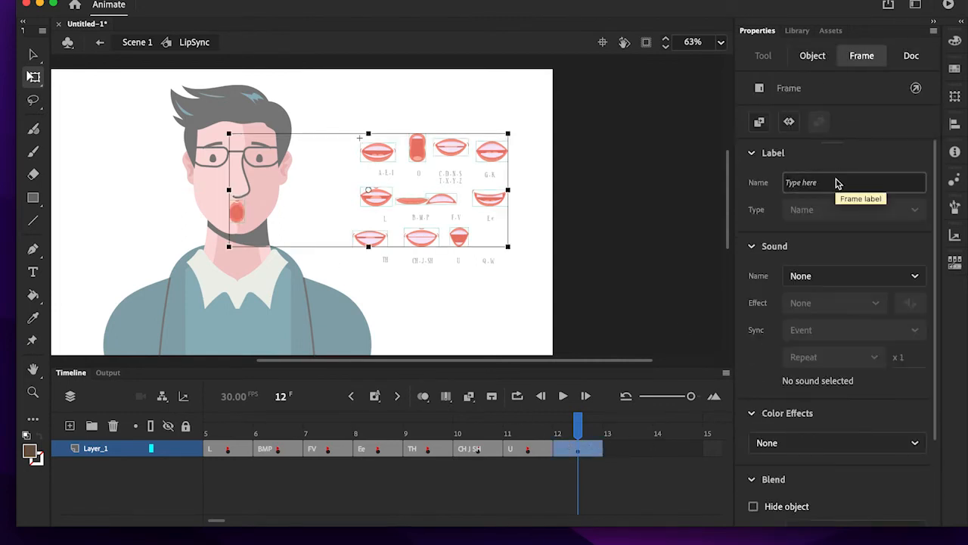
pyautogui.write('QW')
pyautogui.click(529, 221)
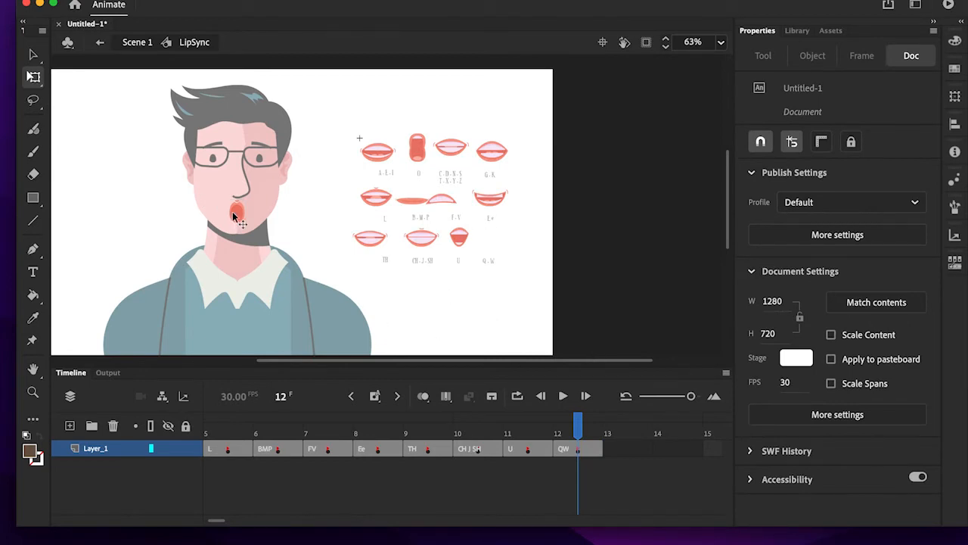
# - In frame 1 (AEI) of the LipSync symbol, delete all the spare mouths beside the character, keeping the one on the face
pyautogui.moveTo(568, 426); pyautogui.dragTo(230, 419)
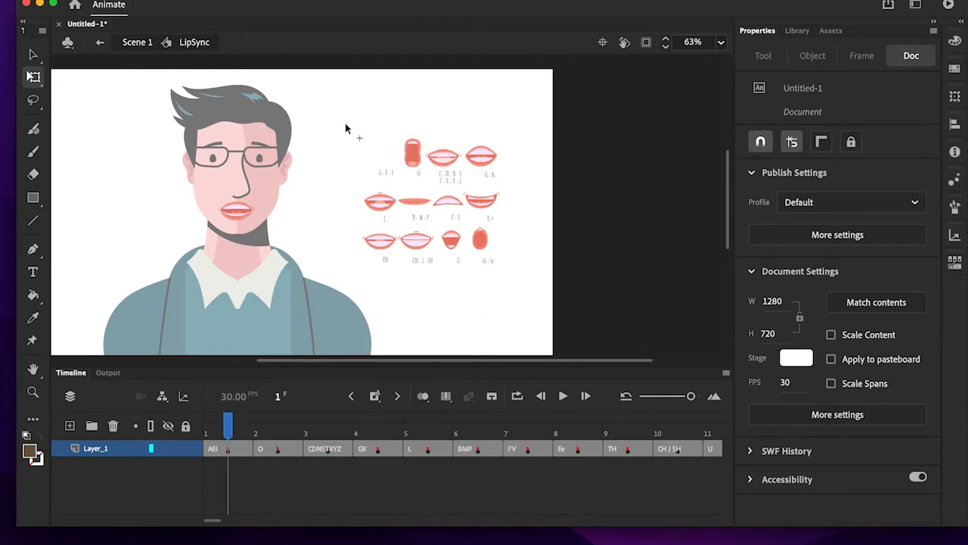
pyautogui.moveTo(346, 123); pyautogui.dragTo(533, 286)
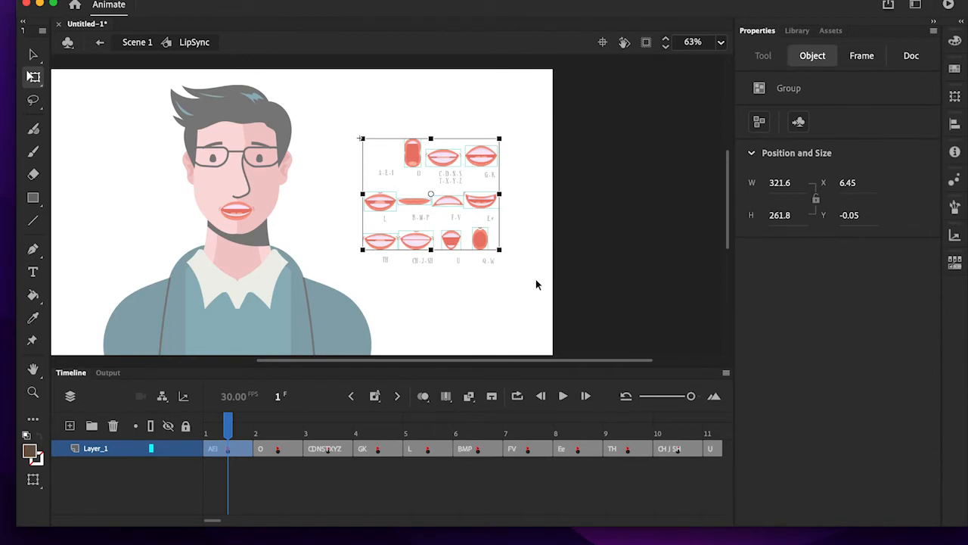
pyautogui.press('Delete')
pyautogui.moveTo(366, 158); pyautogui.dragTo(545, 322)
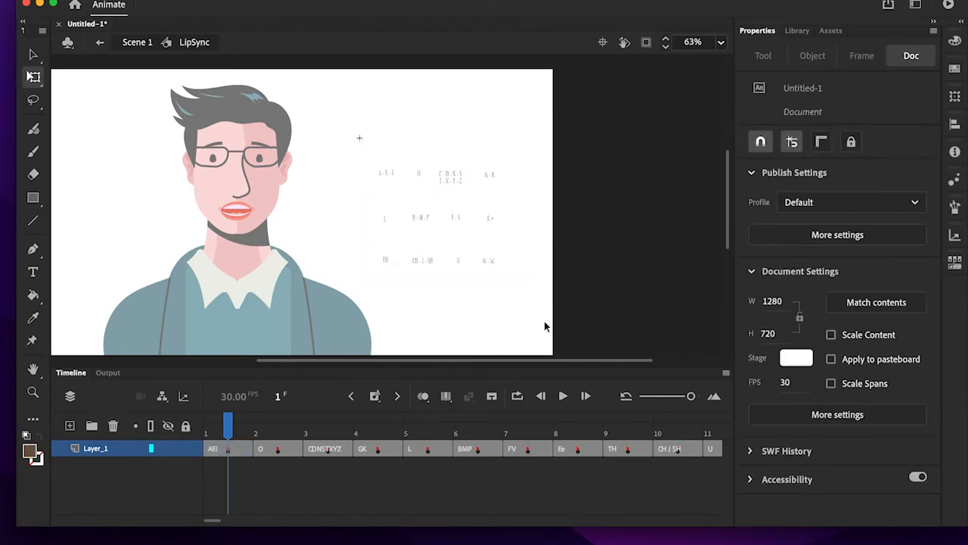
pyautogui.doubleClick(495, 270)
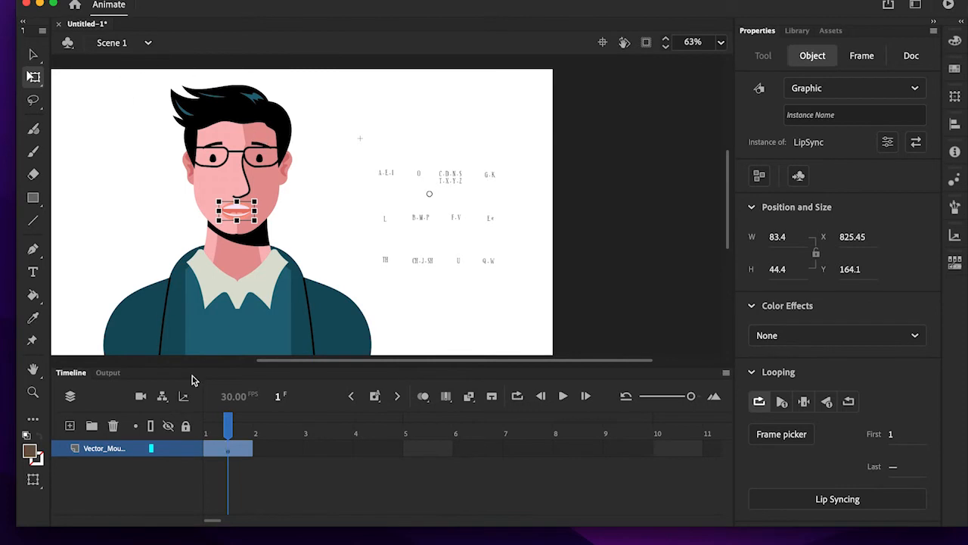
# - Within the LipSync symbol, delete the spare mouths beside the character from frames 2 (O) and 3 (CDNSTXYZ)
pyautogui.doubleClick(243, 212)
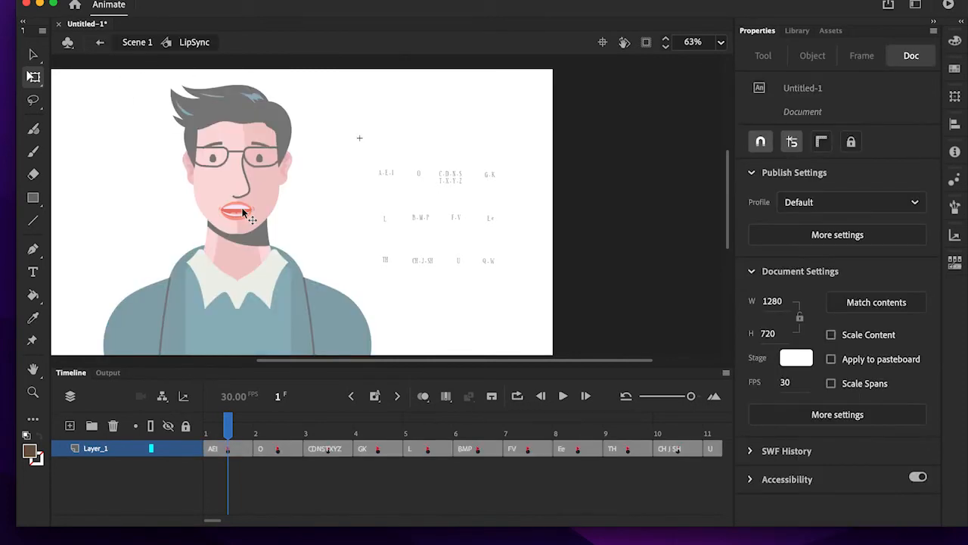
pyautogui.click(255, 434)
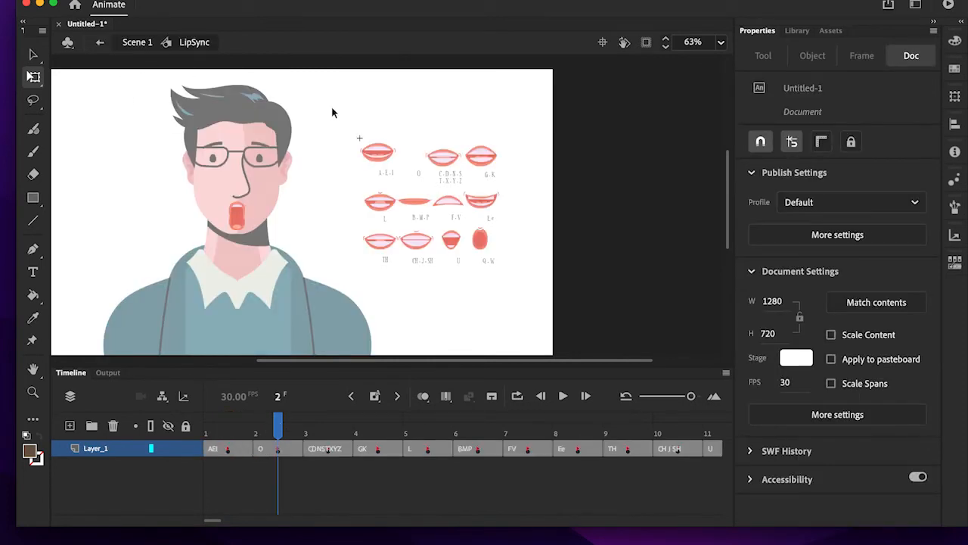
pyautogui.moveTo(345, 117); pyautogui.dragTo(532, 266)
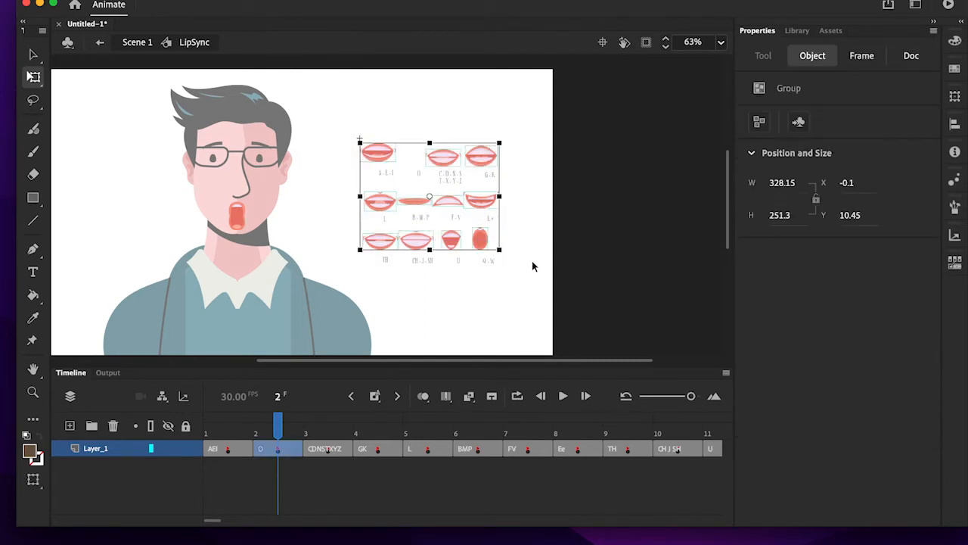
pyautogui.press('Delete')
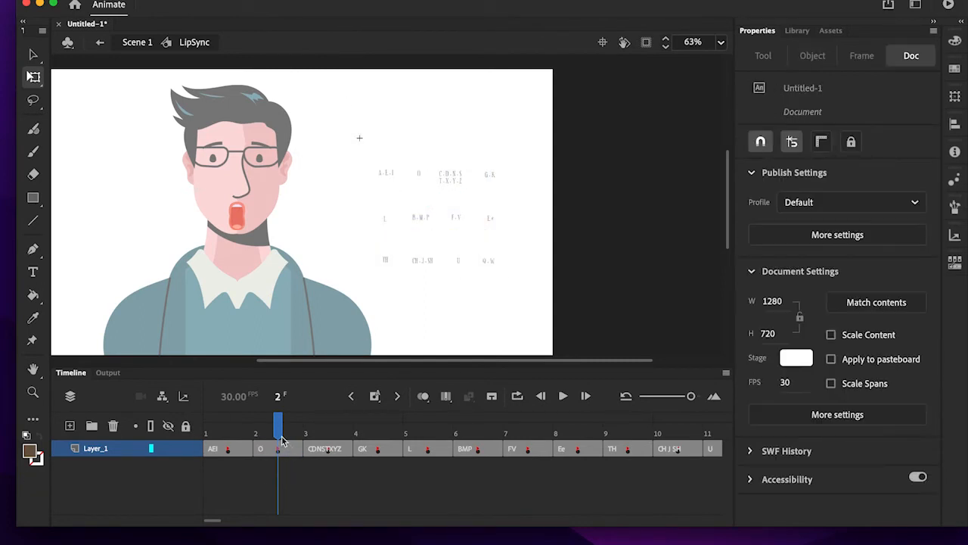
pyautogui.moveTo(278, 428); pyautogui.dragTo(318, 432)
pyautogui.moveTo(344, 121); pyautogui.dragTo(548, 264)
pyautogui.press('Delete')
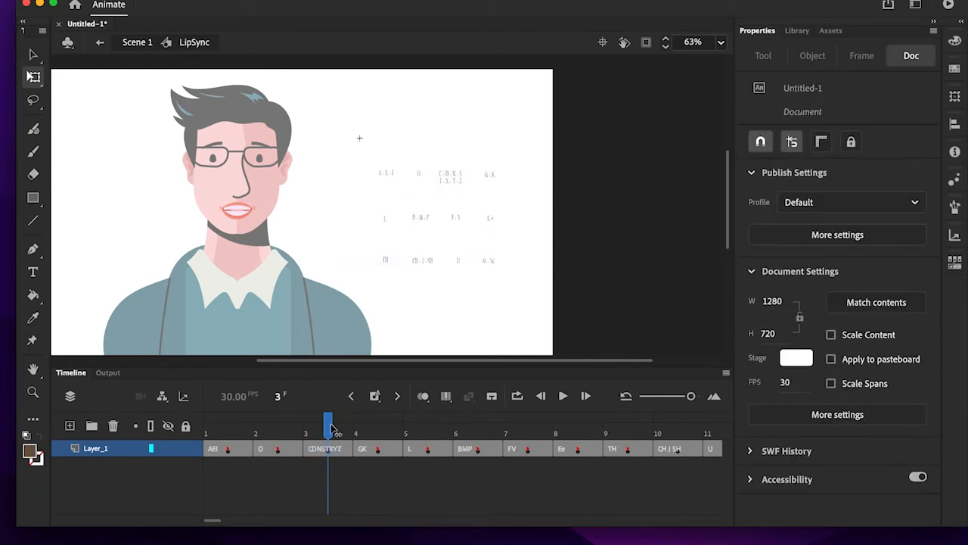
# - Delete the spare mouths beside the character from frames 4 (GK) and 5 (L), leaving only the face mouths
pyautogui.moveTo(336, 430); pyautogui.dragTo(382, 431)
pyautogui.moveTo(338, 93); pyautogui.dragTo(517, 282)
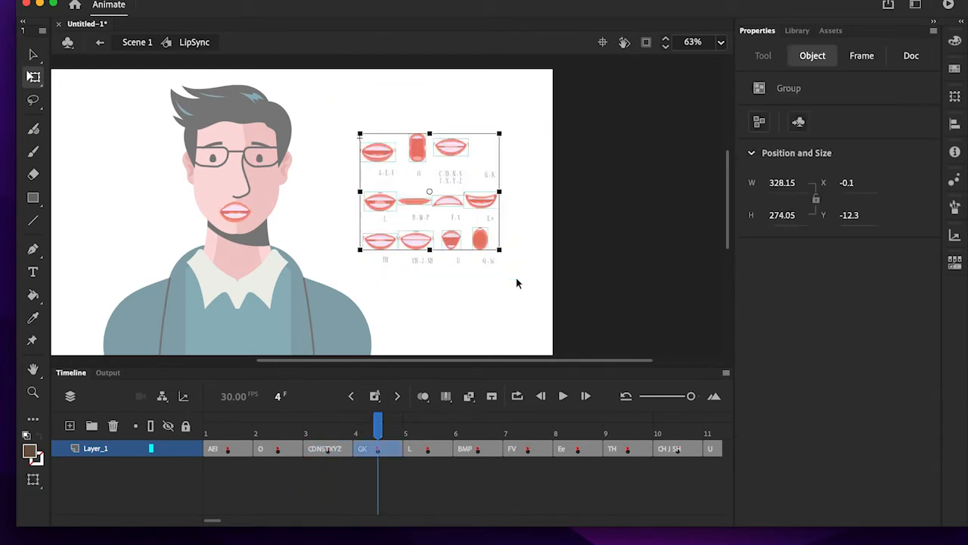
pyautogui.press('Delete')
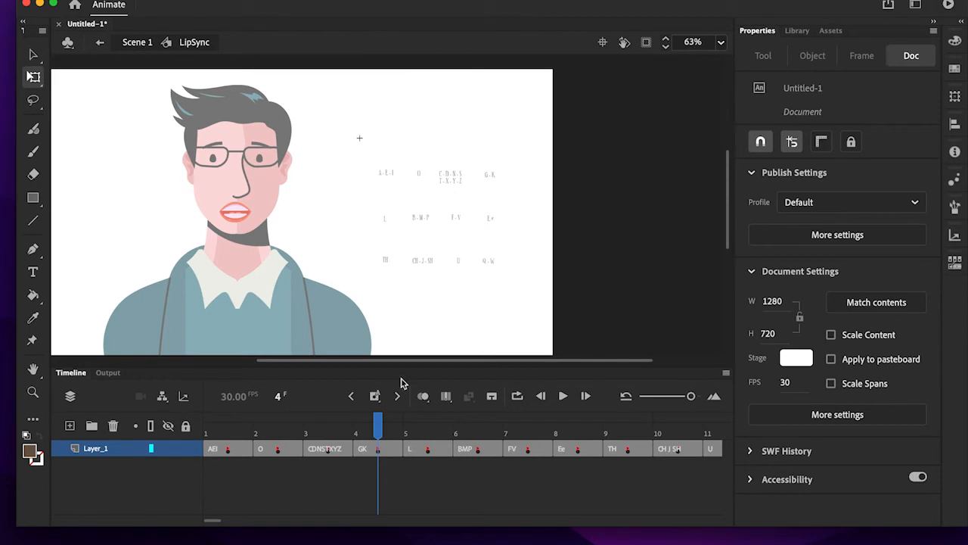
pyautogui.click(420, 428)
pyautogui.moveTo(353, 133); pyautogui.dragTo(529, 299)
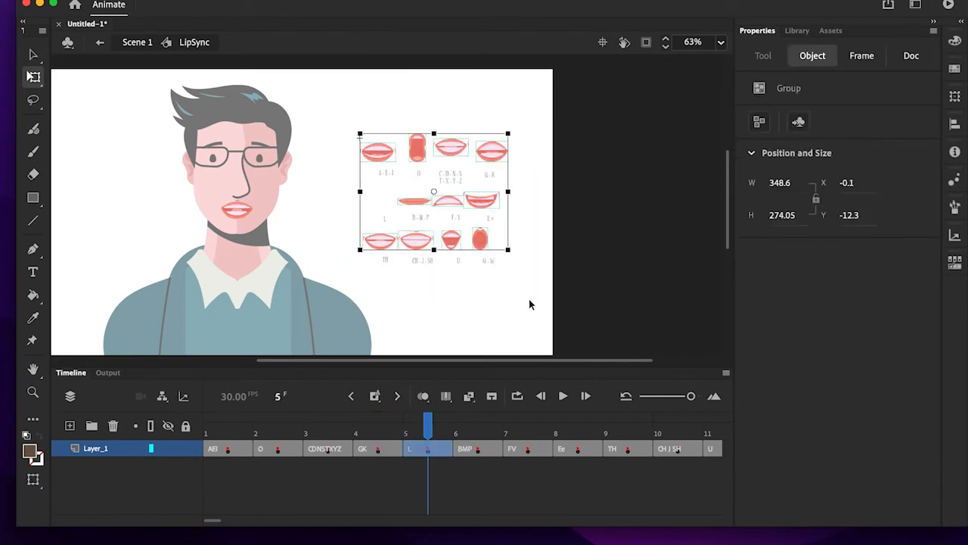
pyautogui.press('Delete')
# - Delete the spare mouths beside the character from frames 6 (BMP) and 7 (FV), leaving only the face mouths
pyautogui.click(475, 428)
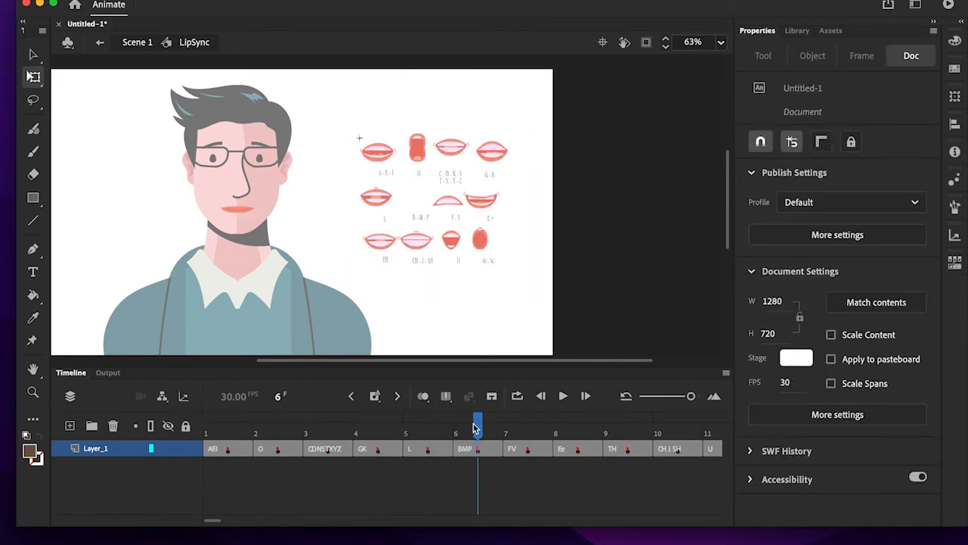
pyautogui.moveTo(355, 133); pyautogui.dragTo(523, 292)
pyautogui.press('Delete')
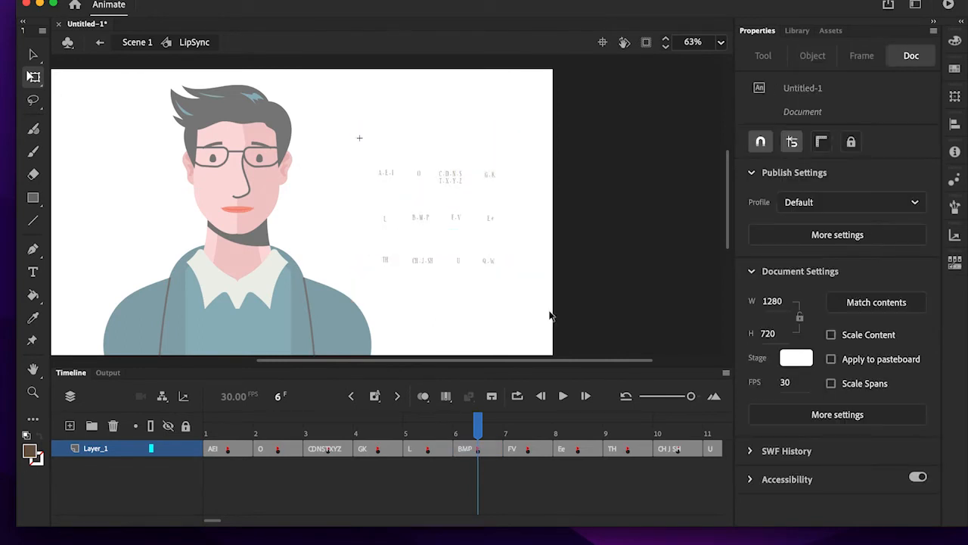
pyautogui.click(524, 425)
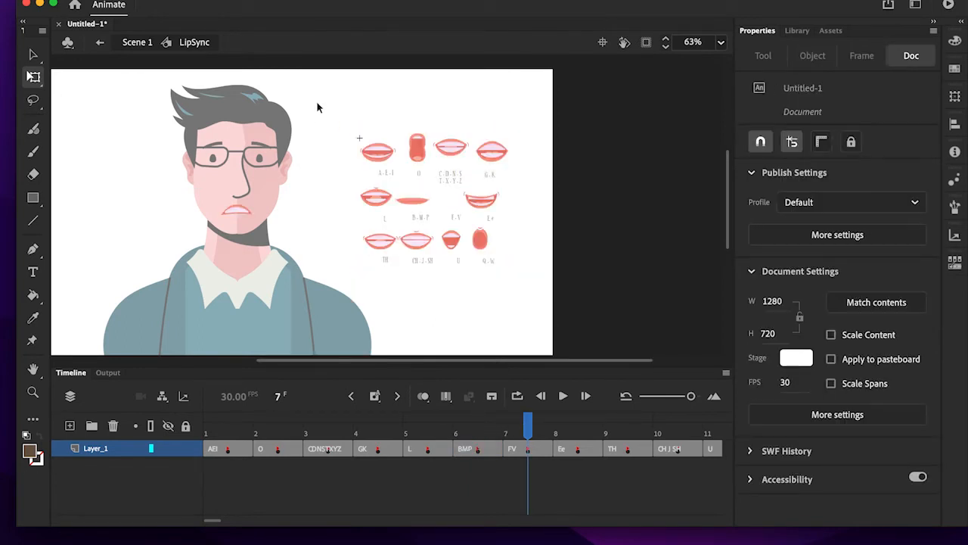
pyautogui.moveTo(337, 133); pyautogui.dragTo(522, 269)
pyautogui.press('Delete')
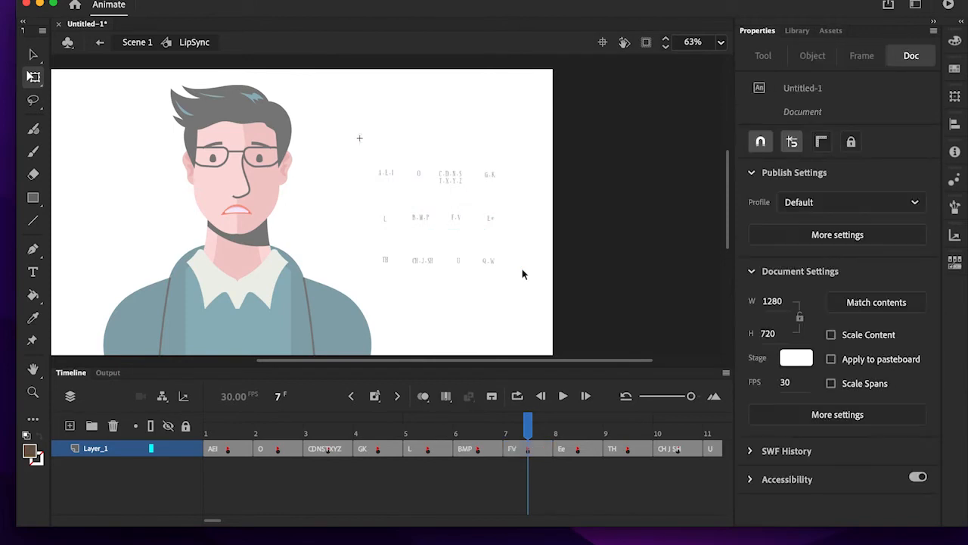
# - Delete the spare mouths beside the character from frames 8 (Ee) and 9 (TH), leaving only the face mouths
pyautogui.click(588, 424)
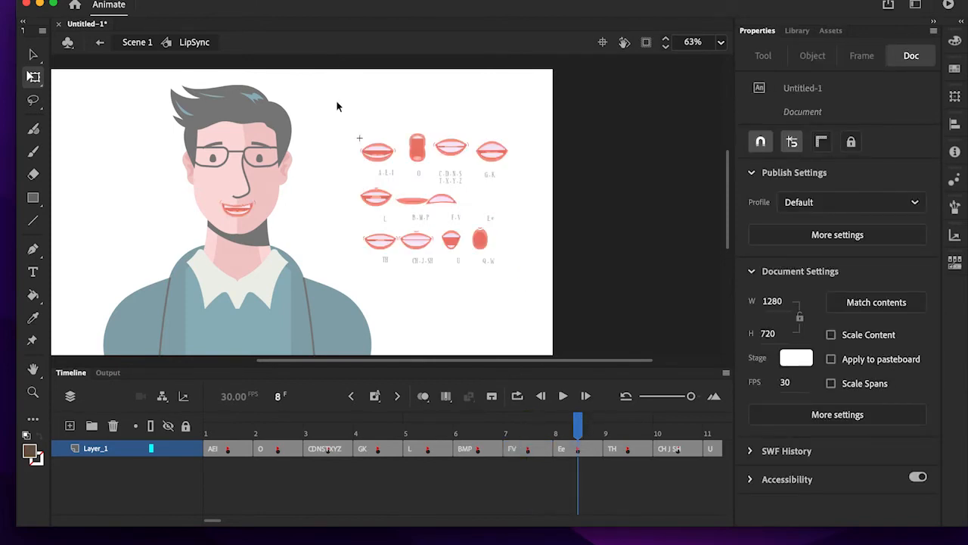
pyautogui.moveTo(338, 106); pyautogui.dragTo(534, 276)
pyautogui.press('Delete')
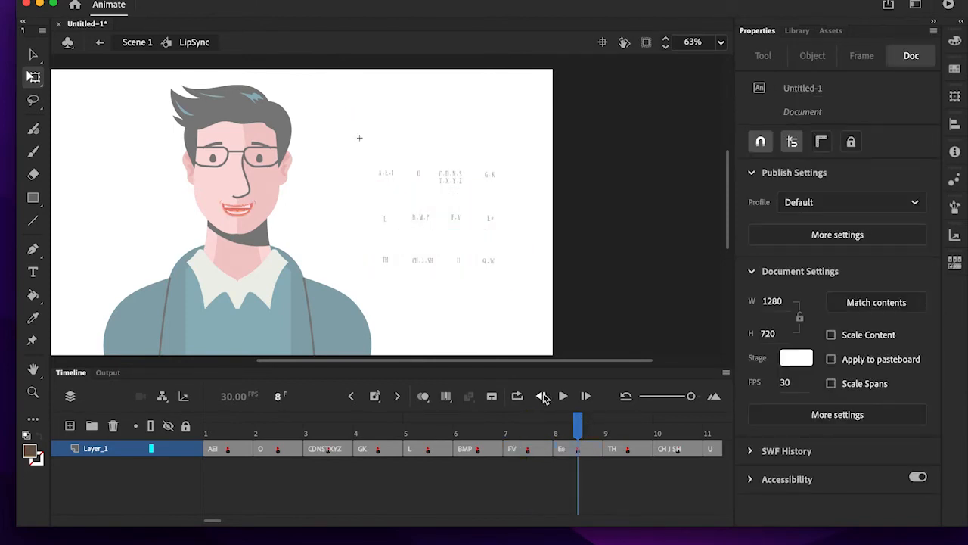
pyautogui.click(627, 424)
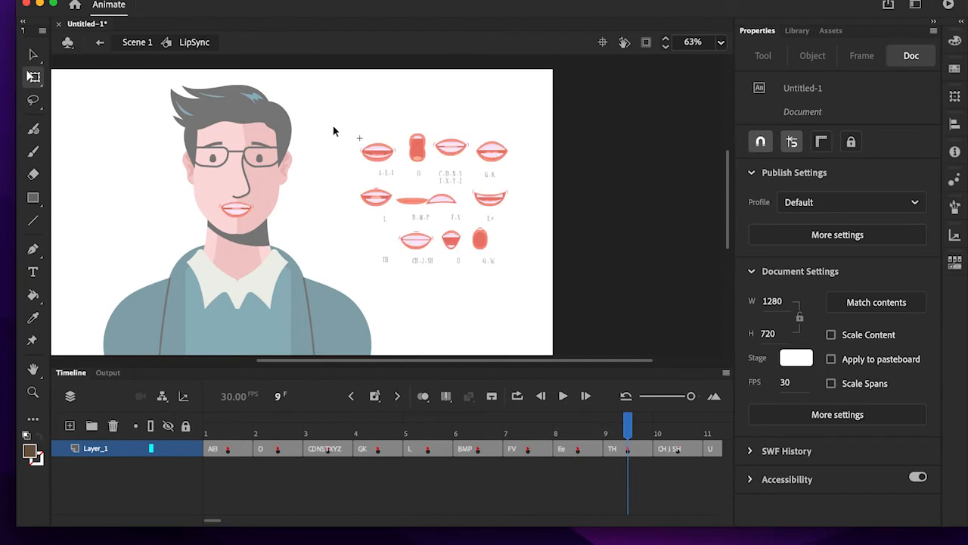
pyautogui.moveTo(335, 132); pyautogui.dragTo(536, 260)
pyautogui.press('Delete')
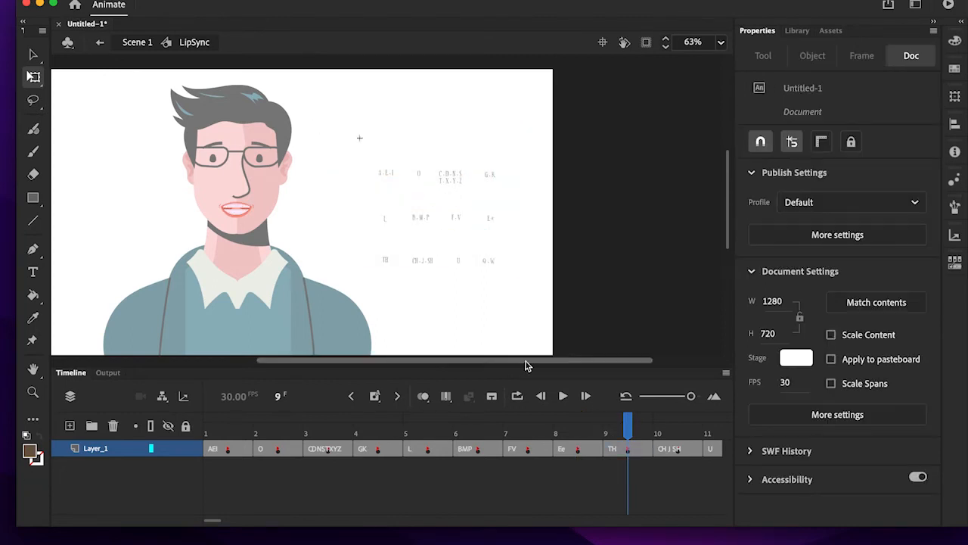
# - Delete the spare mouths beside the character from frame 10 (CH J SH), keeping the mouth on the face
pyautogui.click(668, 430)
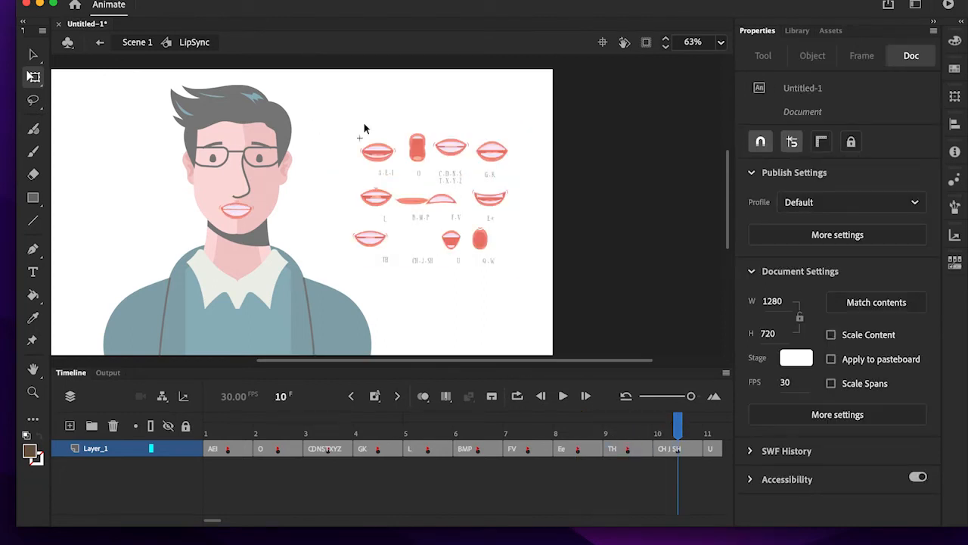
pyautogui.moveTo(337, 130); pyautogui.dragTo(542, 284)
pyautogui.press('Delete')
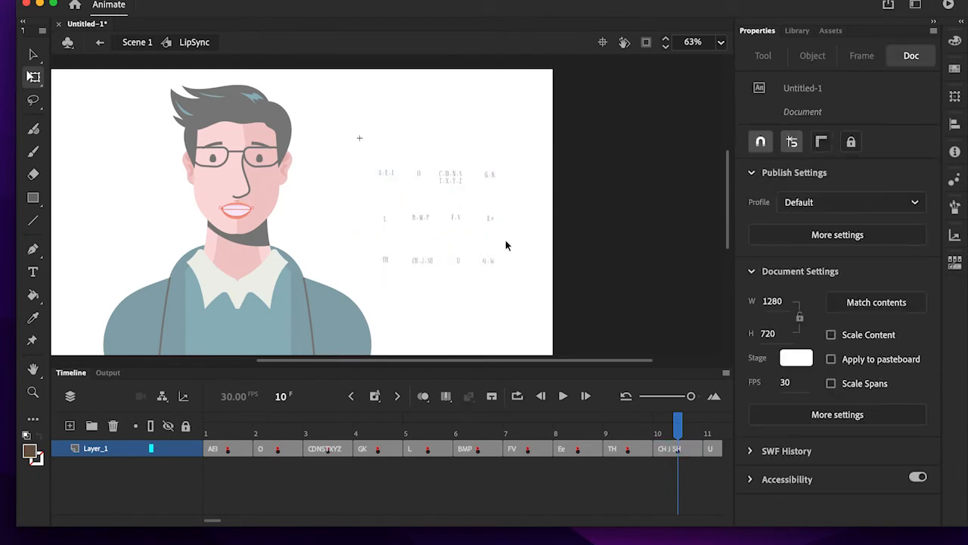
# - Delete the spare mouths beside the character from frames 11 (U) and 12 (QW), leaving only the face mouths
pyautogui.click(720, 428)
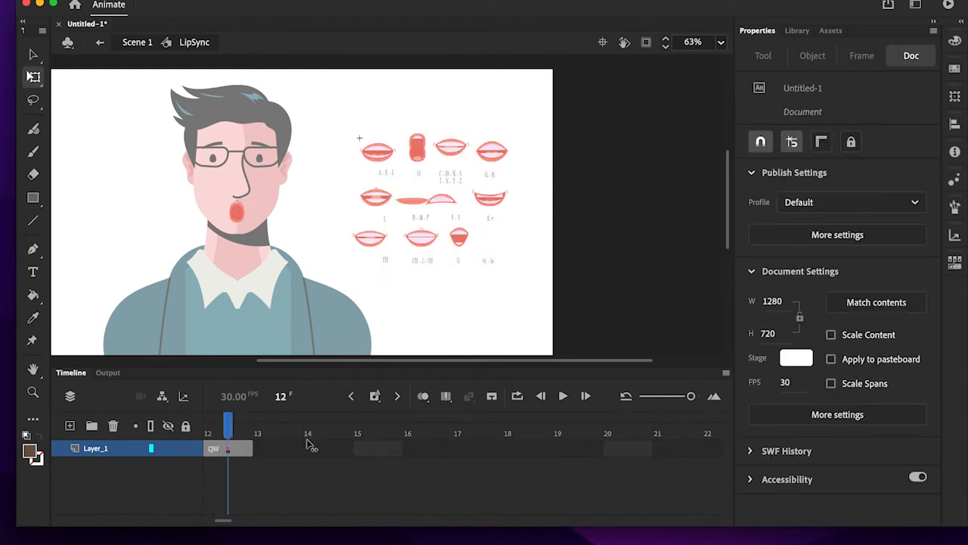
pyautogui.moveTo(245, 435); pyautogui.dragTo(689, 445)
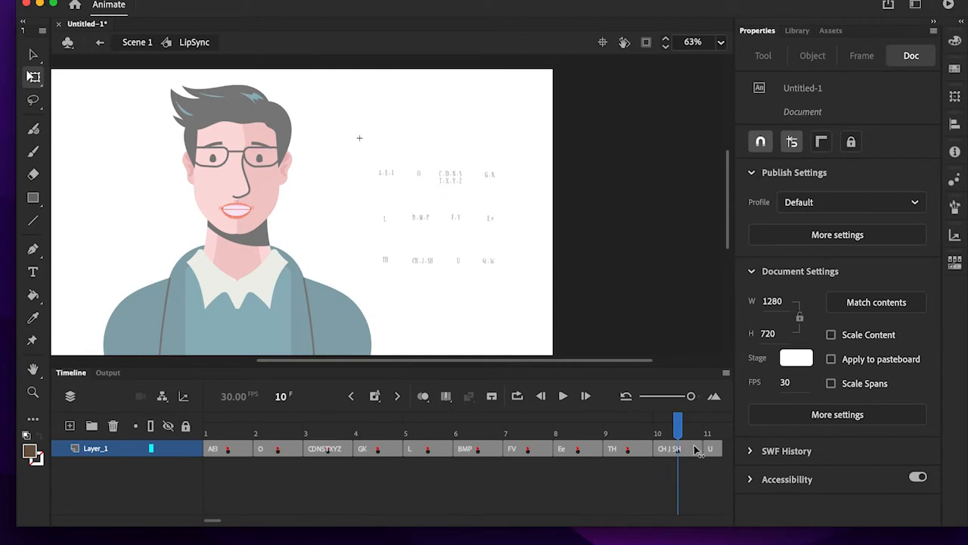
pyautogui.click(728, 450)
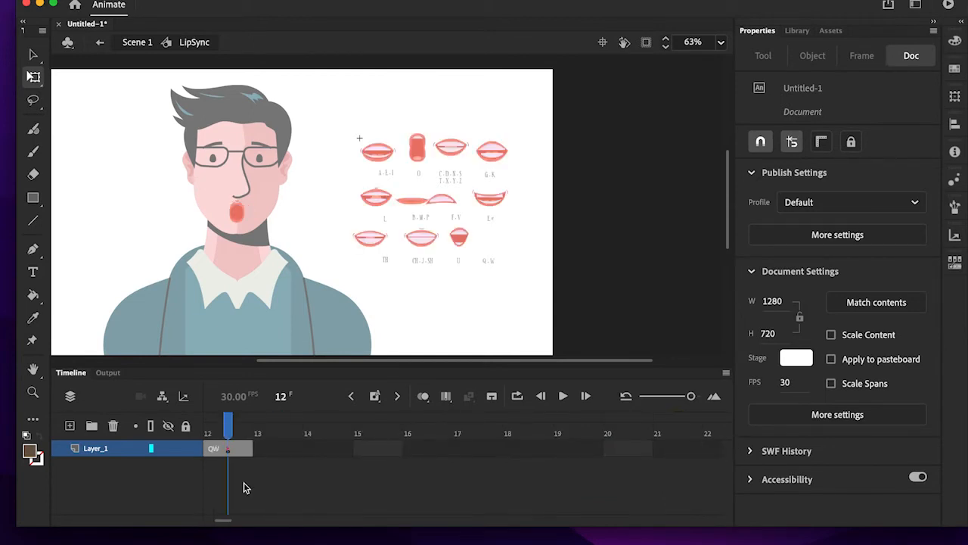
pyautogui.moveTo(689, 396); pyautogui.dragTo(675, 403)
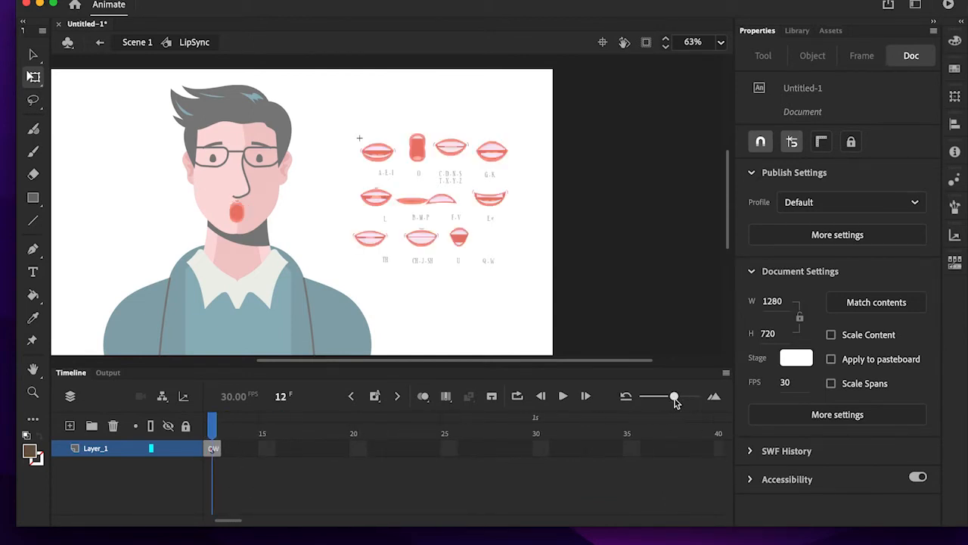
pyautogui.click(309, 519)
pyautogui.hscroll(-10, 313, 498)
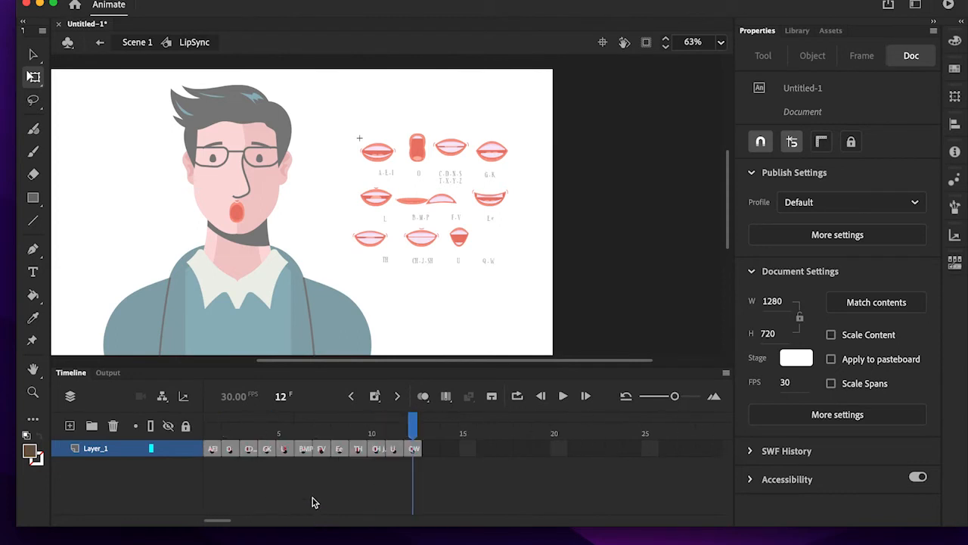
pyautogui.moveTo(412, 424)
pyautogui.mouseDown()
pyautogui.moveTo(375, 426)
pyautogui.moveTo(395, 426)
pyautogui.mouseUp()
pyautogui.moveTo(342, 118); pyautogui.dragTo(555, 284)
pyautogui.press('Delete')
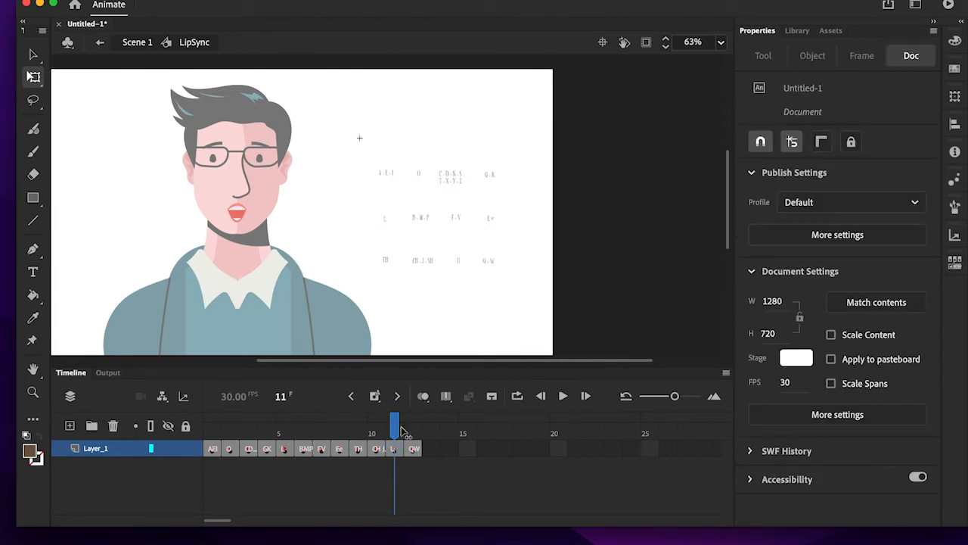
pyautogui.moveTo(401, 429); pyautogui.dragTo(411, 423)
pyautogui.moveTo(332, 119); pyautogui.dragTo(529, 265)
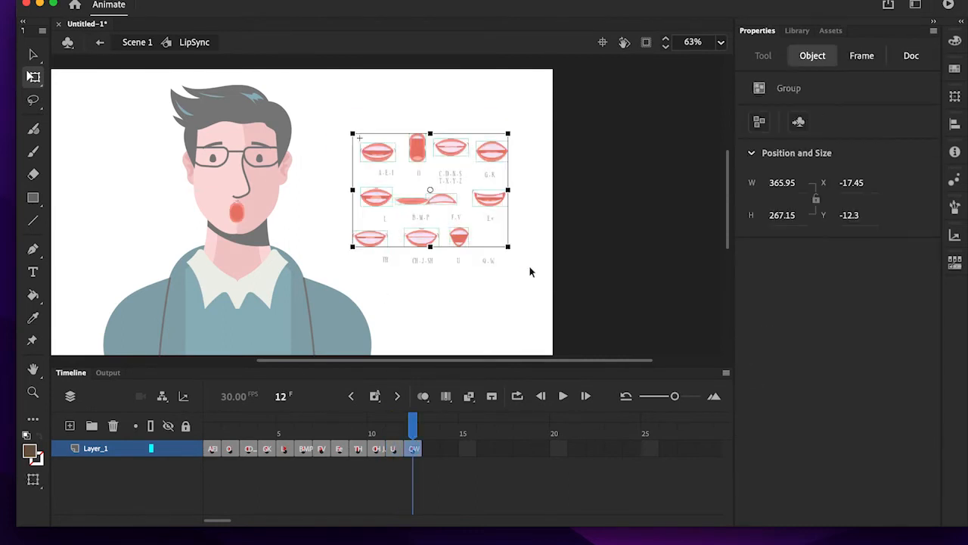
pyautogui.press('Delete')
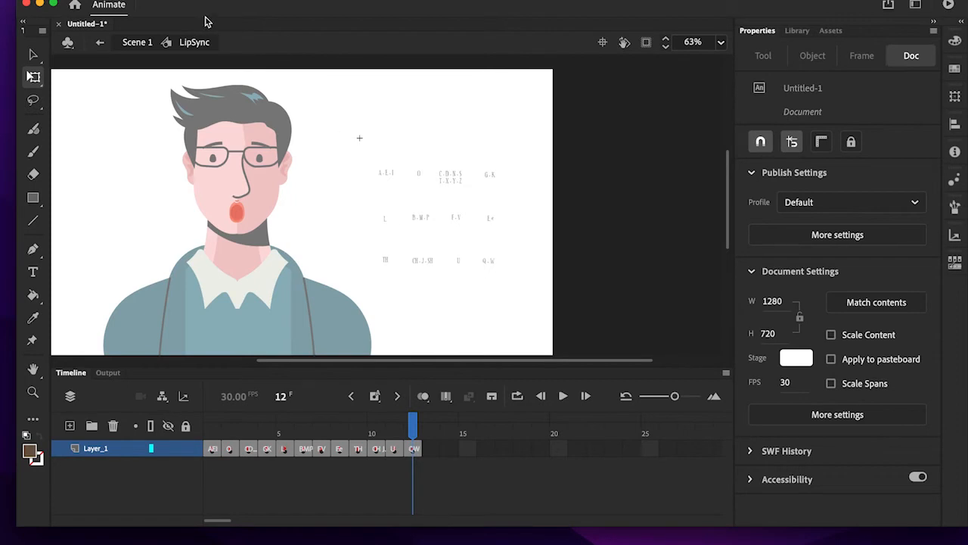
# - Return to Scene 1 and delete all the mouth-shape text labels beside the character
pyautogui.click(136, 43)
pyautogui.click(347, 150)
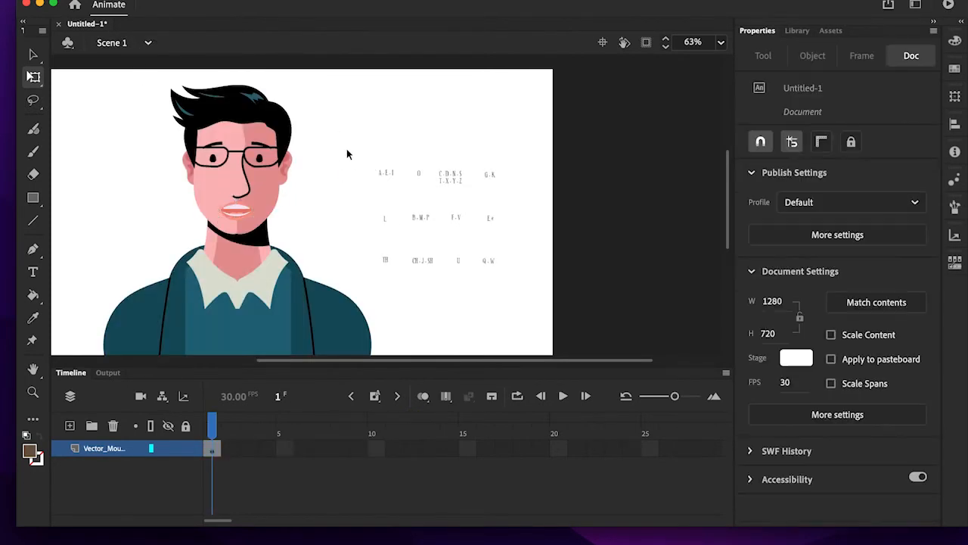
pyautogui.moveTo(344, 137); pyautogui.dragTo(572, 279)
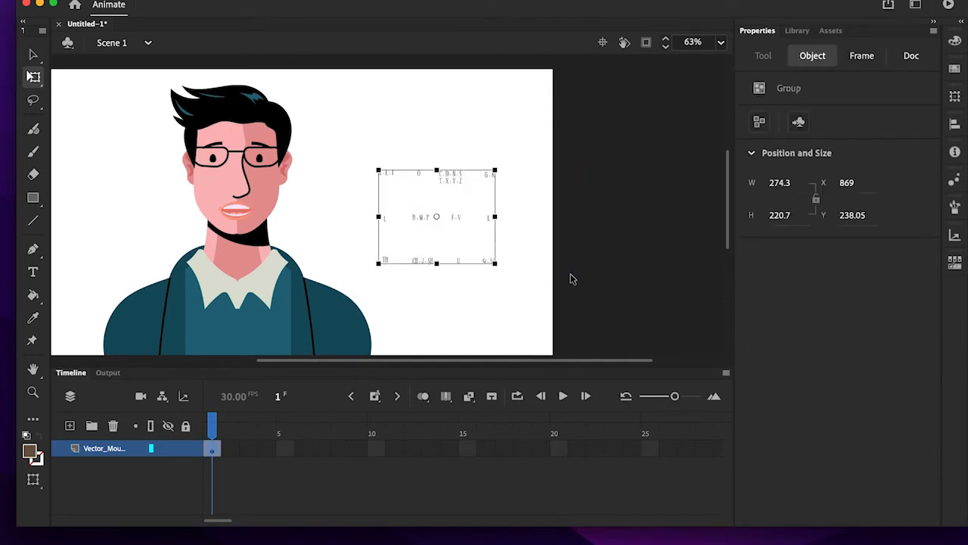
pyautogui.press('Delete')
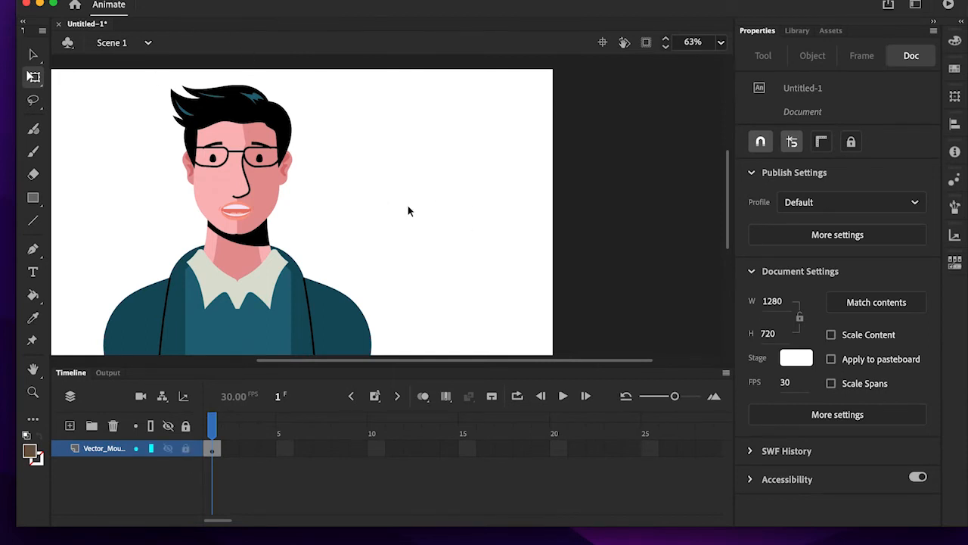
# - Open Lip Syncing for the character's mouth and assign Neutral to 6 BMP, Ah to 1 AEI, D to 3 CDNSTXYZ and Ee to 8 Ee
pyautogui.click(233, 209)
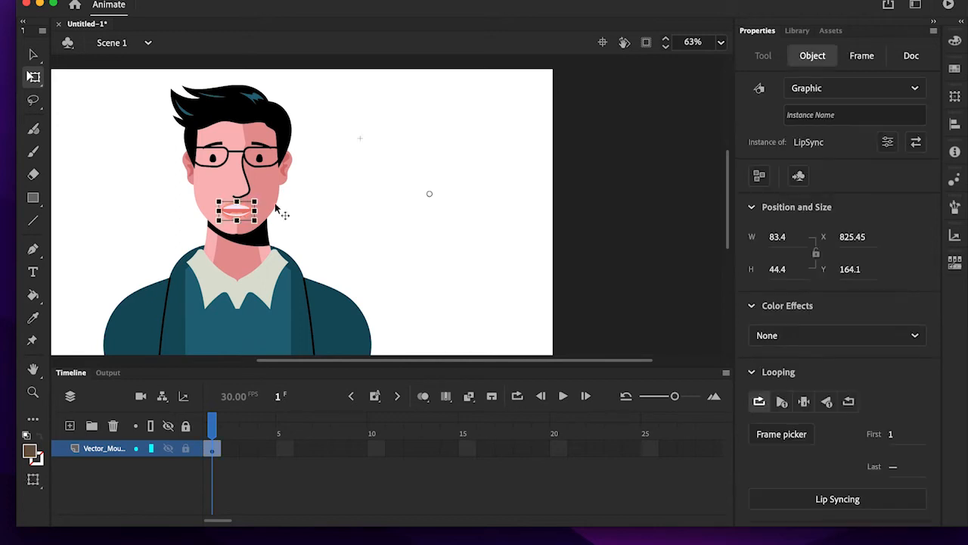
pyautogui.click(855, 501)
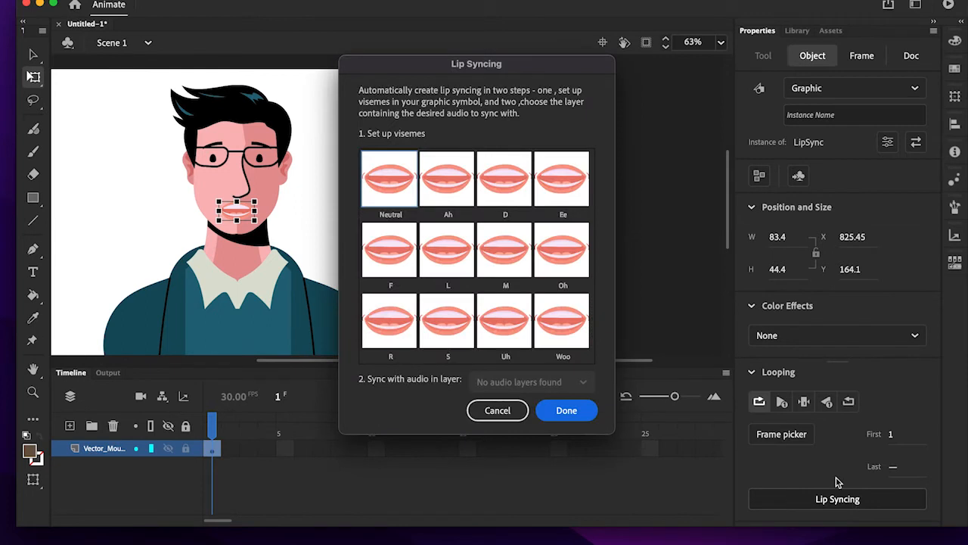
pyautogui.click(388, 183)
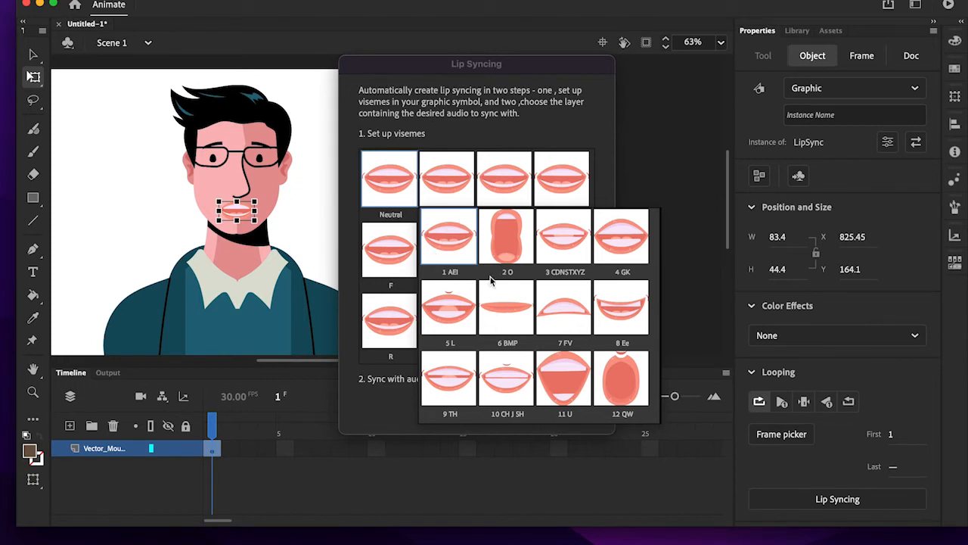
pyautogui.click(512, 310)
pyautogui.click(441, 194)
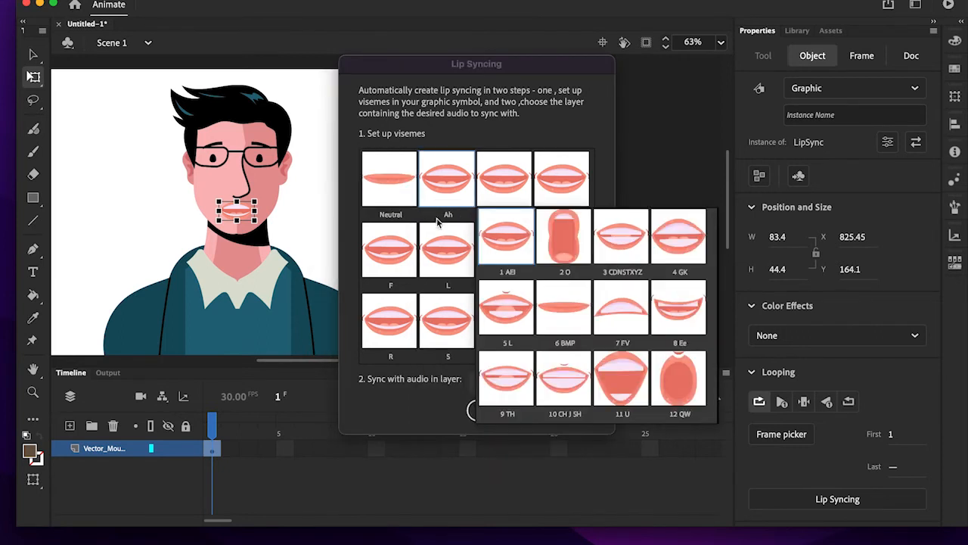
pyautogui.click(519, 239)
pyautogui.click(499, 167)
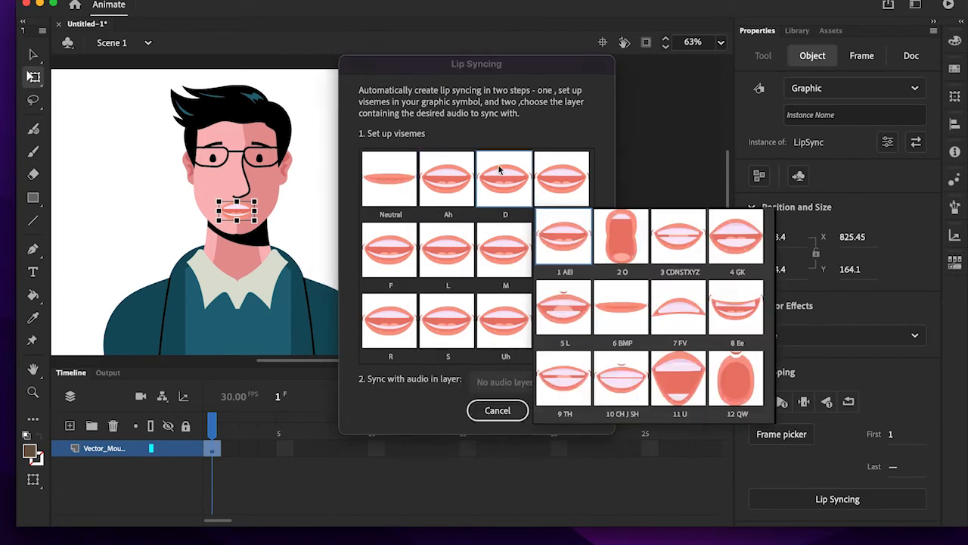
pyautogui.click(683, 247)
pyautogui.click(564, 176)
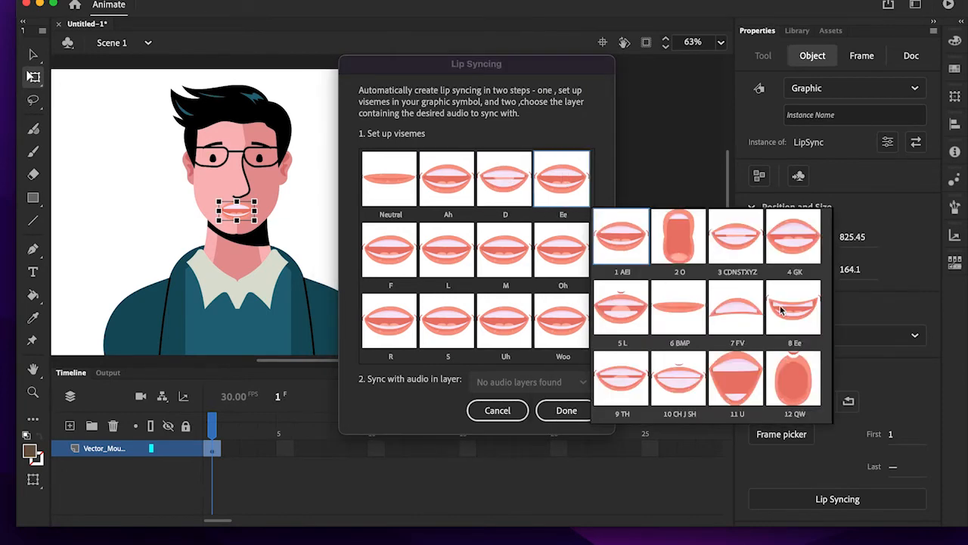
pyautogui.click(783, 310)
# - Assign the visemes F to 7 FV, L to 5 L, M to 6 BMP and Oh to 2 O
pyautogui.click(398, 249)
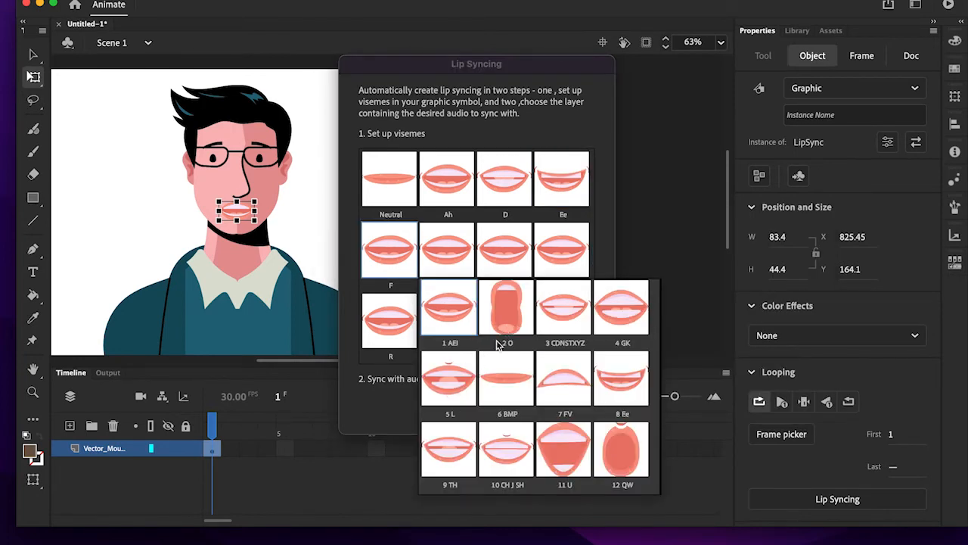
pyautogui.click(564, 379)
pyautogui.click(458, 255)
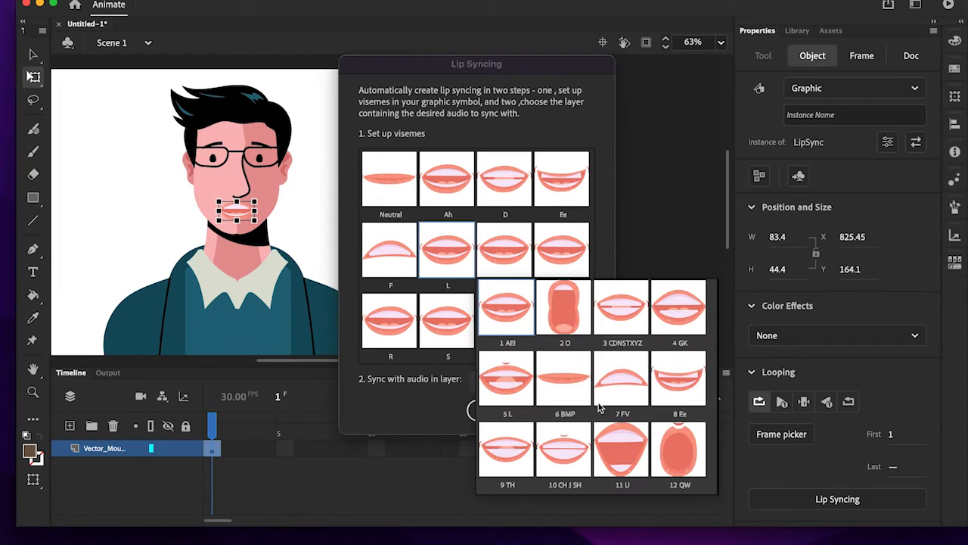
pyautogui.click(519, 390)
pyautogui.click(511, 241)
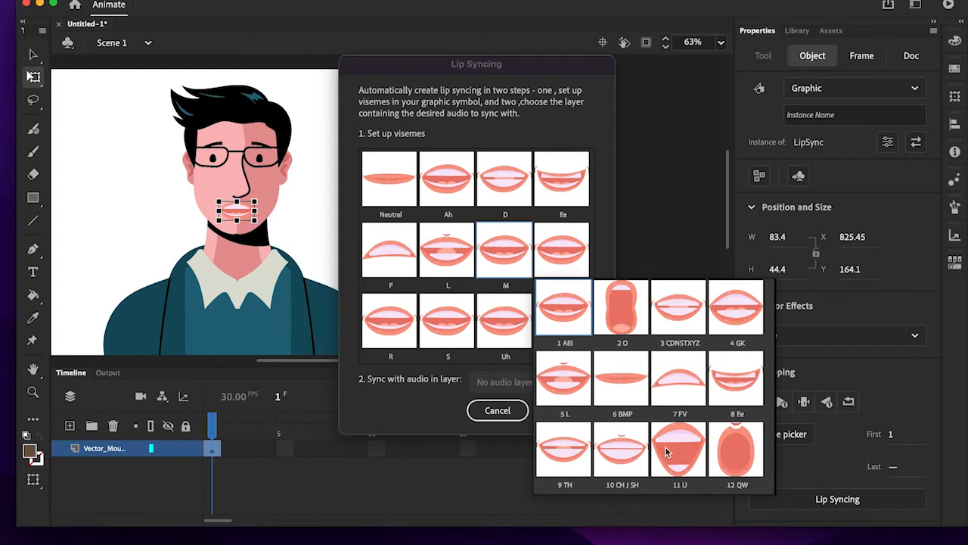
pyautogui.click(620, 388)
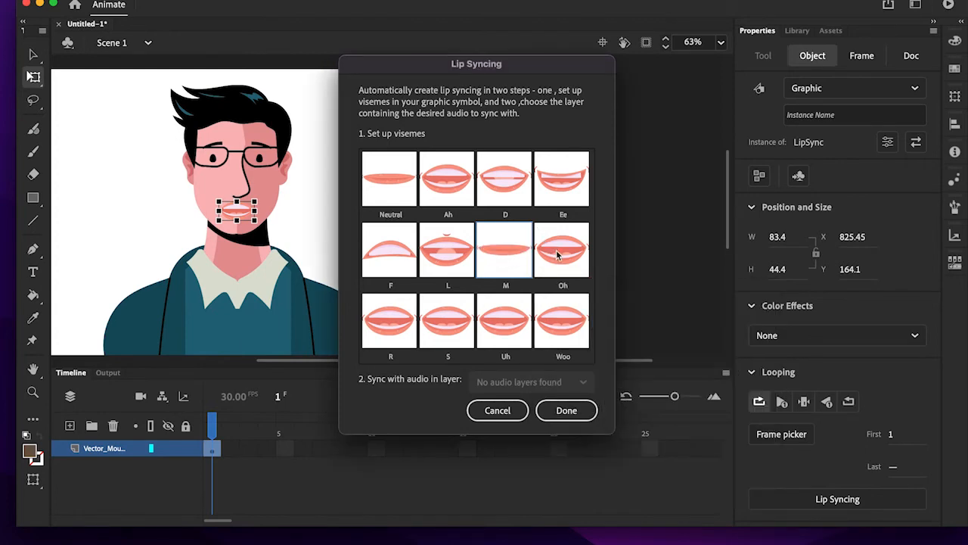
pyautogui.click(557, 255)
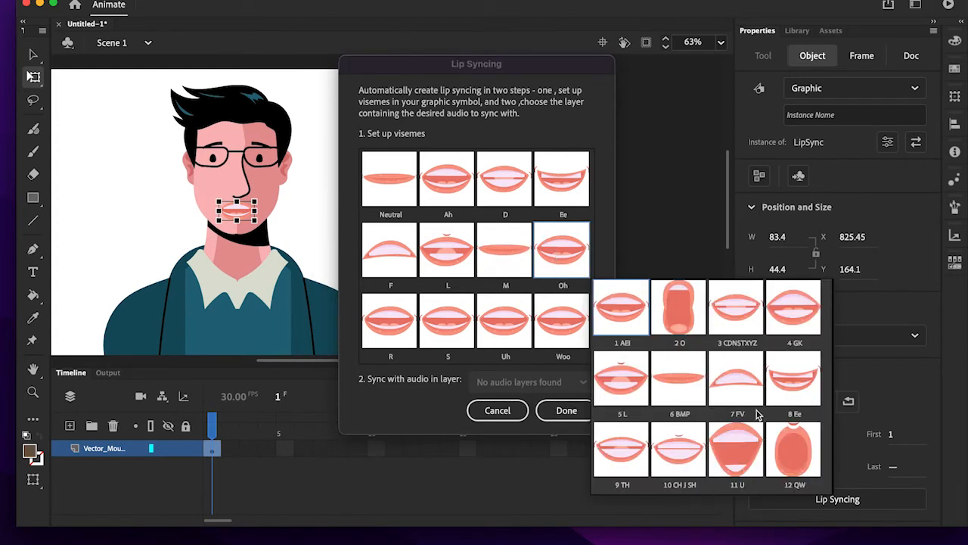
pyautogui.click(678, 321)
# - Assign the visemes R to 6 BMP, S to 3 CDNSTXYZ, Uh to 11 U and Woo to 12 QW, and finish the lip-sync setup
pyautogui.click(390, 316)
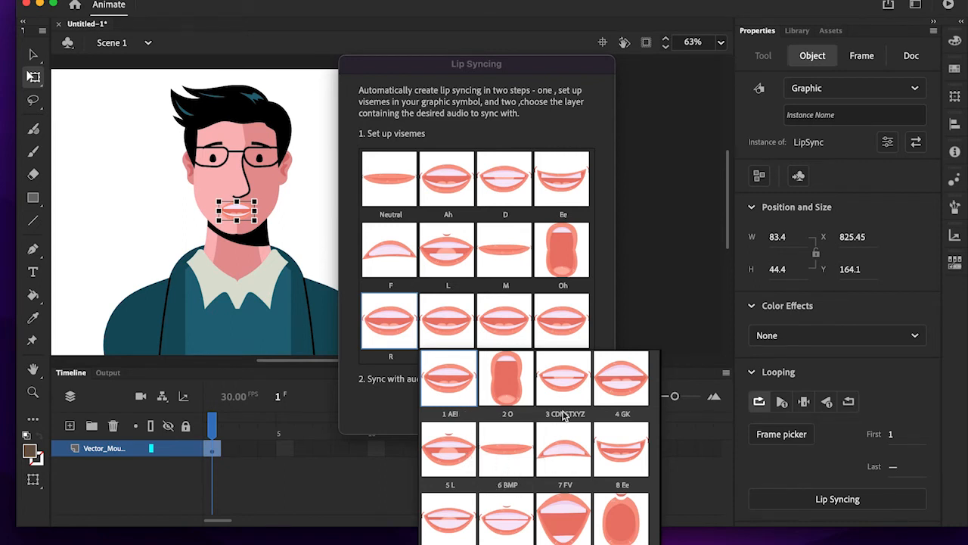
pyautogui.click(525, 469)
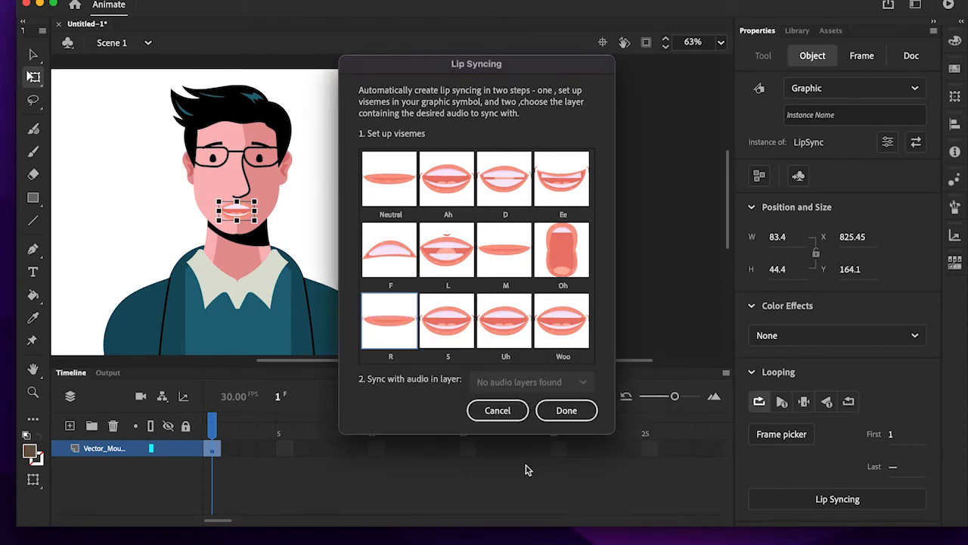
pyautogui.click(451, 329)
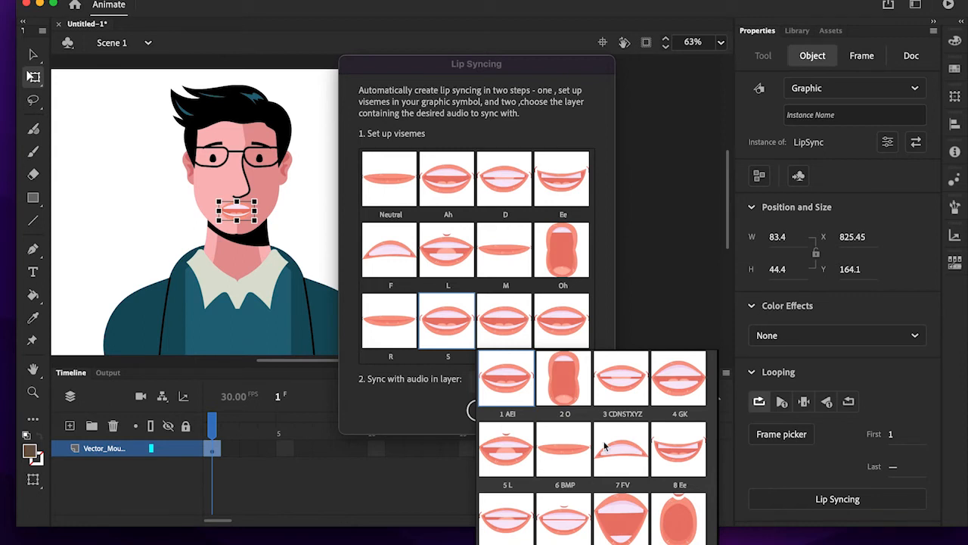
pyautogui.click(621, 391)
pyautogui.click(493, 318)
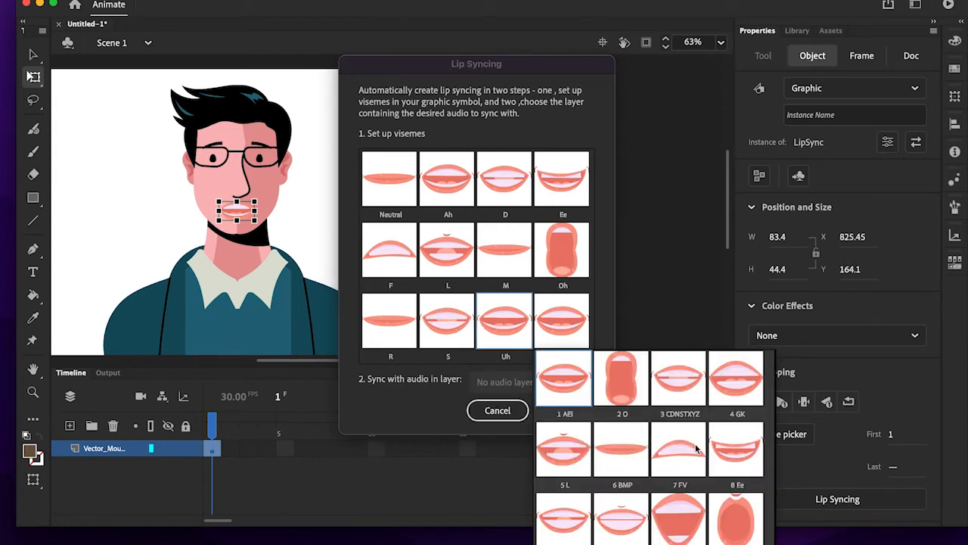
pyautogui.click(672, 519)
pyautogui.click(560, 320)
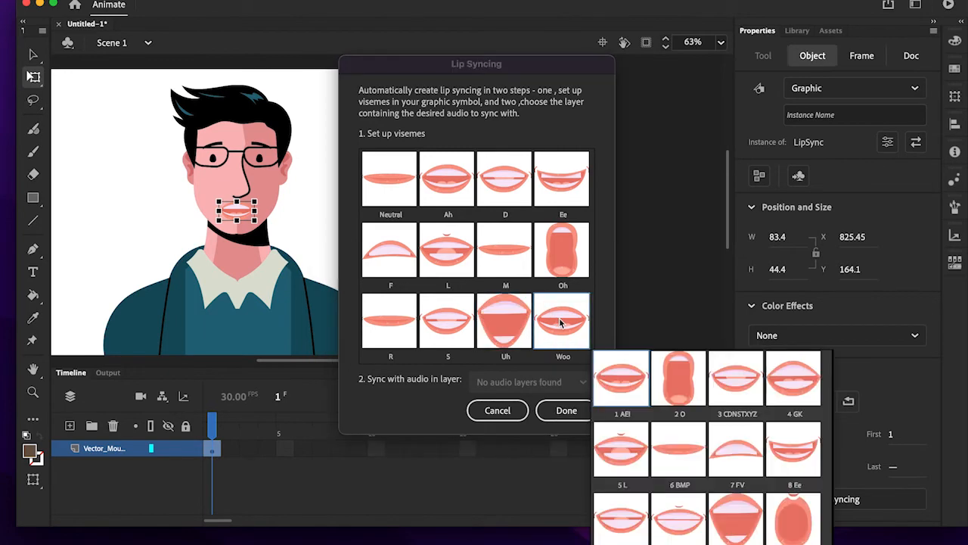
pyautogui.click(806, 522)
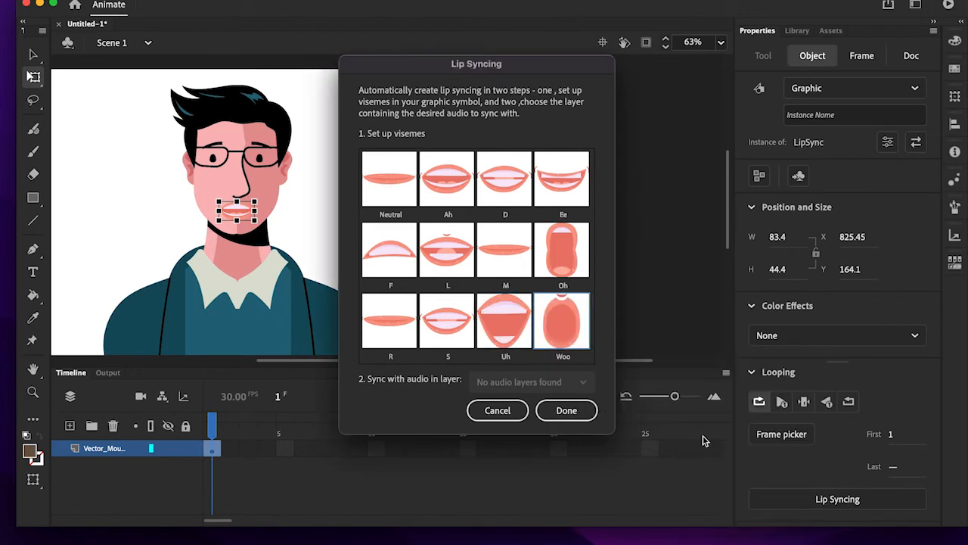
pyautogui.click(583, 410)
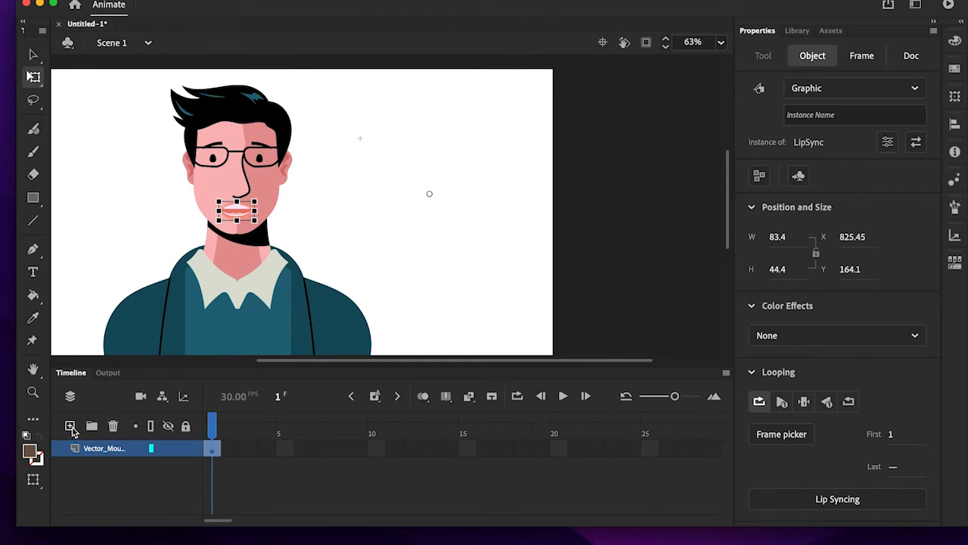
# - Deselect the mouth and add a new layer above the character's layer
pyautogui.hscroll(10, 510, 453)
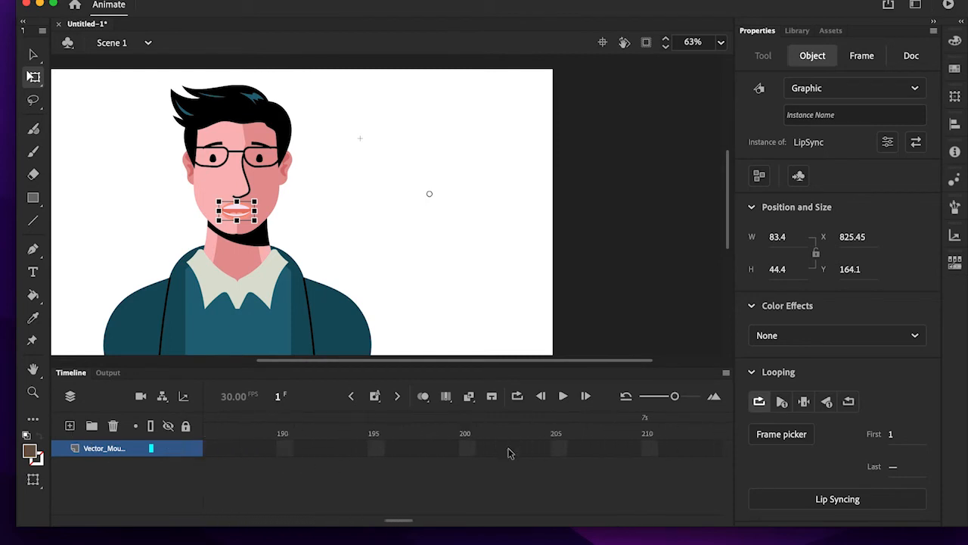
pyautogui.hscroll(15, 510, 452)
pyautogui.hscroll(-20, 508, 451)
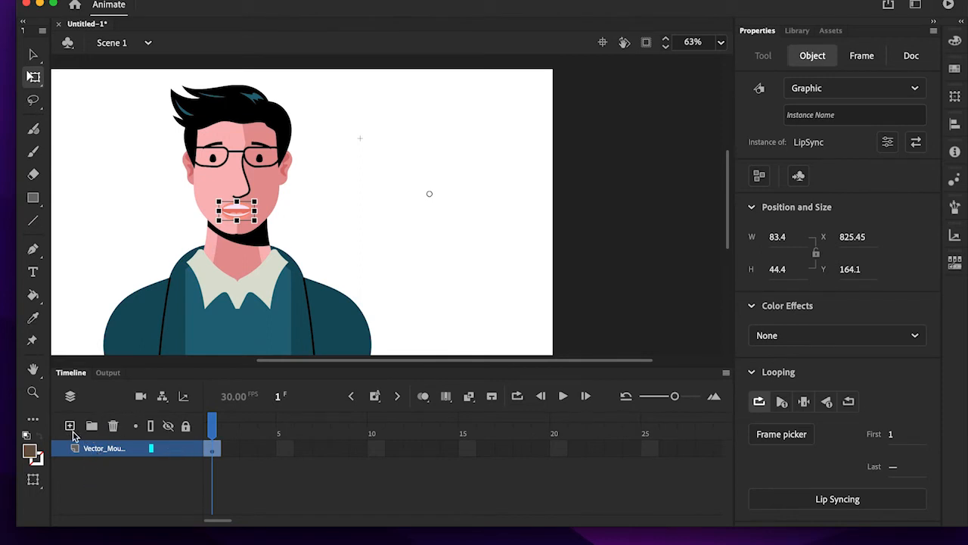
pyautogui.click(445, 239)
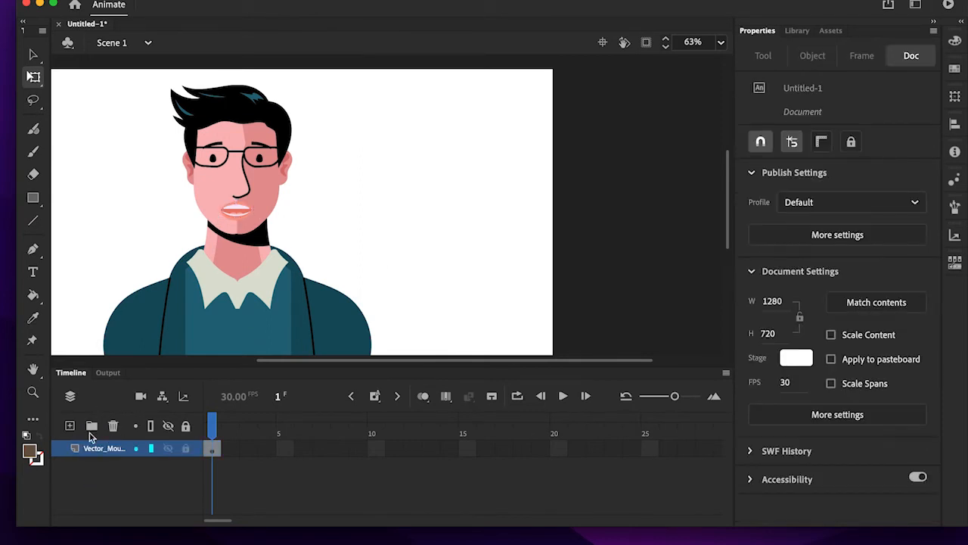
pyautogui.click(70, 427)
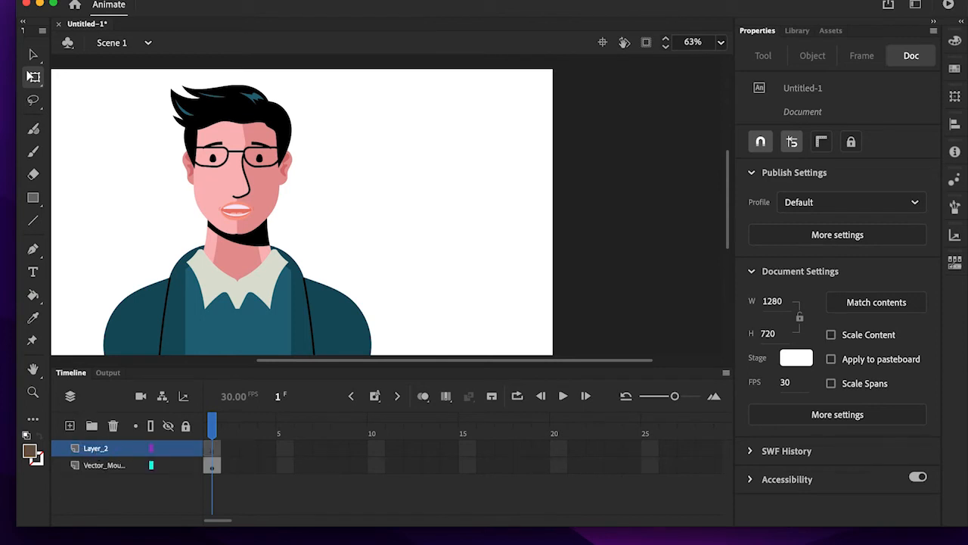
# - Import the "Keep the Change" MP3 sound from the Desktop to the stage, with the file type set to MP3 Sound
pyautogui.click(85, 1)
pyautogui.moveTo(221, 169)
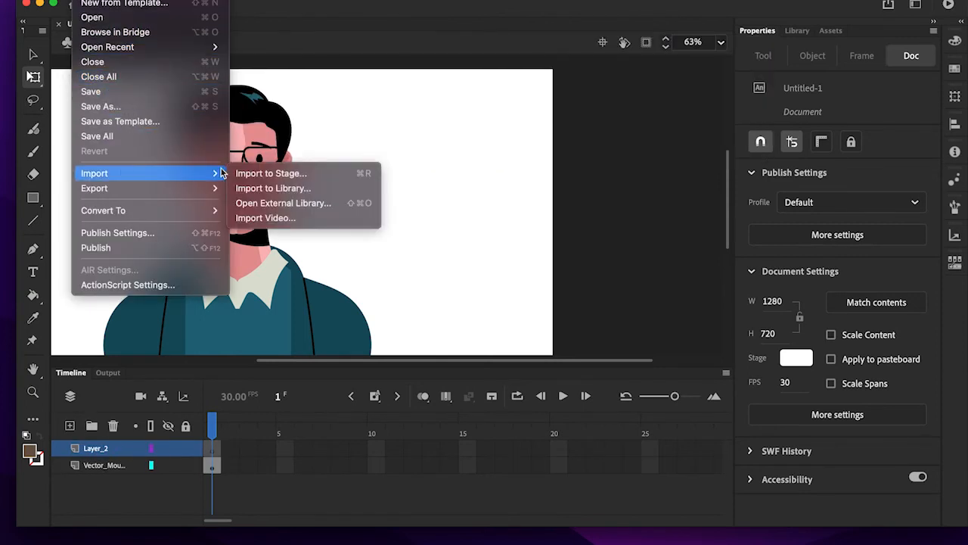
pyautogui.click(278, 172)
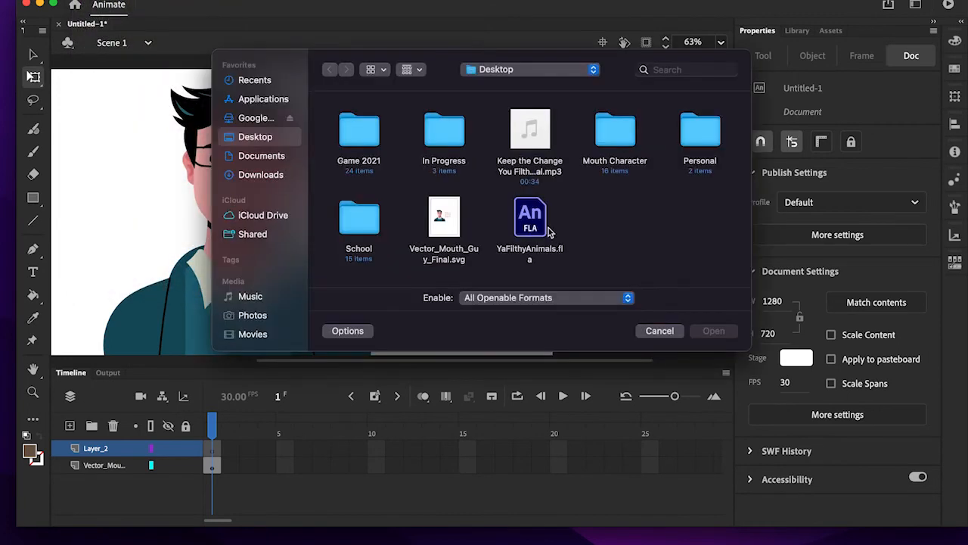
pyautogui.click(541, 149)
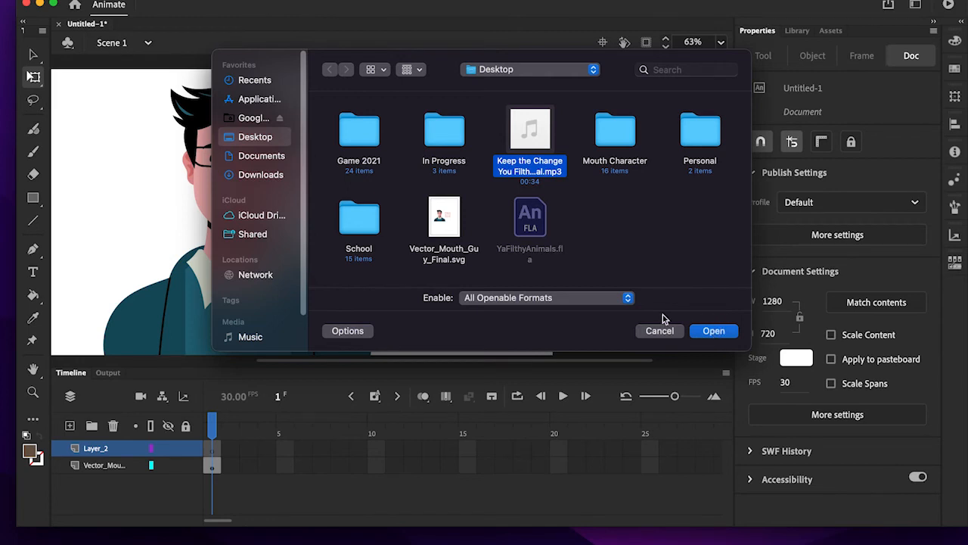
pyautogui.click(628, 300)
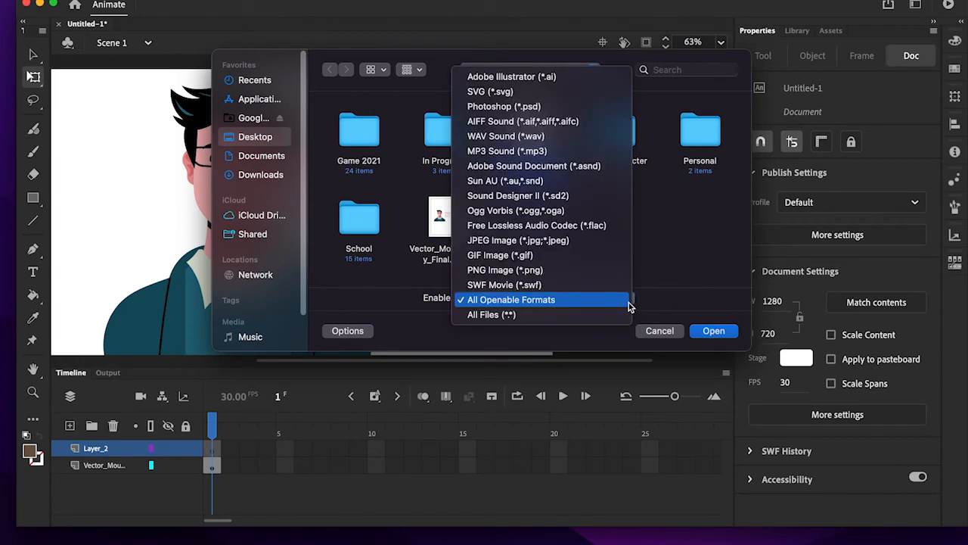
pyautogui.click(589, 155)
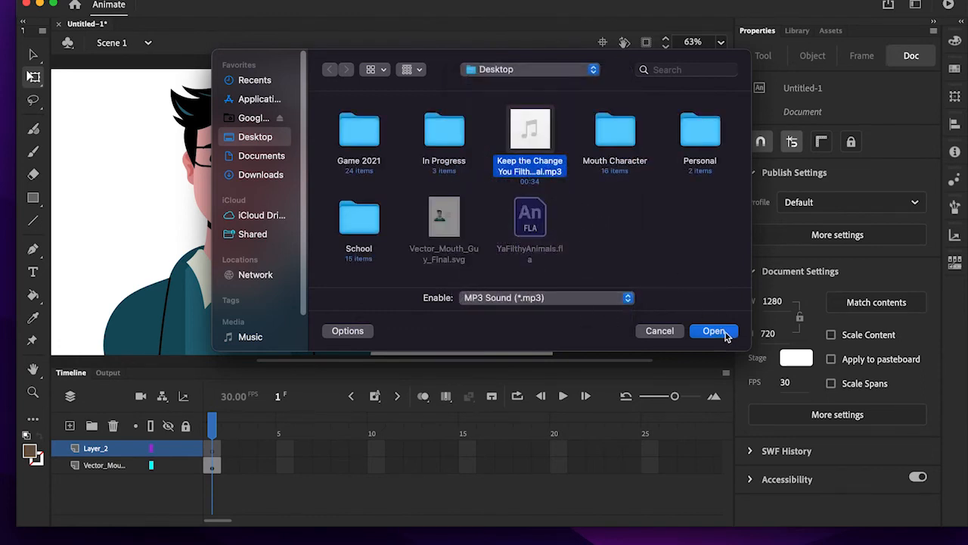
pyautogui.click(724, 332)
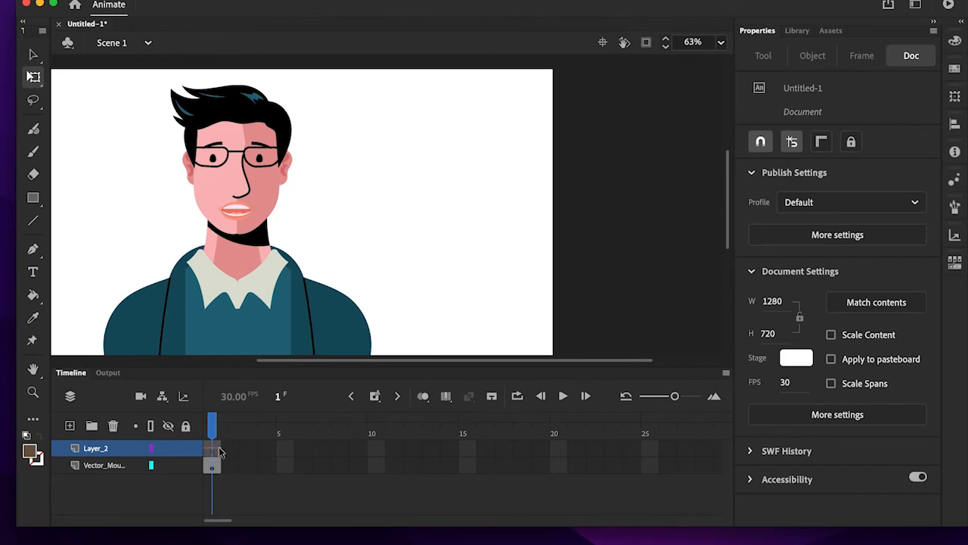
# - Extend both the audio layer and the character layer to frame 530 by inserting frames there
pyautogui.hscroll(15, 347, 460)
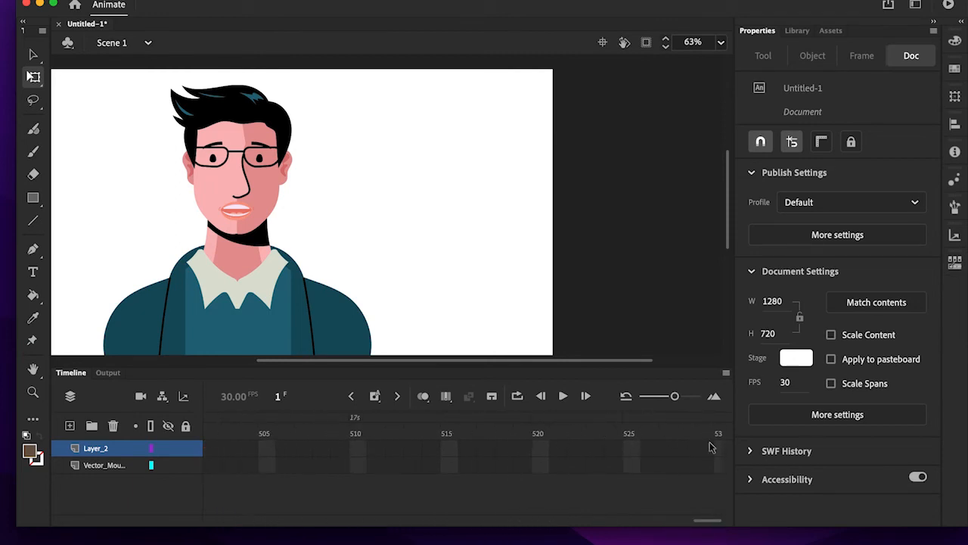
pyautogui.click(719, 450)
pyautogui.rightClick(720, 450)
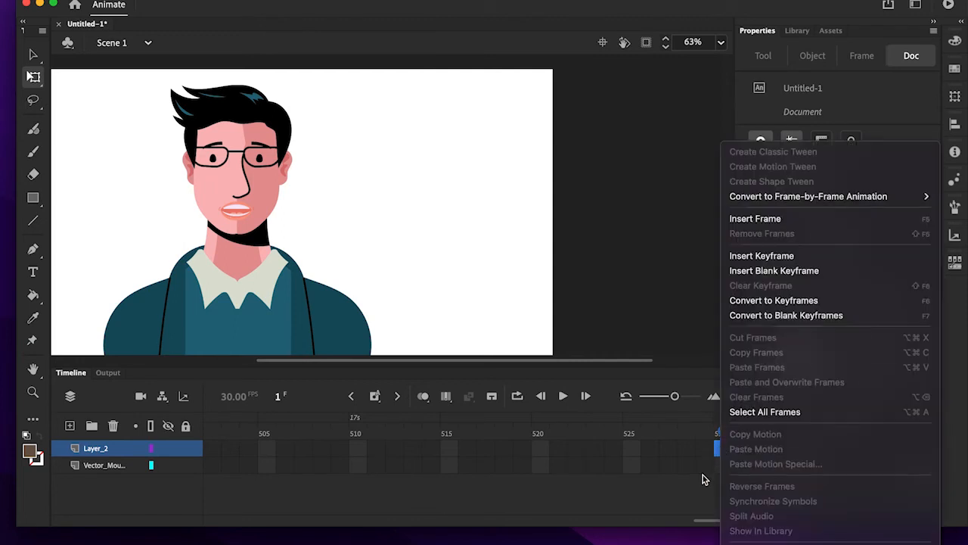
pyautogui.click(704, 480)
pyautogui.click(718, 464)
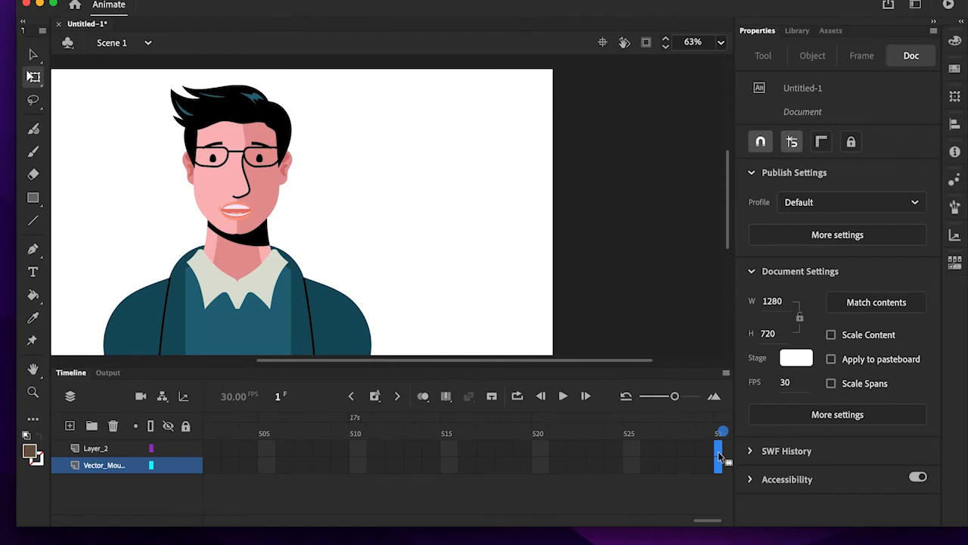
pyautogui.click(718, 491)
pyautogui.click(718, 466)
pyautogui.click(716, 447)
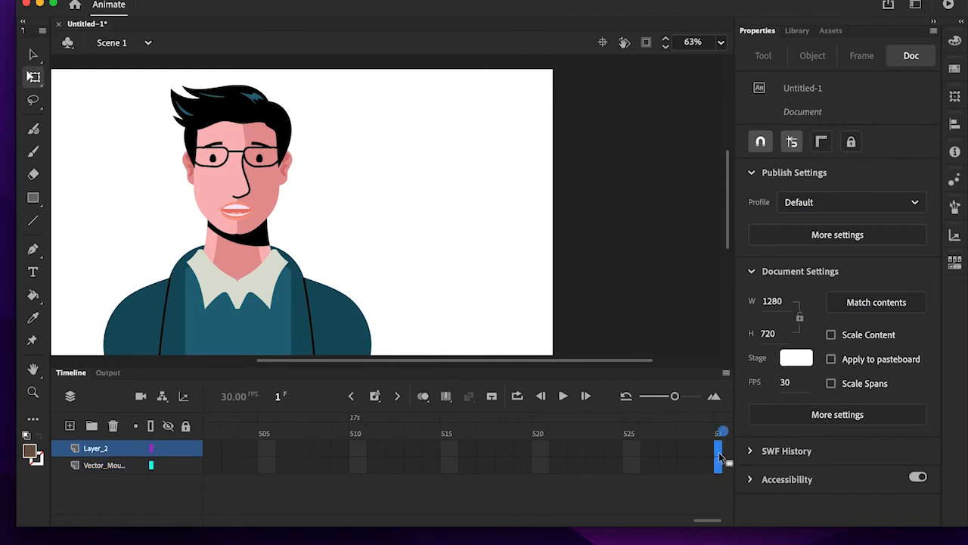
pyautogui.rightClick(719, 453)
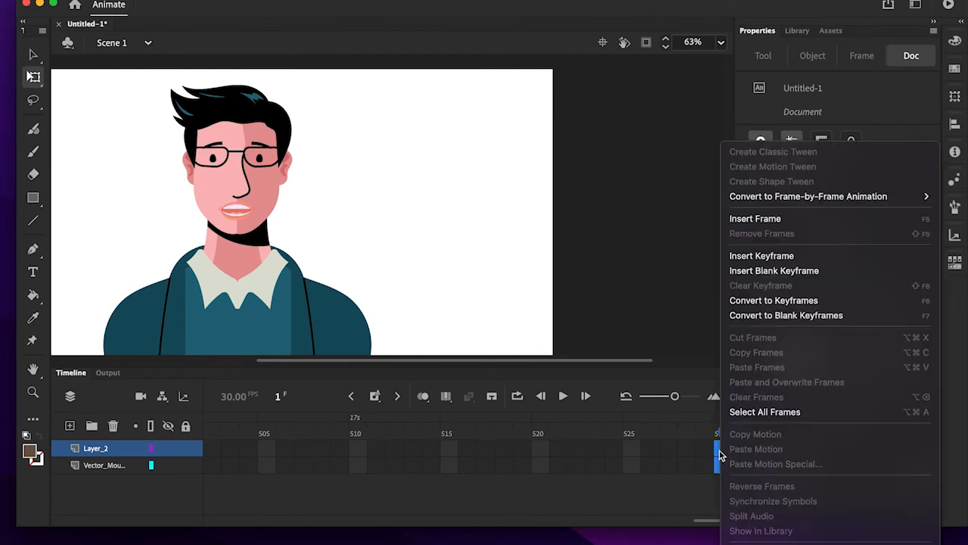
pyautogui.click(773, 225)
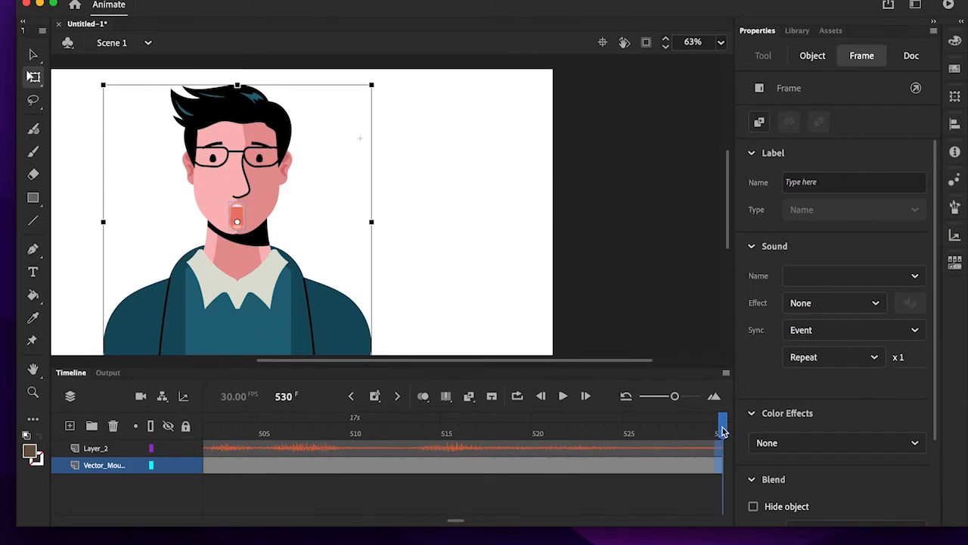
pyautogui.click(501, 462)
pyautogui.click(538, 462)
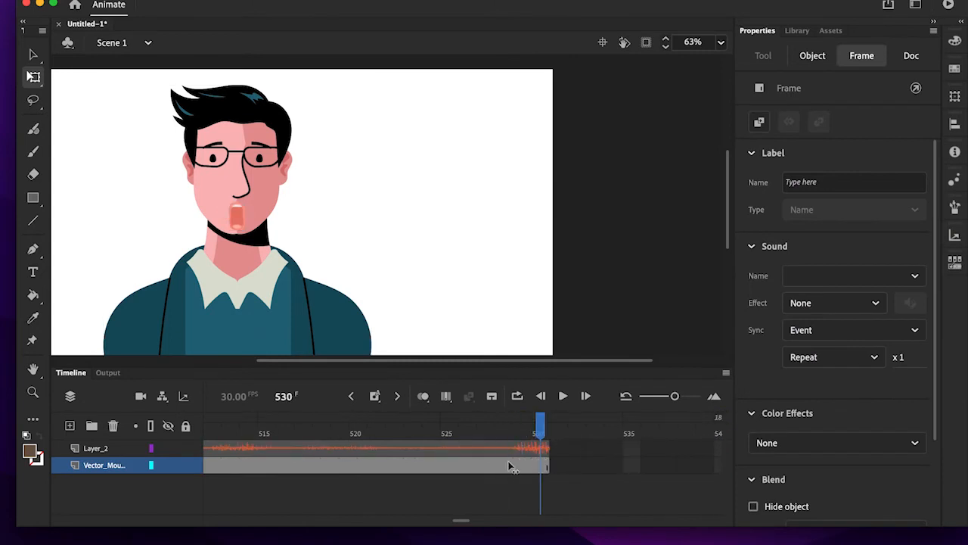
# - Return the playhead to frame 1 and select the character's LipSync mouth on the stage
pyautogui.moveTo(539, 477); pyautogui.dragTo(62, 406)
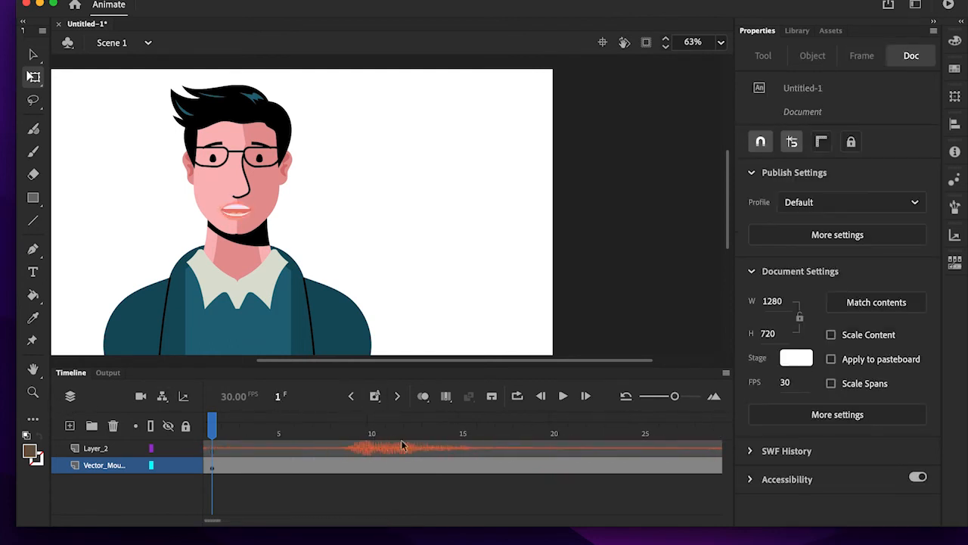
pyautogui.click(268, 465)
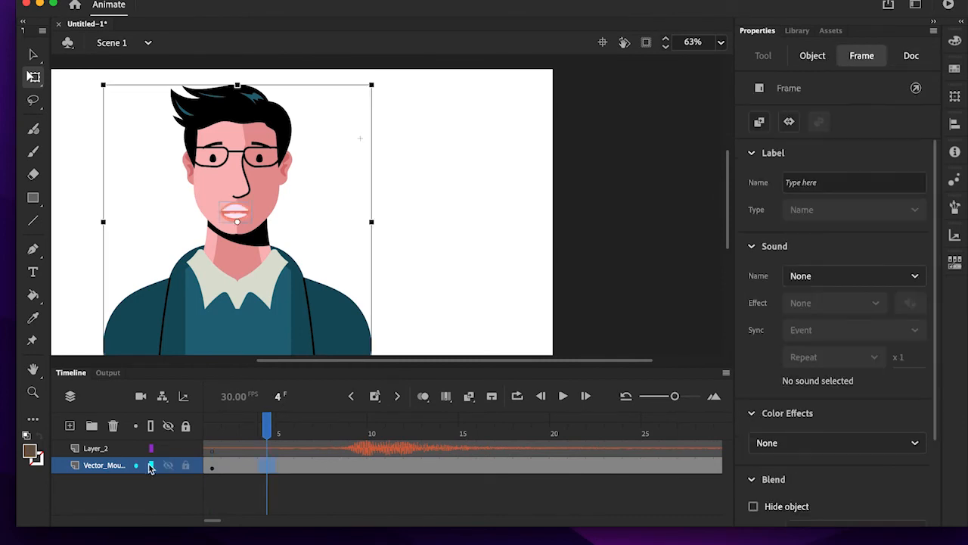
pyautogui.click(561, 196)
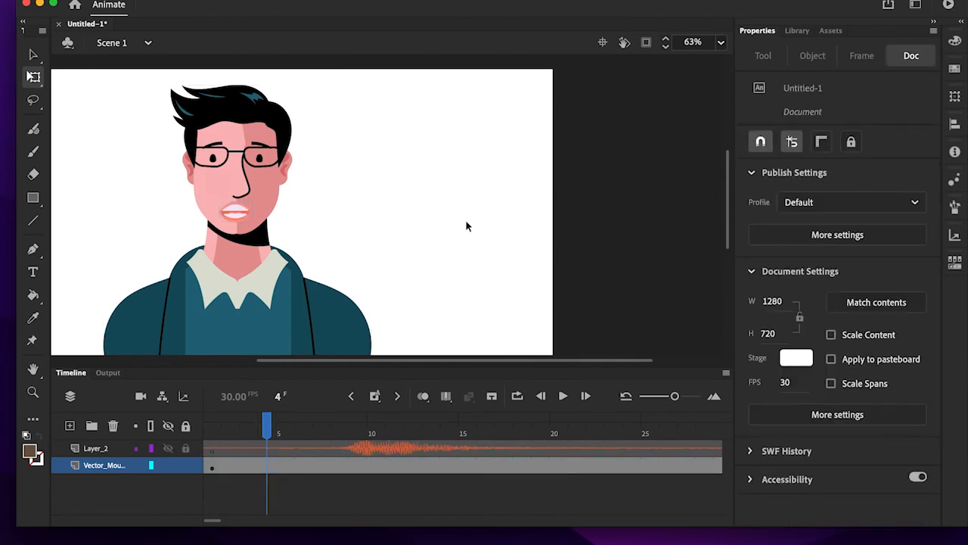
pyautogui.click(234, 213)
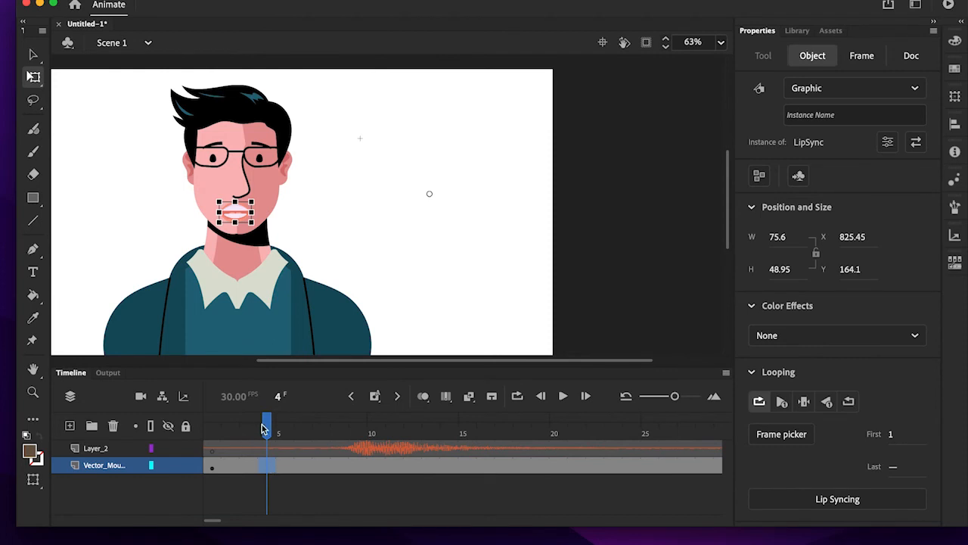
pyautogui.moveTo(266, 426); pyautogui.dragTo(211, 428)
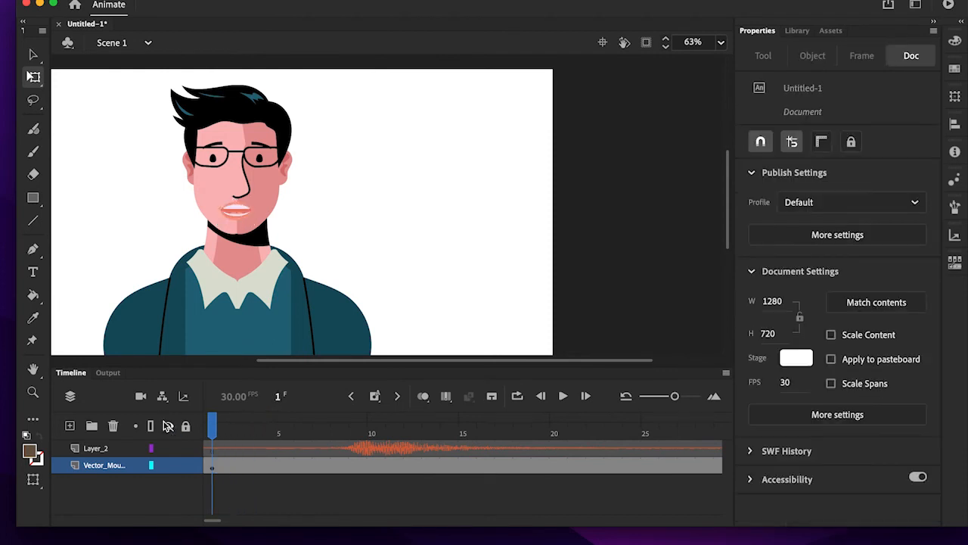
pyautogui.click(236, 216)
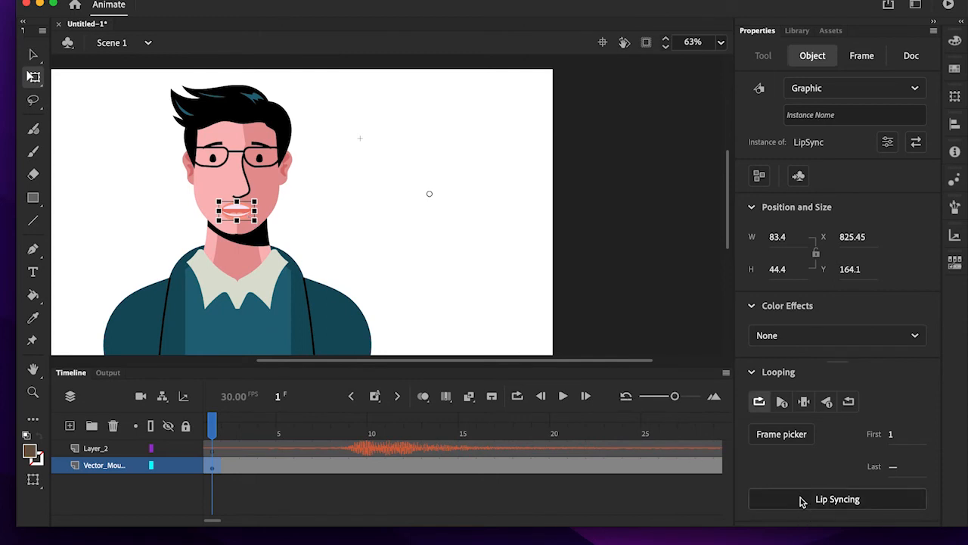
# - Open the LipSync symbol to view its labelled mouth-shape frames, and return to Scene 1
pyautogui.doubleClick(236, 215)
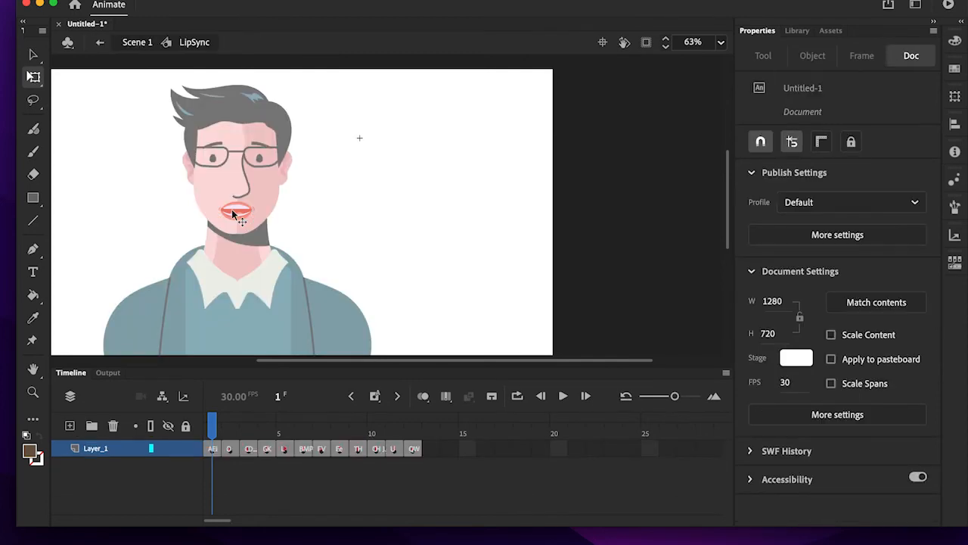
pyautogui.moveTo(216, 421); pyautogui.dragTo(170, 419)
pyautogui.click(136, 42)
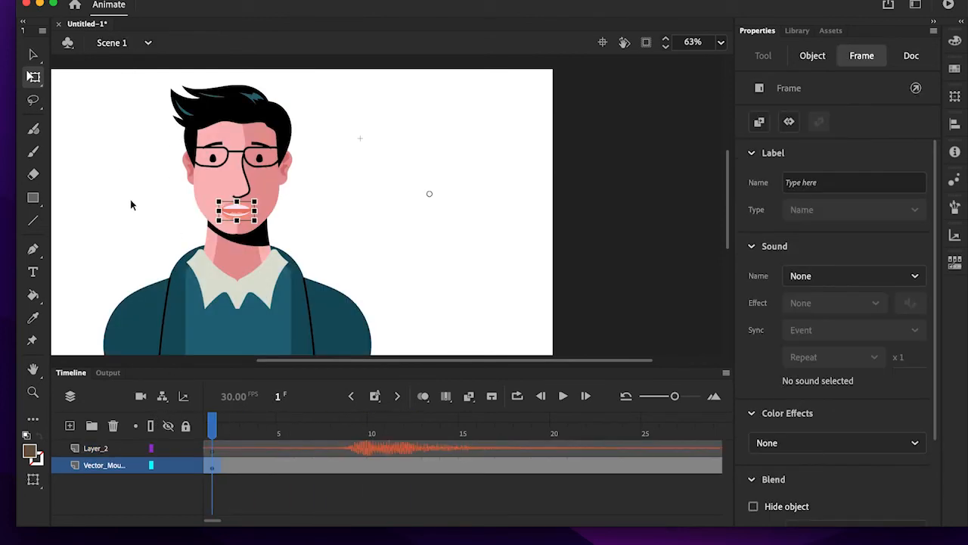
# - Run Lip Syncing on the LipSync mouth with the existing visemes, synced with the audio in Layer_2
pyautogui.click(130, 204)
pyautogui.click(234, 215)
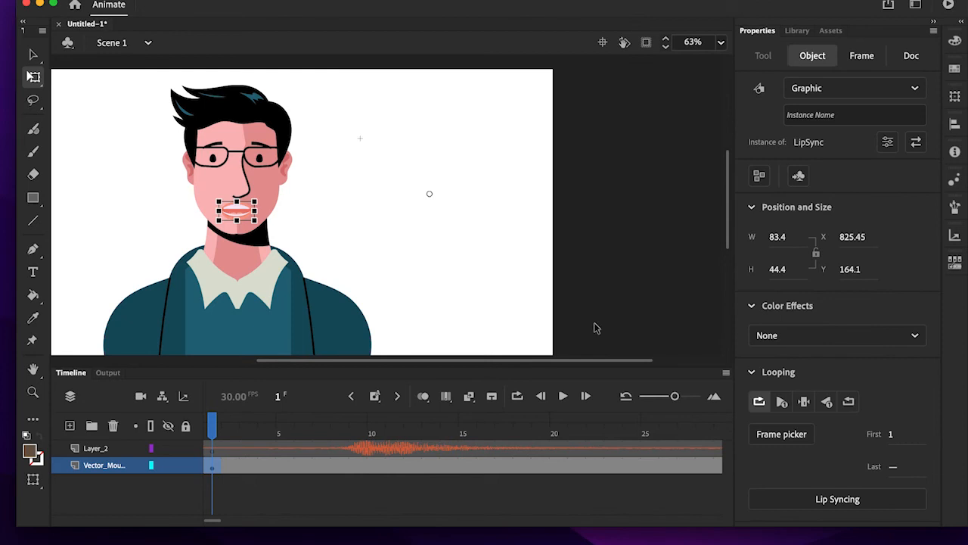
pyautogui.click(832, 499)
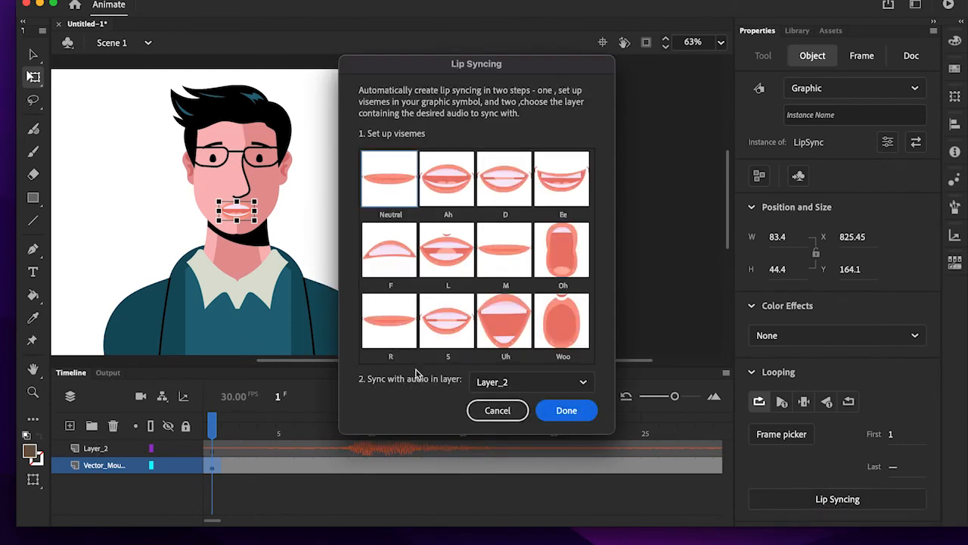
pyautogui.click(527, 391)
pyautogui.click(510, 402)
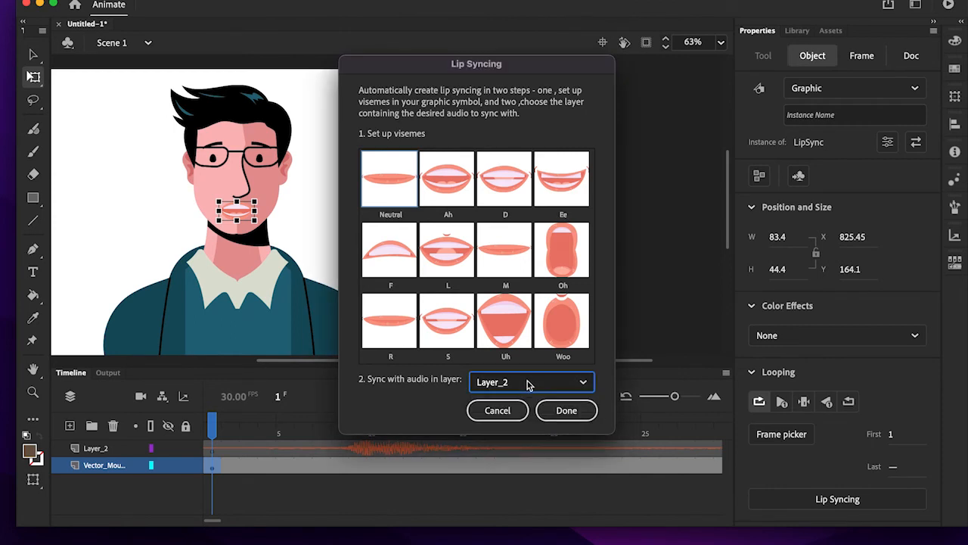
pyautogui.click(568, 410)
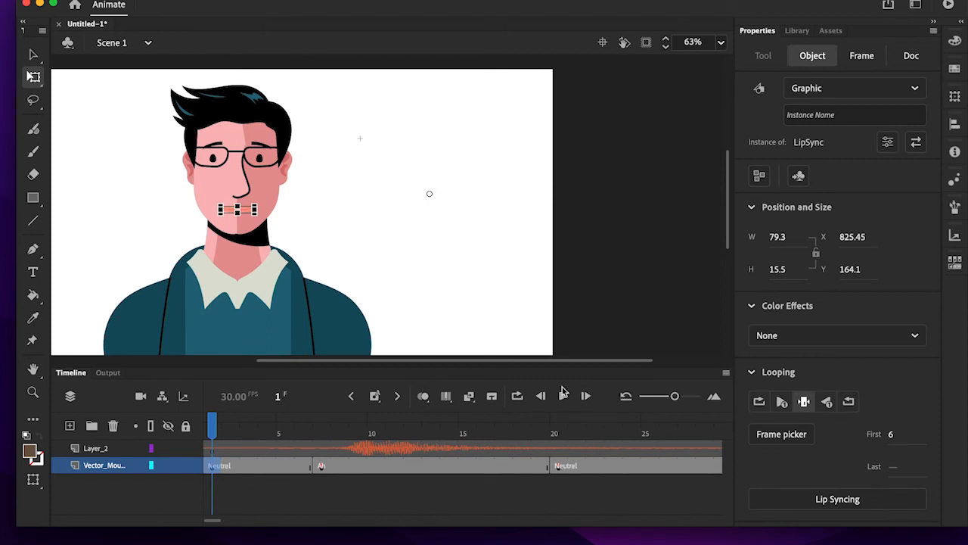
# - Preview the start of the lip-sync animation and return the playhead to frame 1
pyautogui.click(563, 395)
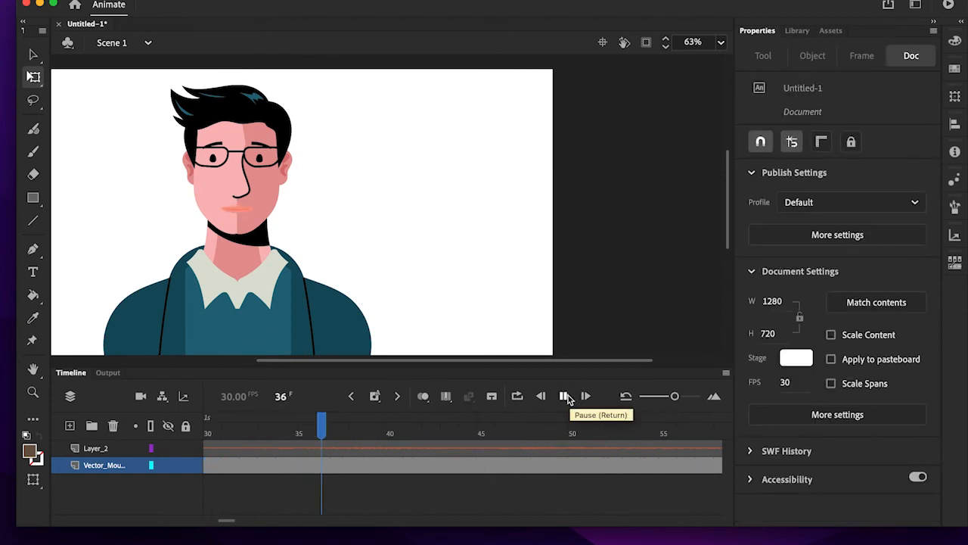
pyautogui.click(563, 396)
pyautogui.click(592, 444)
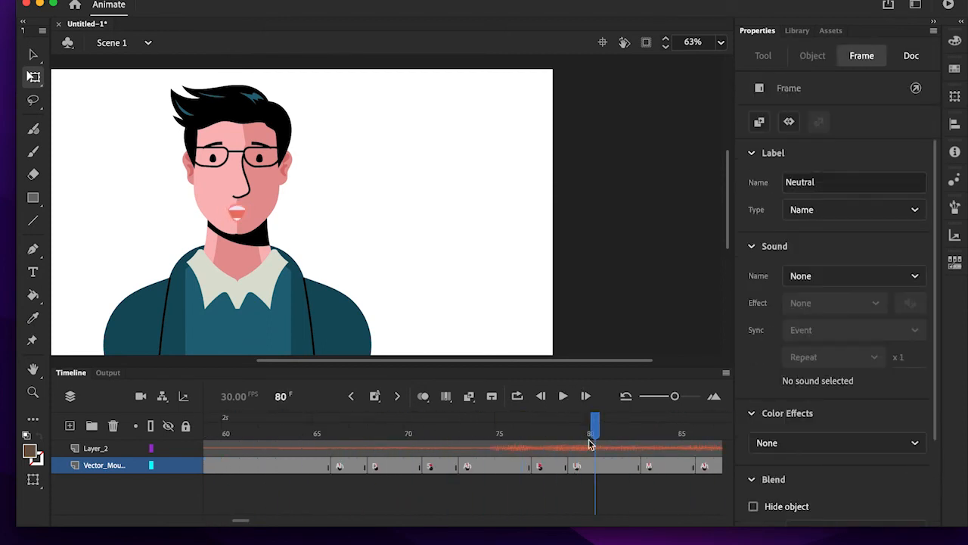
pyautogui.moveTo(598, 435); pyautogui.dragTo(149, 448)
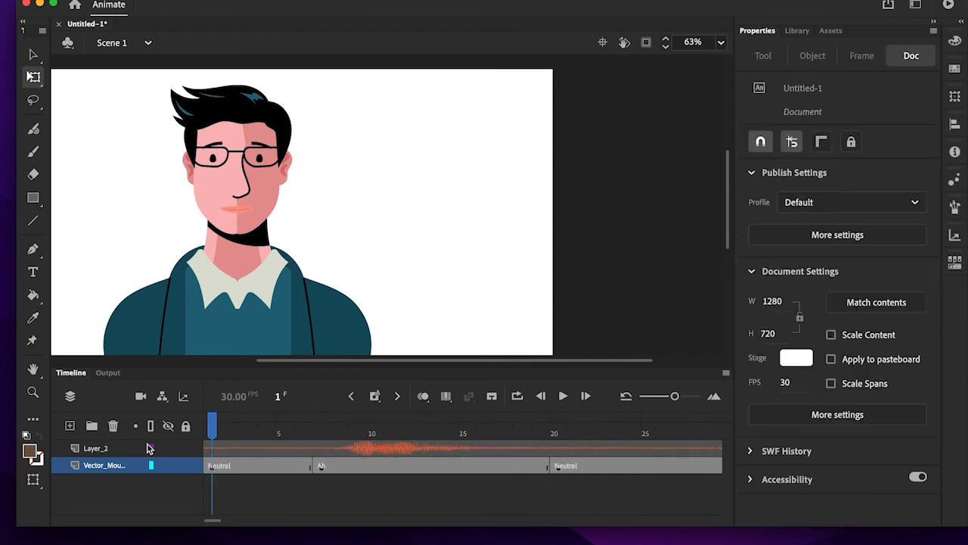
# - Examine the first Ah viseme span on the character layer and the label properties of its keyframe at frame 7
pyautogui.click(392, 466)
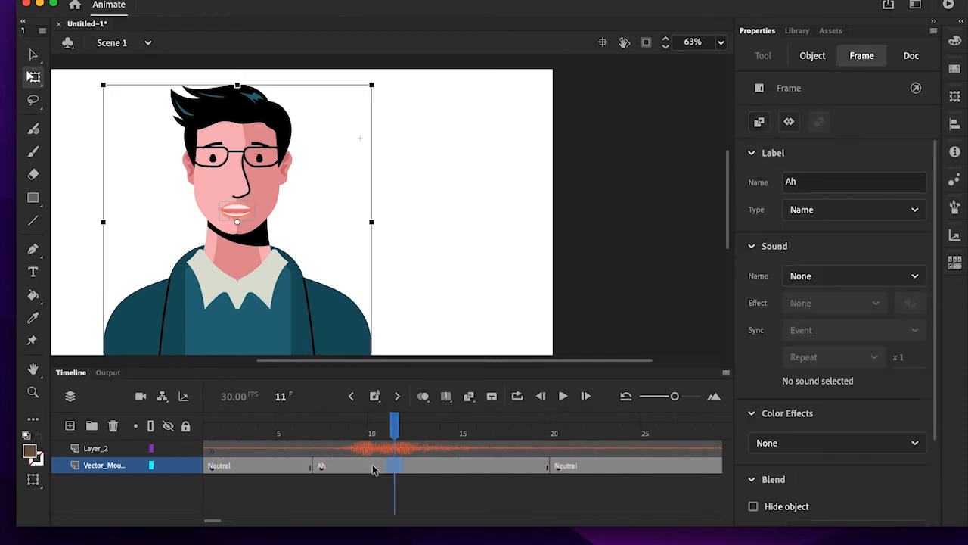
pyautogui.click(375, 466)
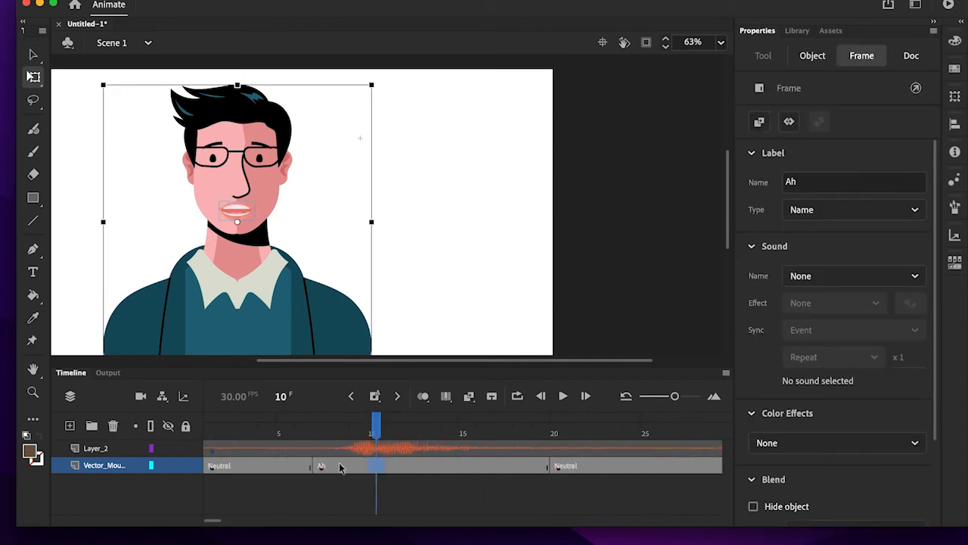
pyautogui.click(339, 466)
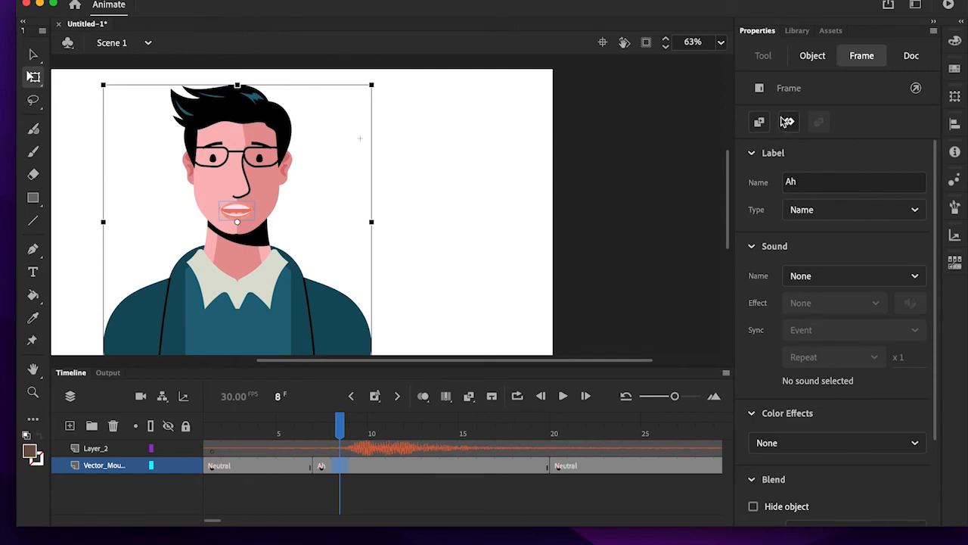
pyautogui.click(815, 56)
pyautogui.click(842, 58)
pyautogui.scroll(-5, 822, 335)
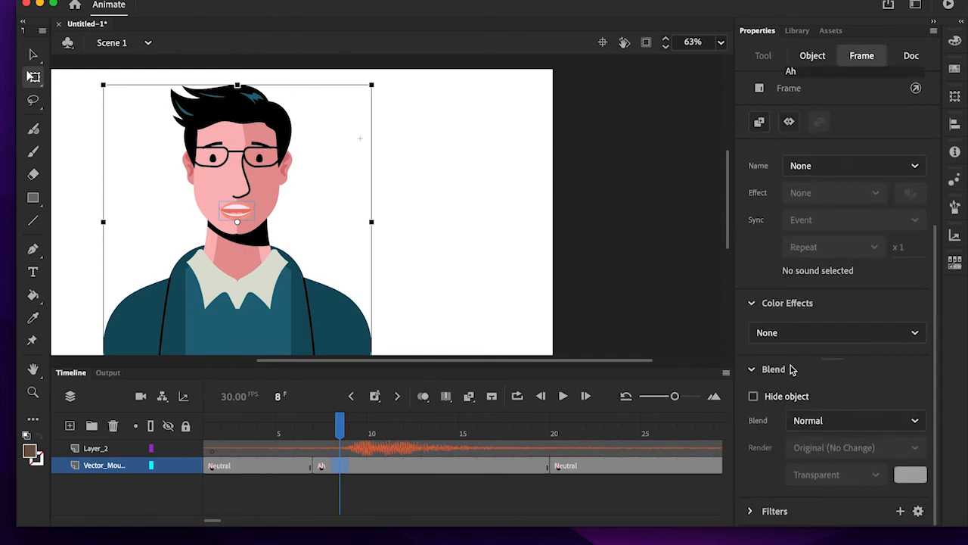
pyautogui.scroll(3, 791, 370)
pyautogui.click(322, 468)
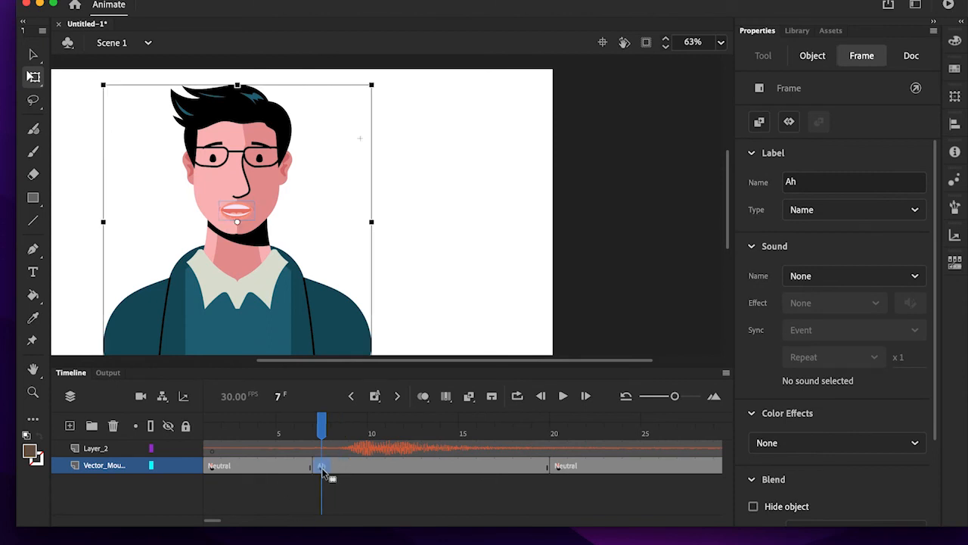
pyautogui.click(893, 214)
pyautogui.click(878, 184)
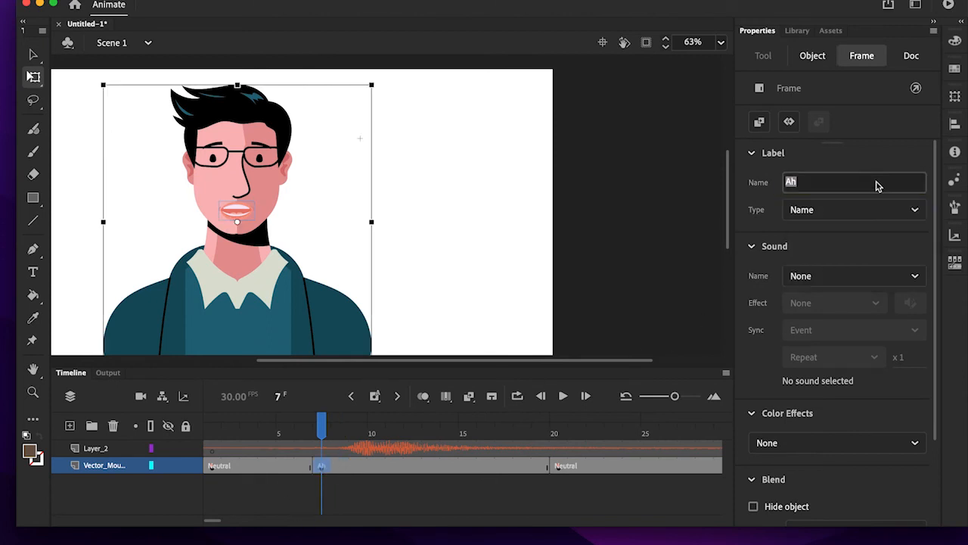
pyautogui.click(756, 239)
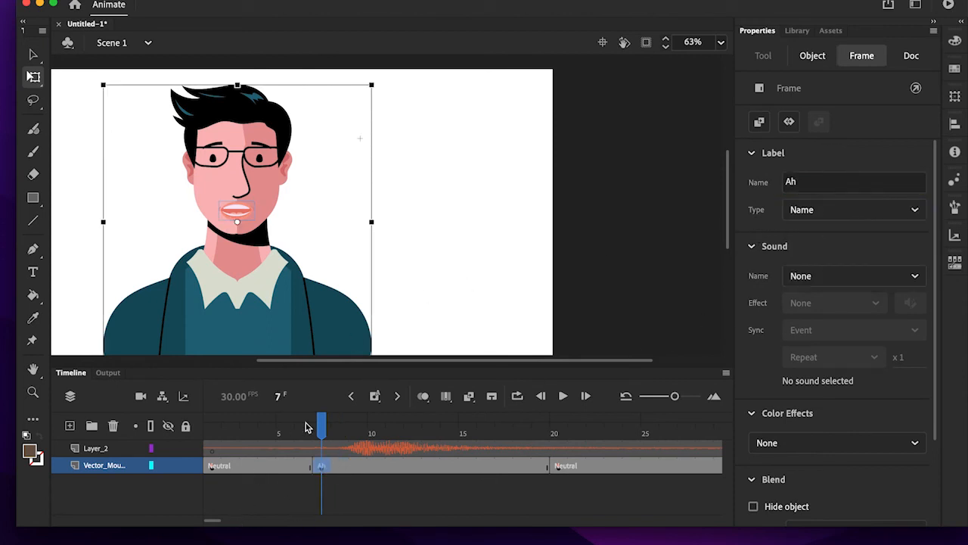
# - Inspect the mouth symbol's looping settings at frame 9 and the sound settings of Layer_2 at frame 3
pyautogui.moveTo(321, 425); pyautogui.dragTo(358, 425)
pyautogui.click(250, 219)
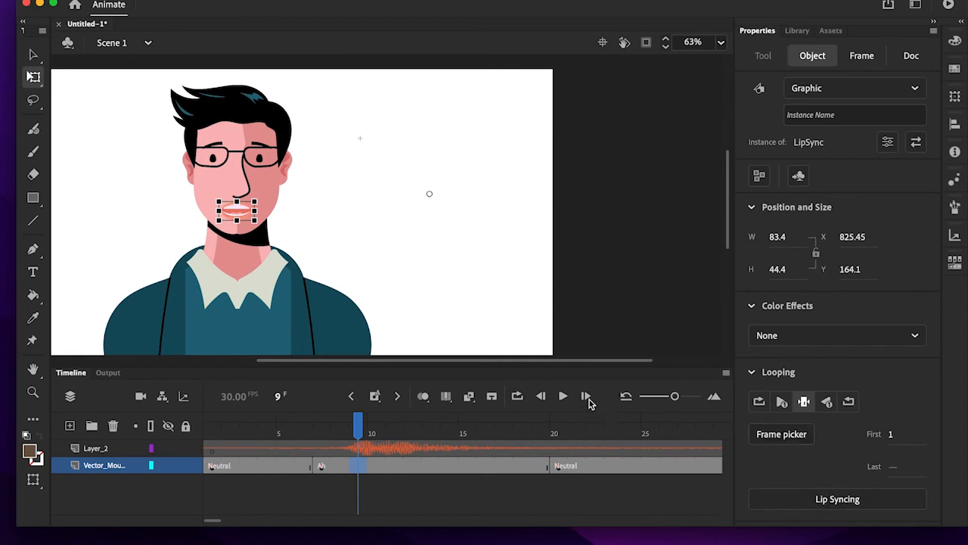
pyautogui.moveTo(354, 420); pyautogui.dragTo(693, 433)
pyautogui.click(249, 448)
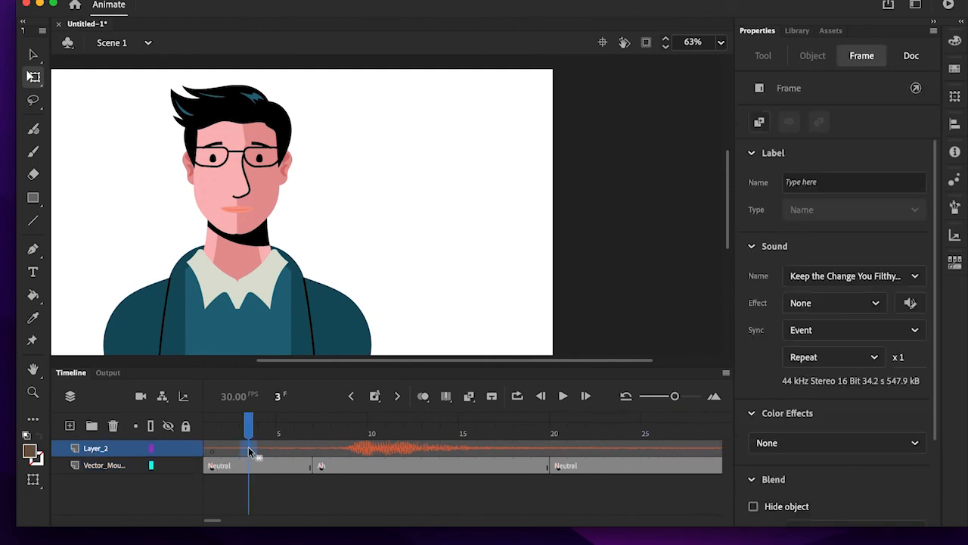
pyautogui.moveTo(246, 427); pyautogui.dragTo(212, 428)
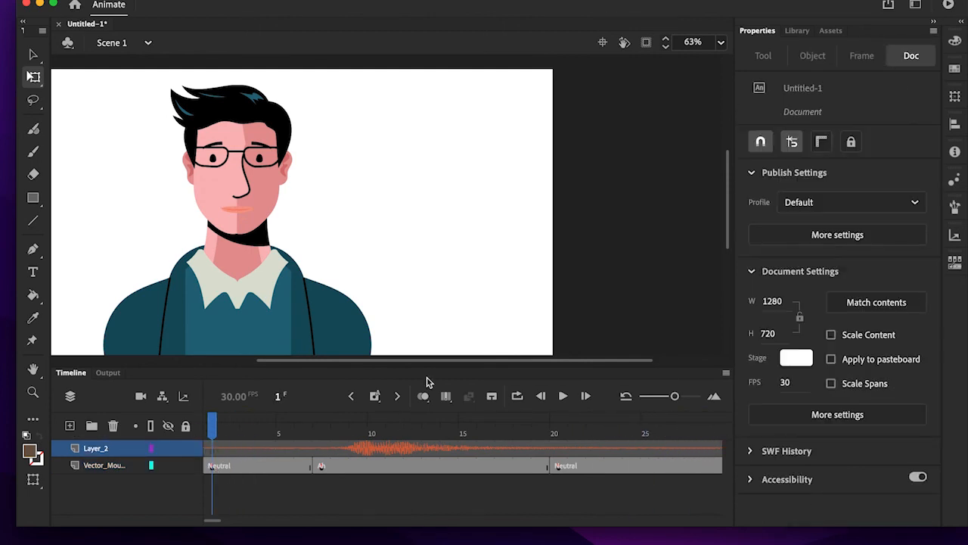
# - Raise the system volume and play the lip-sync animation from frame 1 through to frame 530
pyautogui.click(562, 395)
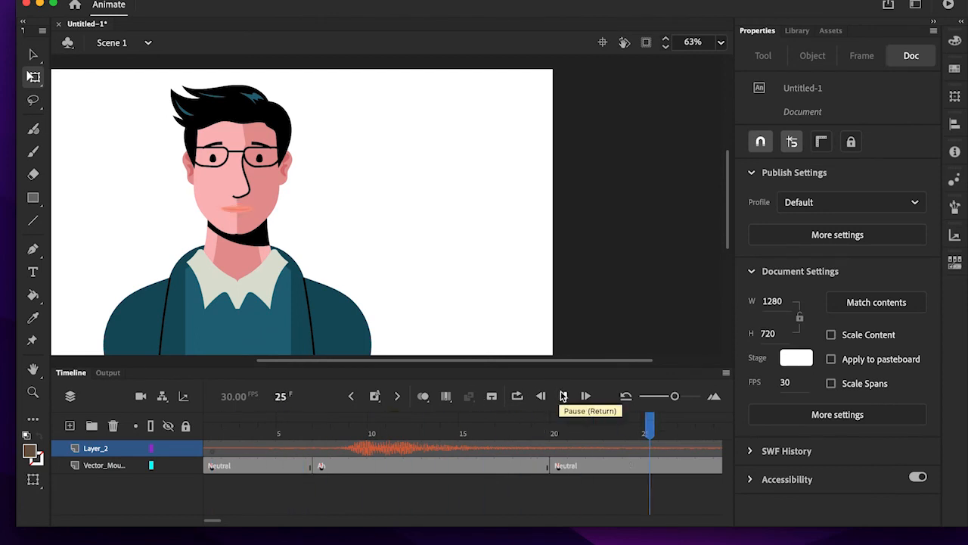
pyautogui.click(562, 396)
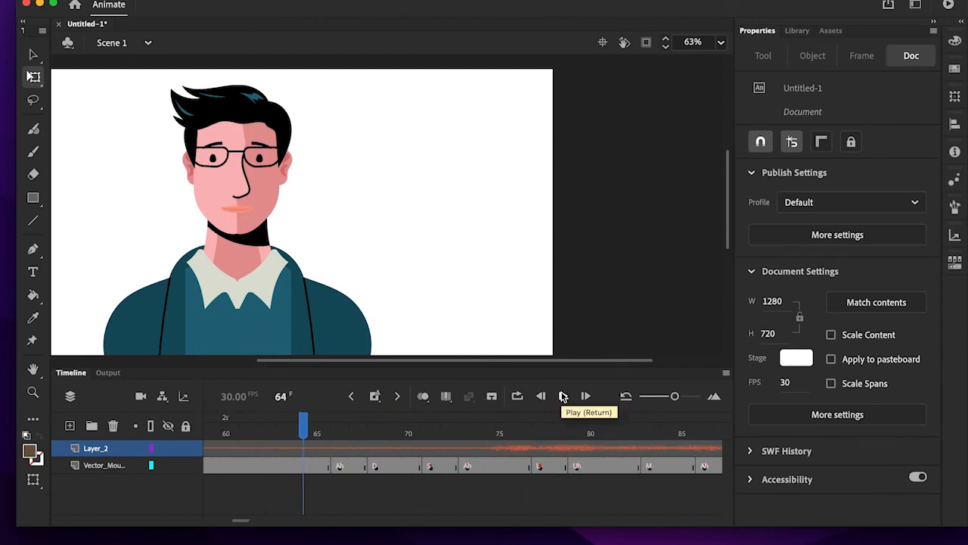
pyautogui.press('XF86AudioRaiseVolume')
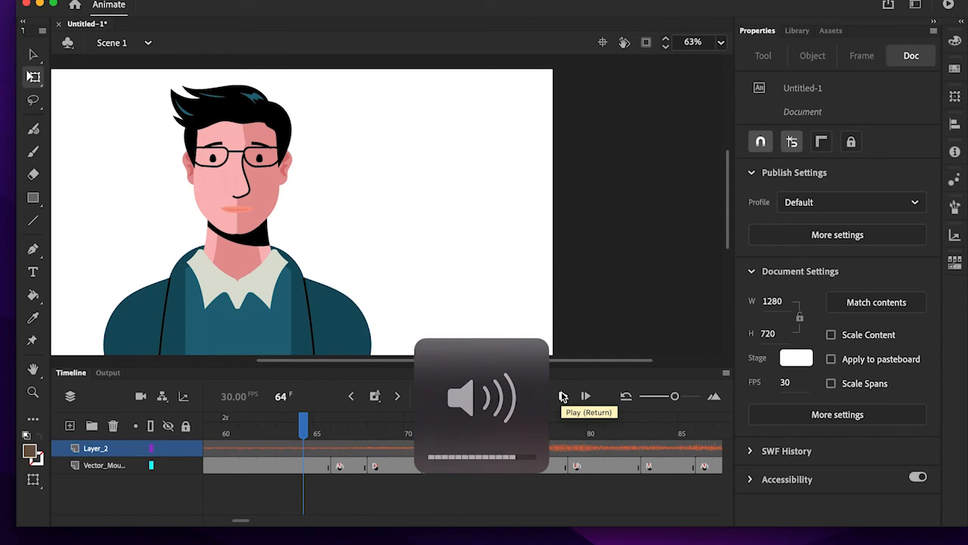
pyautogui.moveTo(305, 424); pyautogui.dragTo(2, 448)
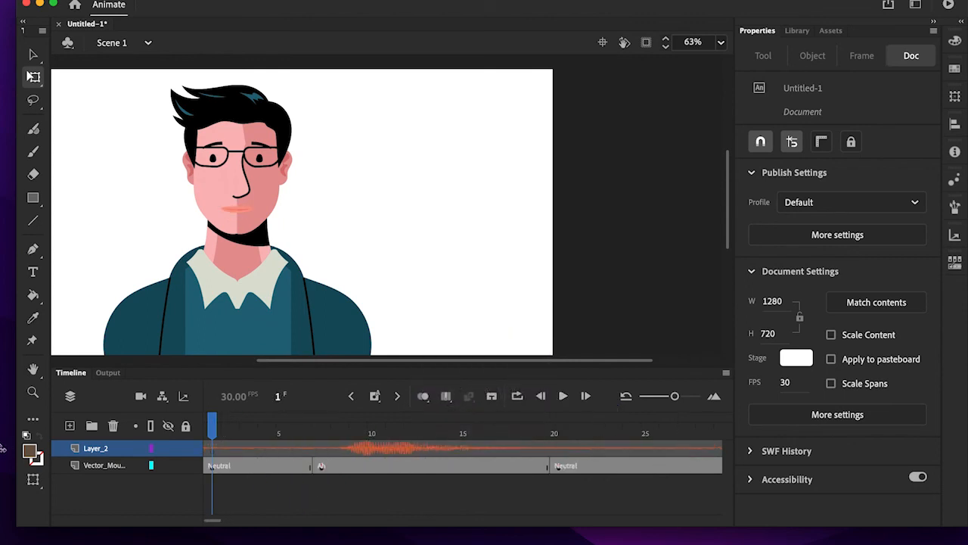
pyautogui.click(563, 395)
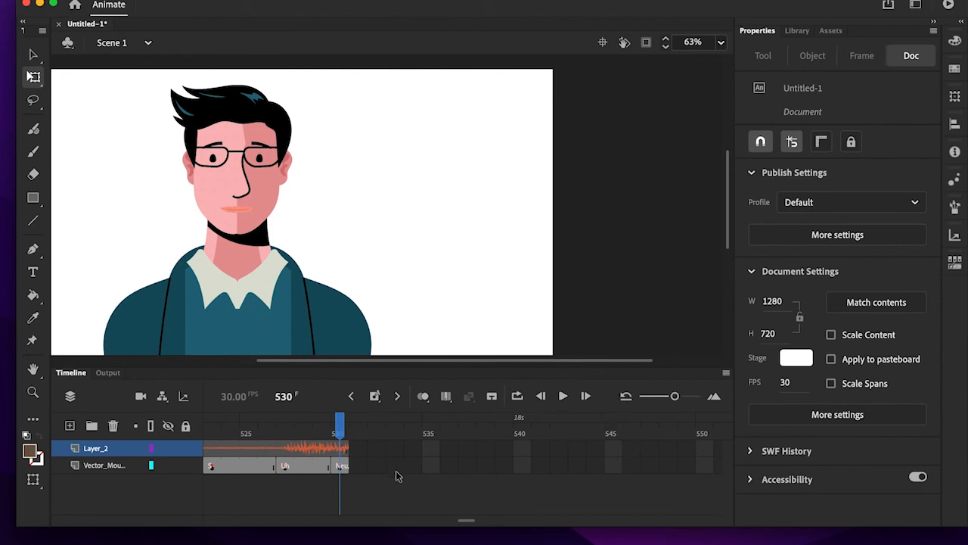
pyautogui.moveTo(467, 522); pyautogui.dragTo(175, 499)
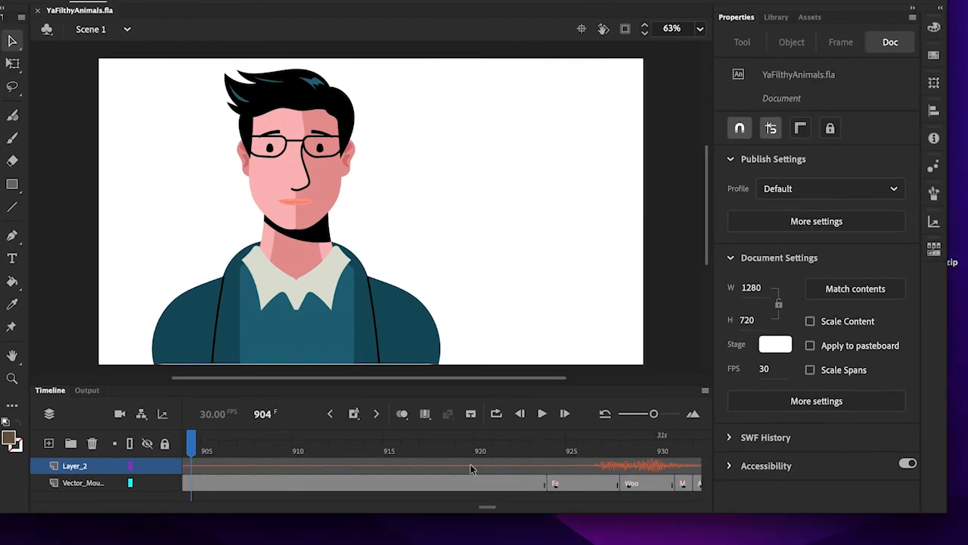
# - Set the sound sync to Stream for the Layer_2 audio, working from frame 915
pyautogui.click(380, 464)
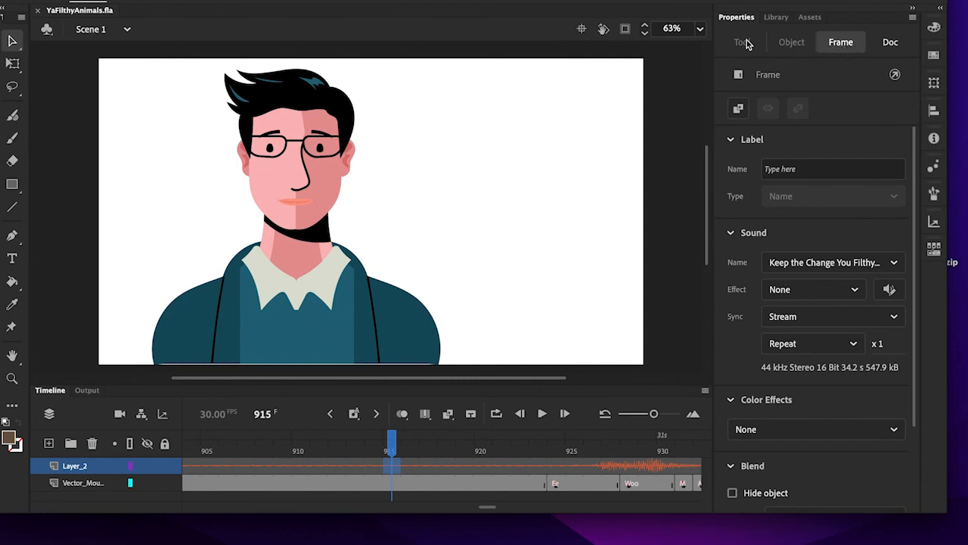
pyautogui.click(737, 233)
pyautogui.click(738, 233)
pyautogui.click(738, 232)
pyautogui.click(738, 233)
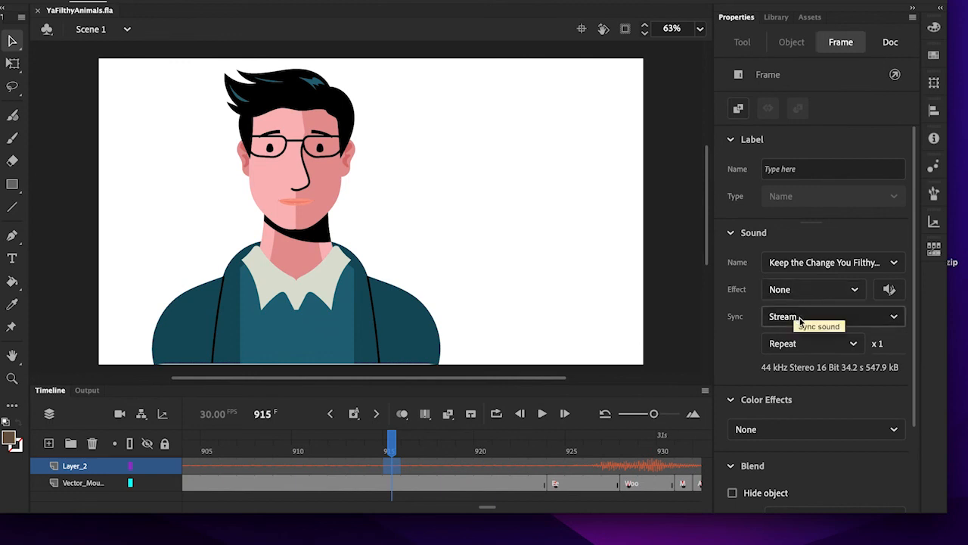
pyautogui.click(851, 319)
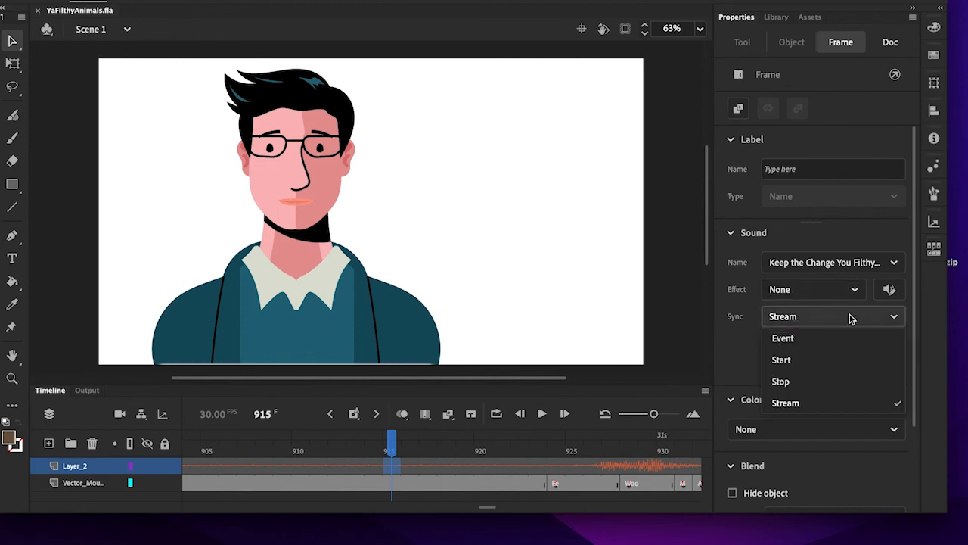
pyautogui.click(822, 403)
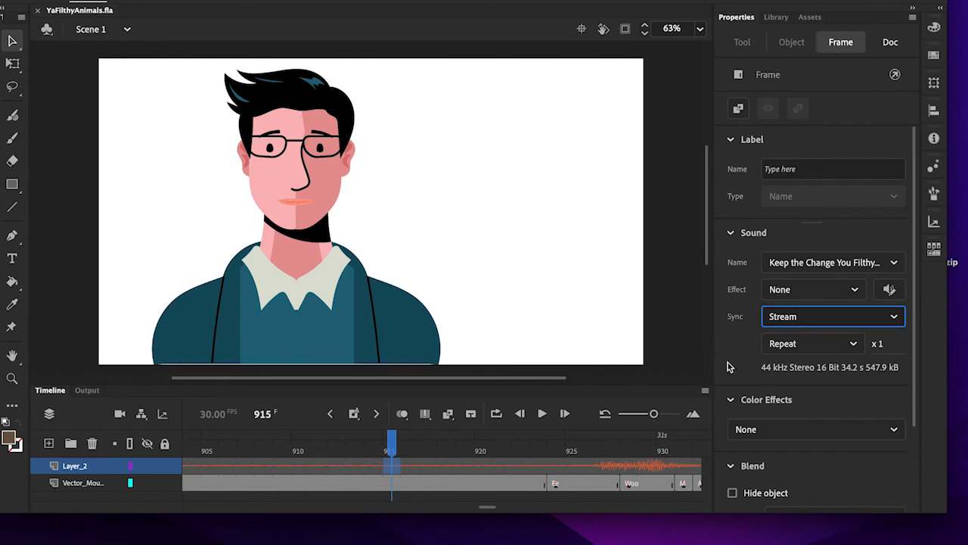
# - Export the entire movie as video media in H.264 format with the YouTube 720p HD preset
pyautogui.click(85, 1)
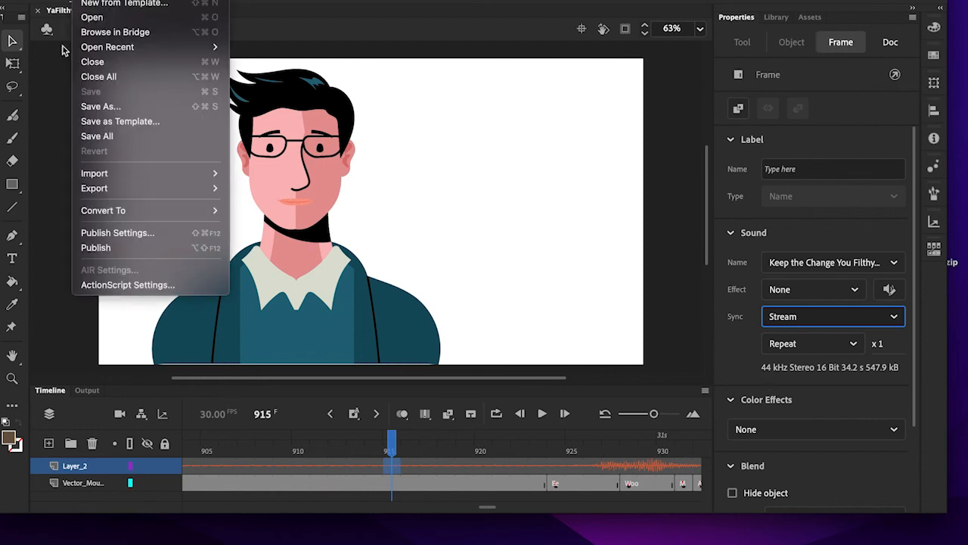
pyautogui.moveTo(105, 190)
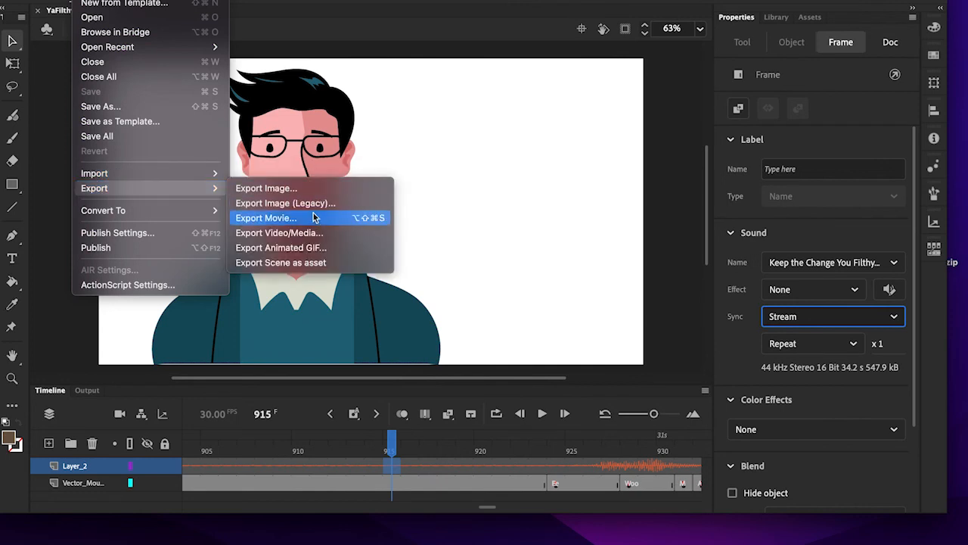
pyautogui.click(324, 239)
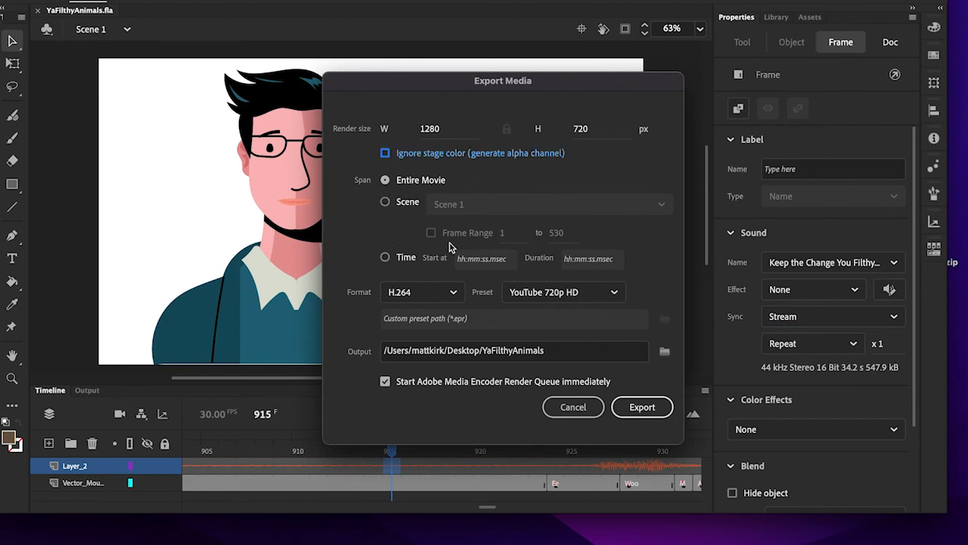
pyautogui.click(456, 295)
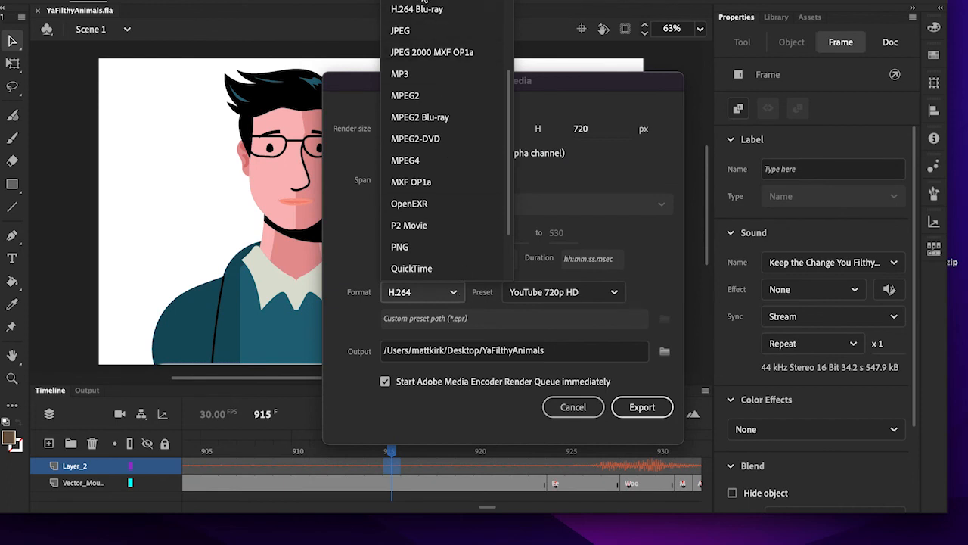
pyautogui.click(420, 0)
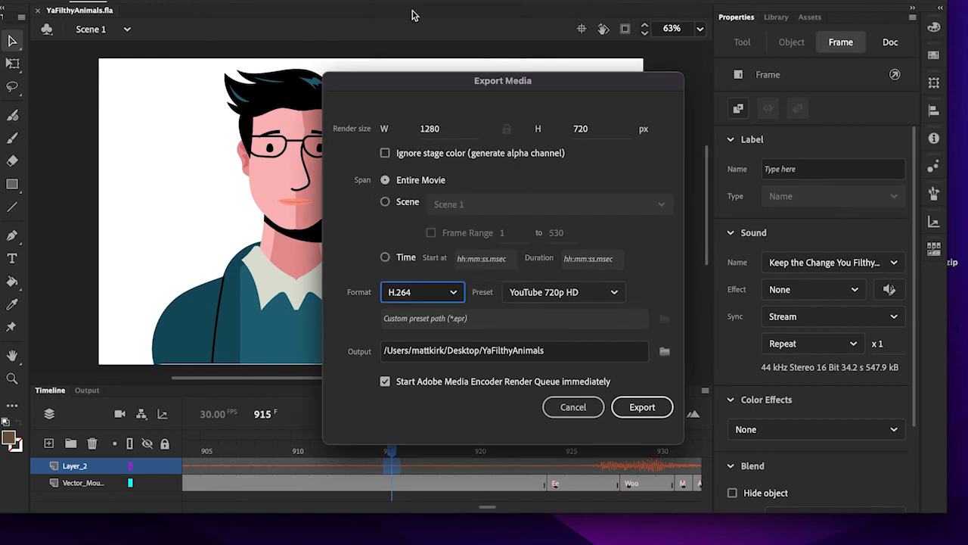
pyautogui.click(604, 293)
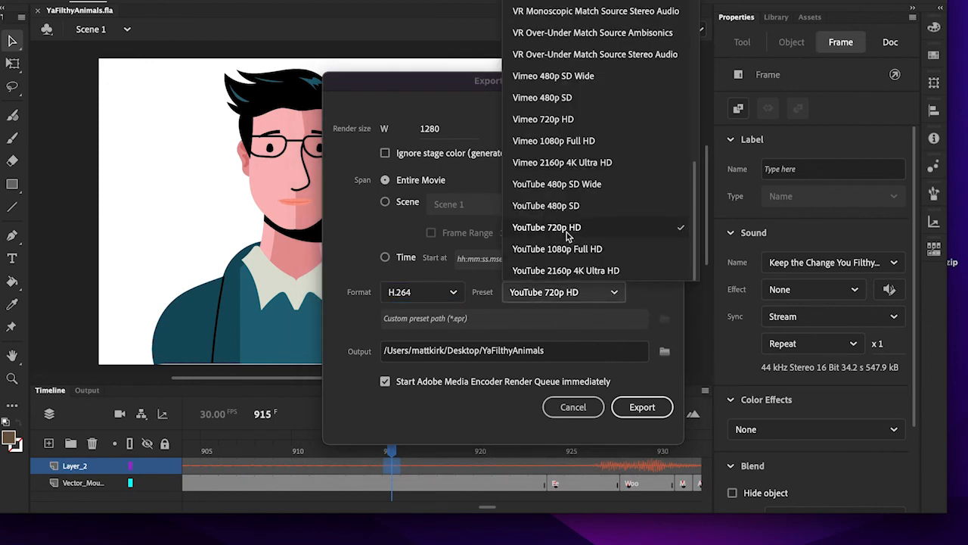
pyautogui.click(597, 234)
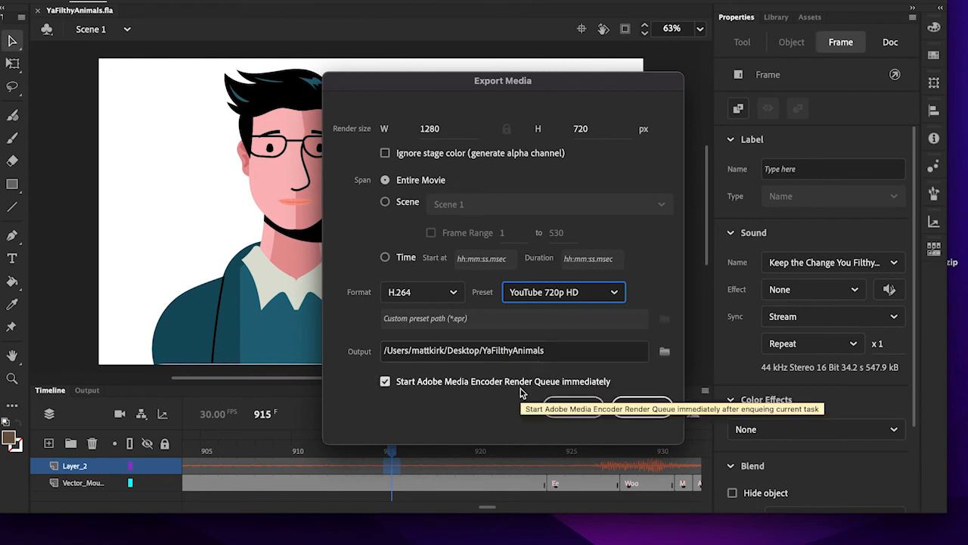
pyautogui.click(658, 414)
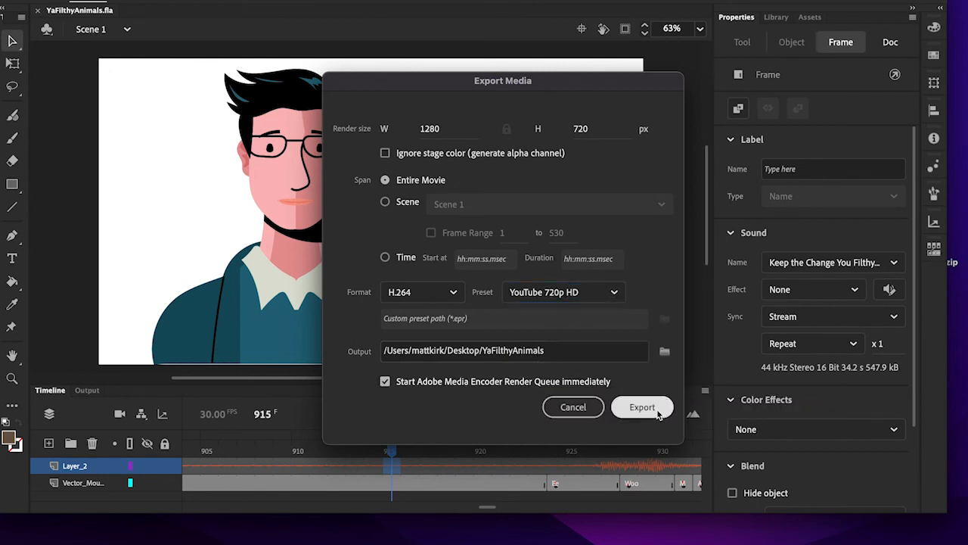